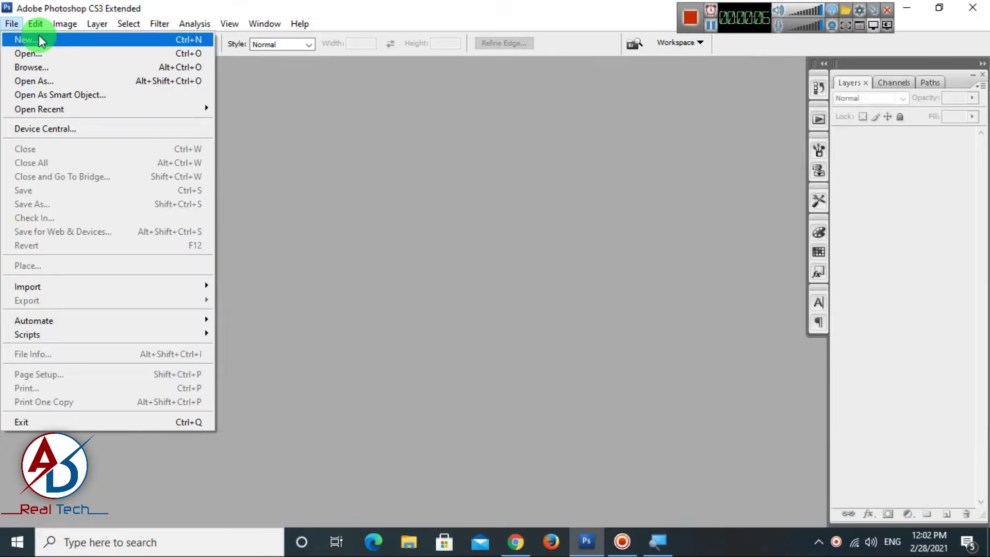
Create a new document 2.1 inches wide and 3.4 inches high at 600 pixels/inch, RGB Color with a white background.
left_click(76, 52)
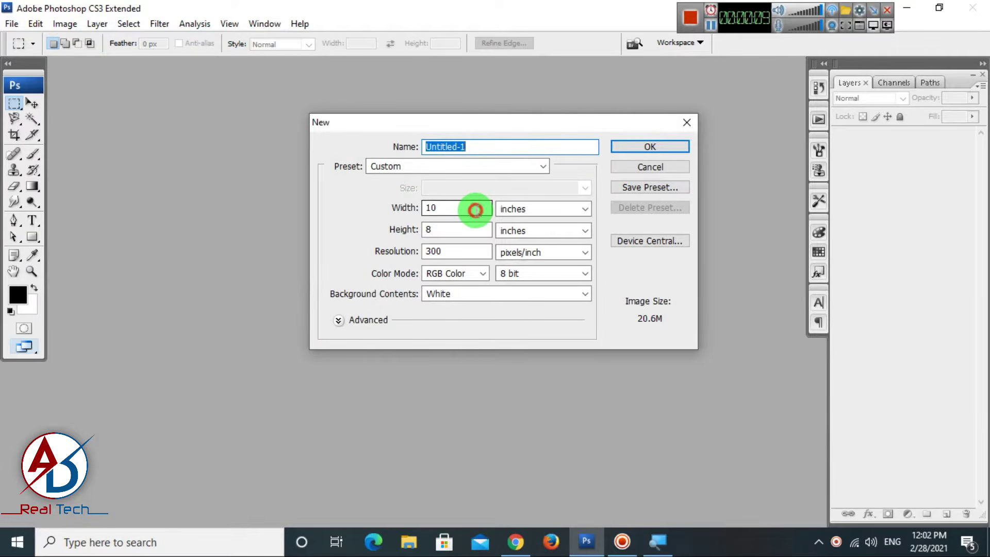
left_click_drag(476, 209, 390, 199)
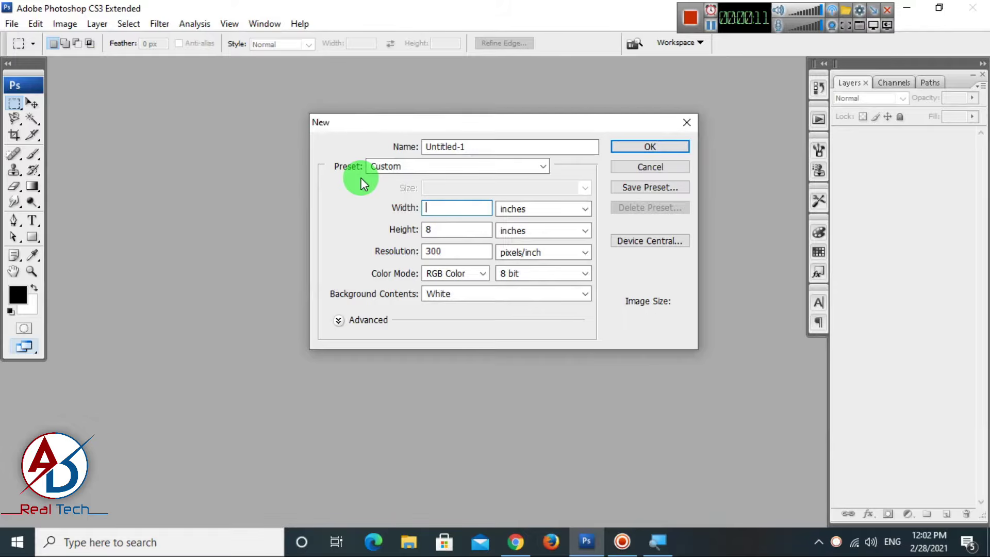
type("2.1")
key("Tab")
type("3.4")
key("Tab")
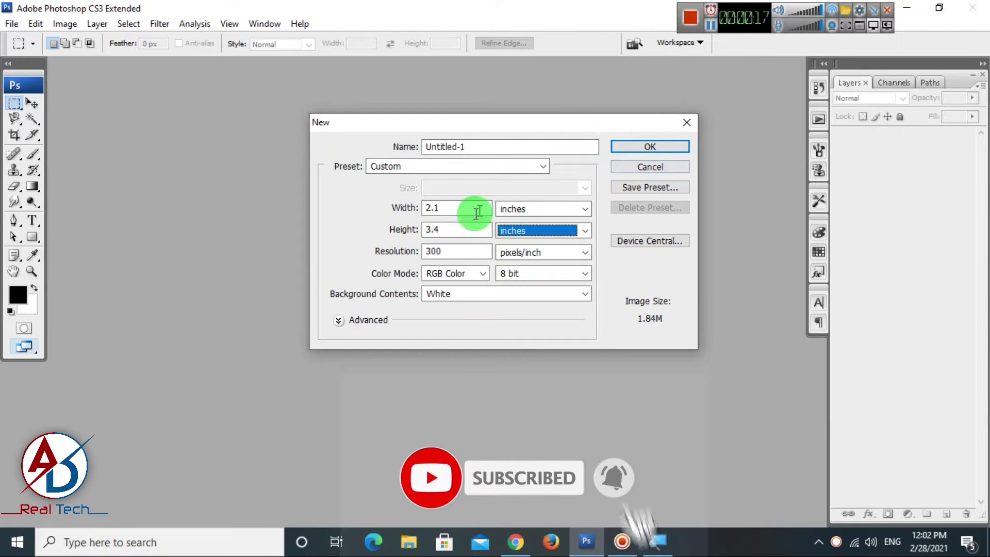
left_click(378, 252)
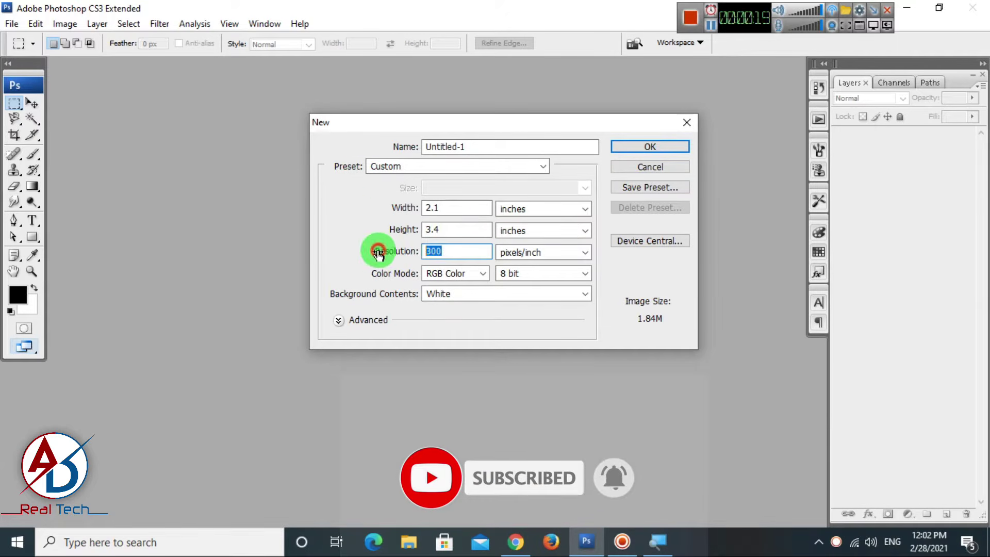
type("600")
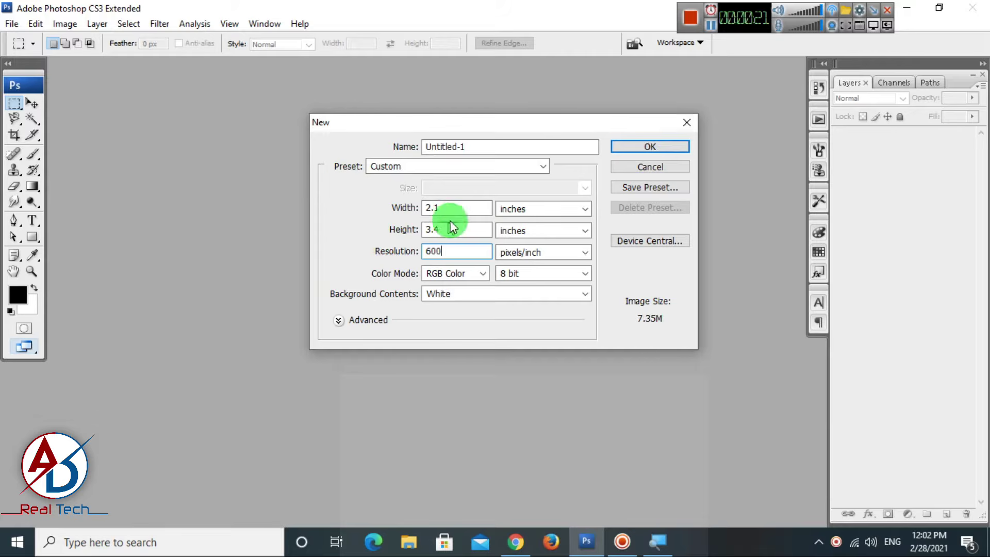
left_click(454, 212)
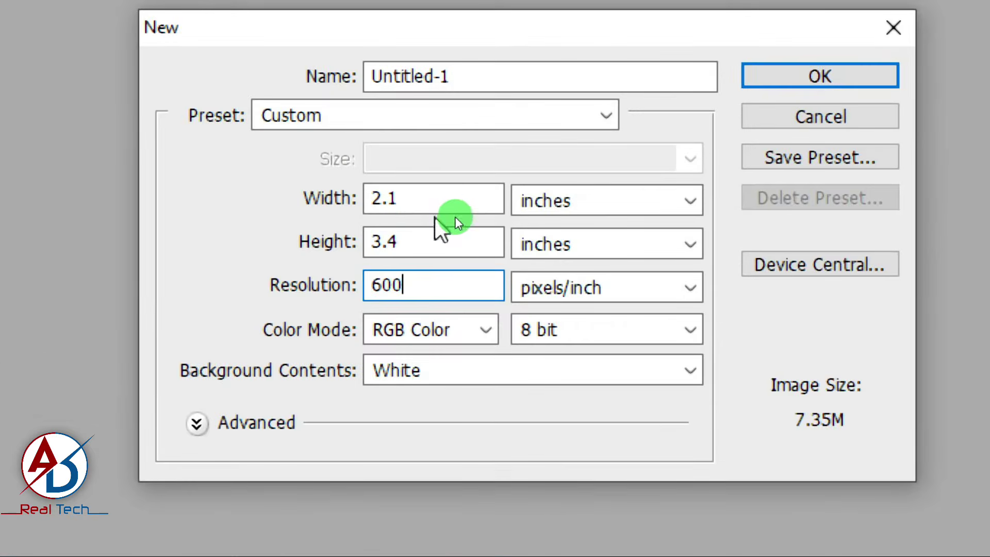
left_click(414, 248)
left_click(410, 285)
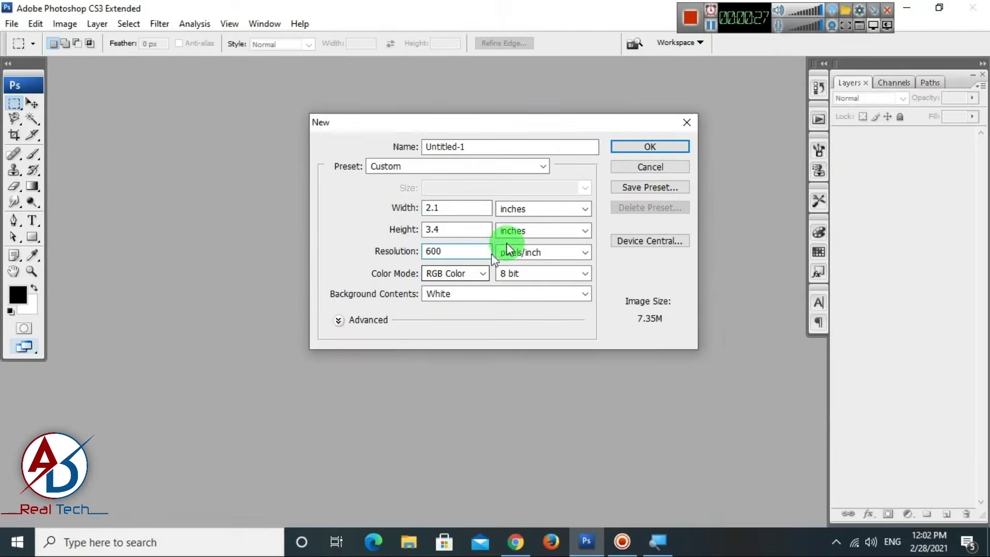
left_click(763, 76)
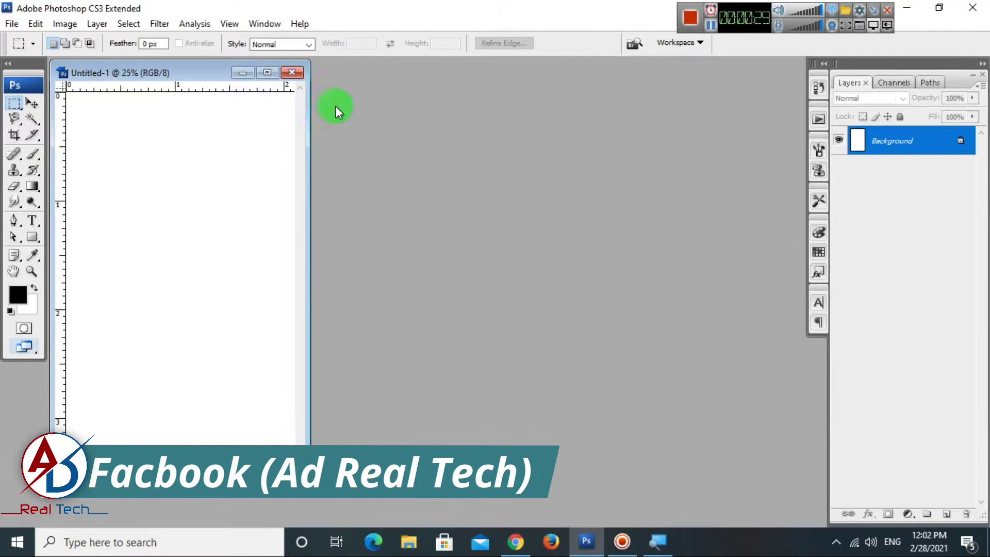
Switch the blank document to full screen mode with the menu bar and centre the canvas in view.
left_click(269, 78)
key("f")
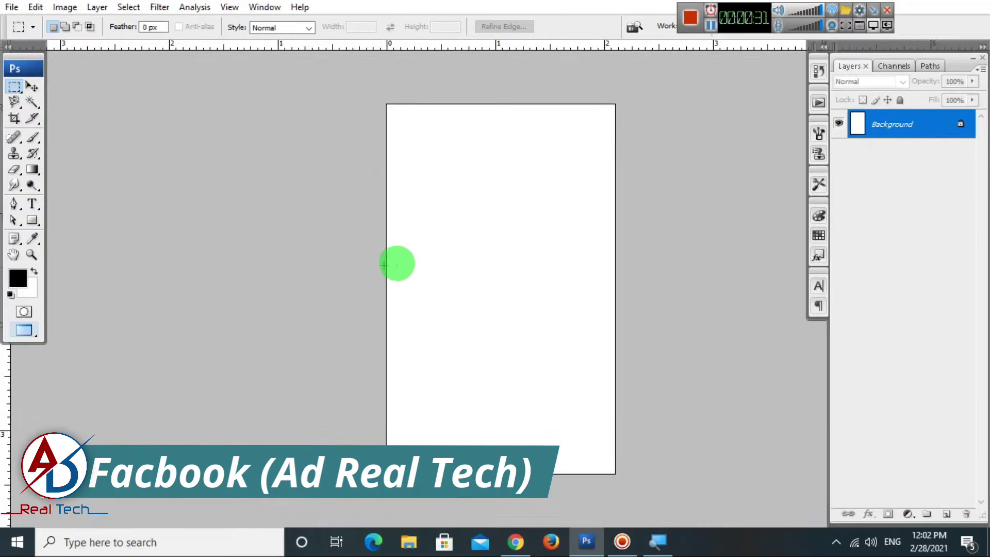
left_click_drag(454, 266, 399, 268)
scroll(407, 287, "up", 1)
scroll(407, 289, "down", 2)
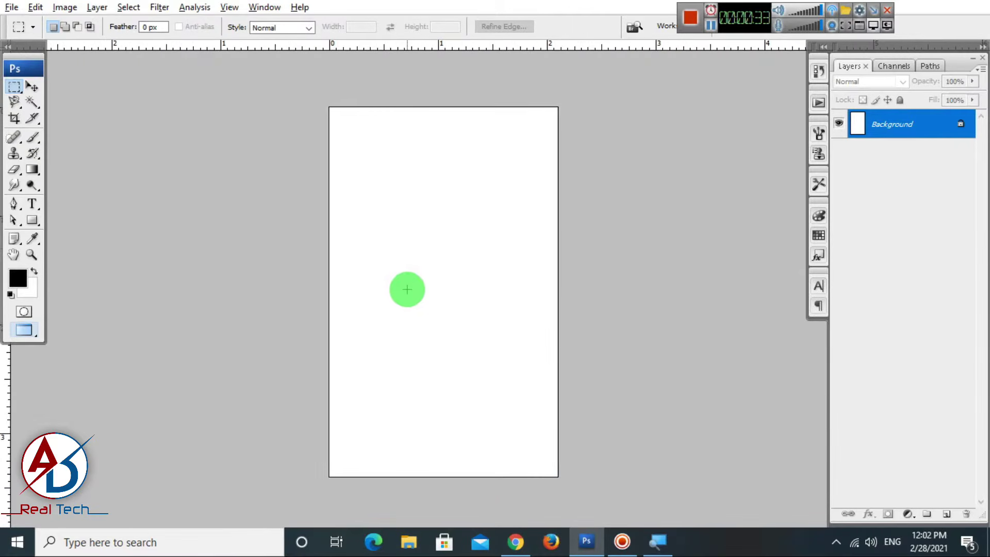
scroll(408, 289, "up", 1)
key("alt+space")
left_click_drag(431, 304, 426, 302)
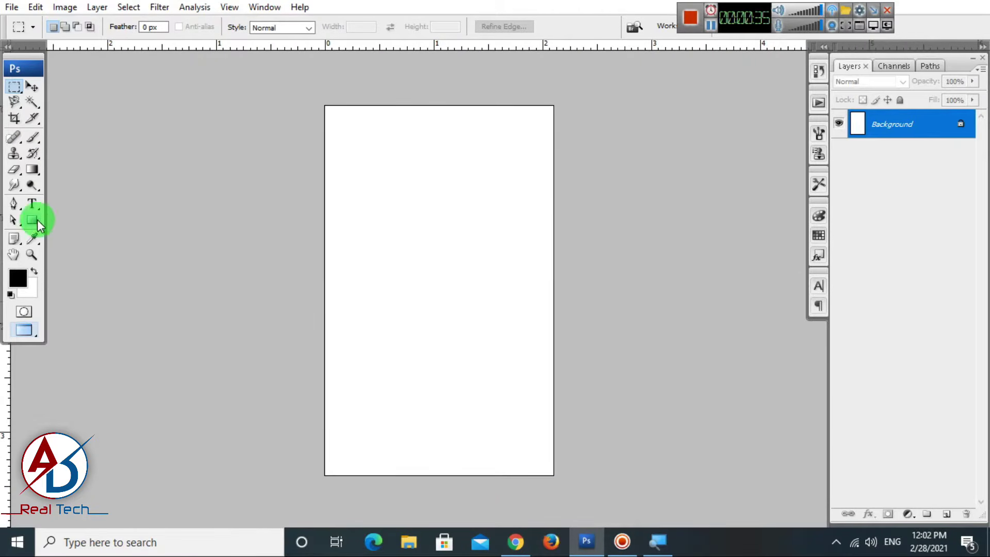
Draw a full-width black rectangle shape from about 0.7 inch below the canvas's upper edge down to its bottom edge.
left_click_drag(37, 220, 105, 227)
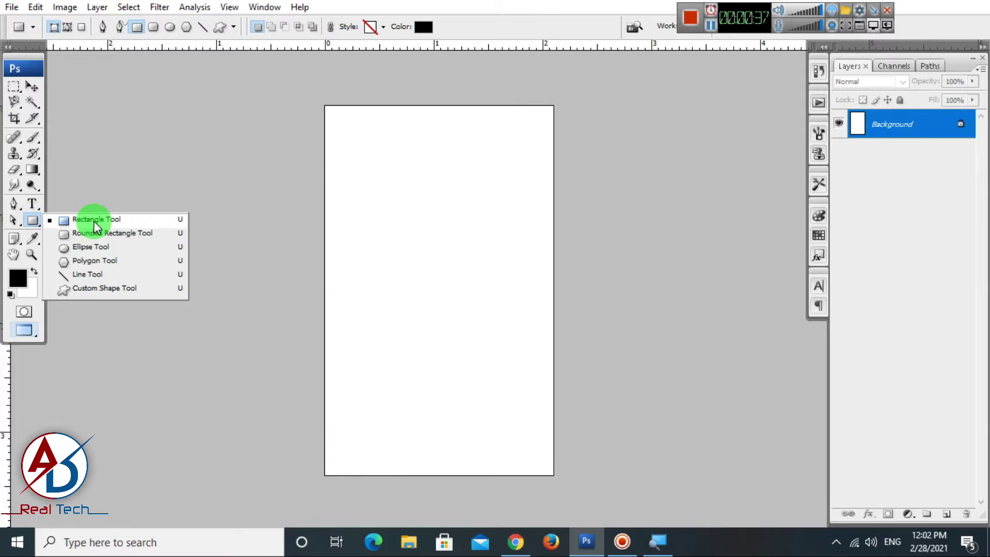
left_click(94, 223)
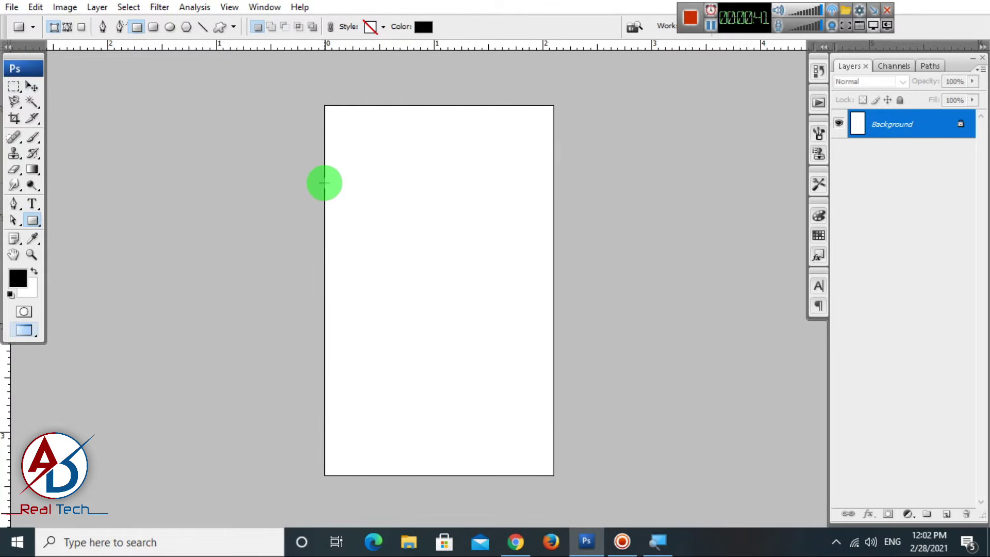
left_click_drag(324, 182, 553, 474)
Change the rectangle's fill colour to the dark blue 0272a0.
left_click(421, 29)
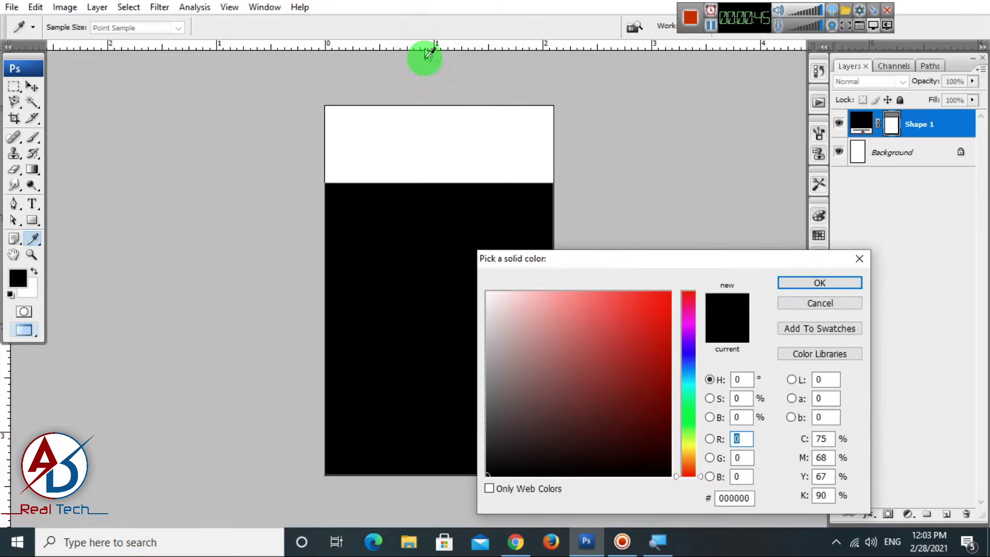
left_click_drag(690, 416, 687, 376)
left_click(665, 342)
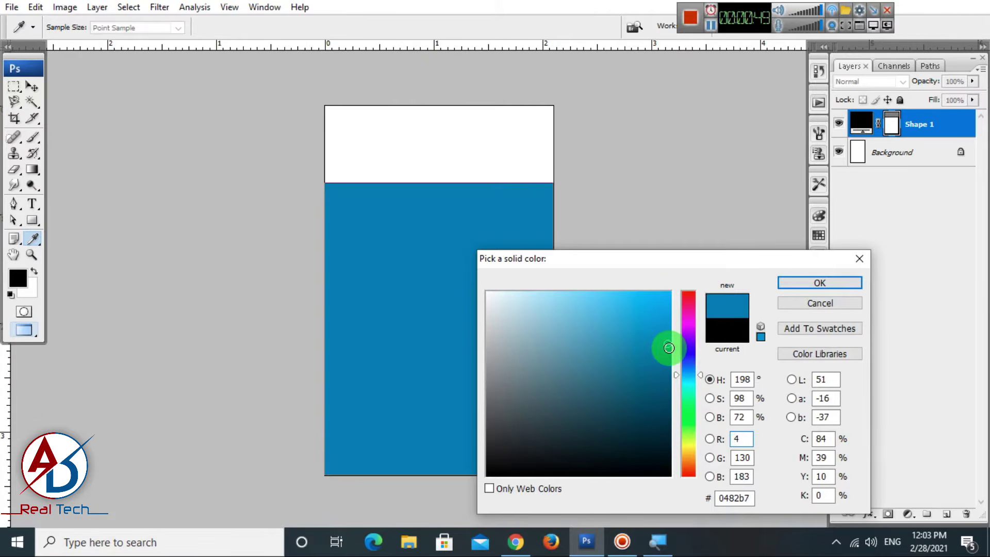
left_click(668, 360)
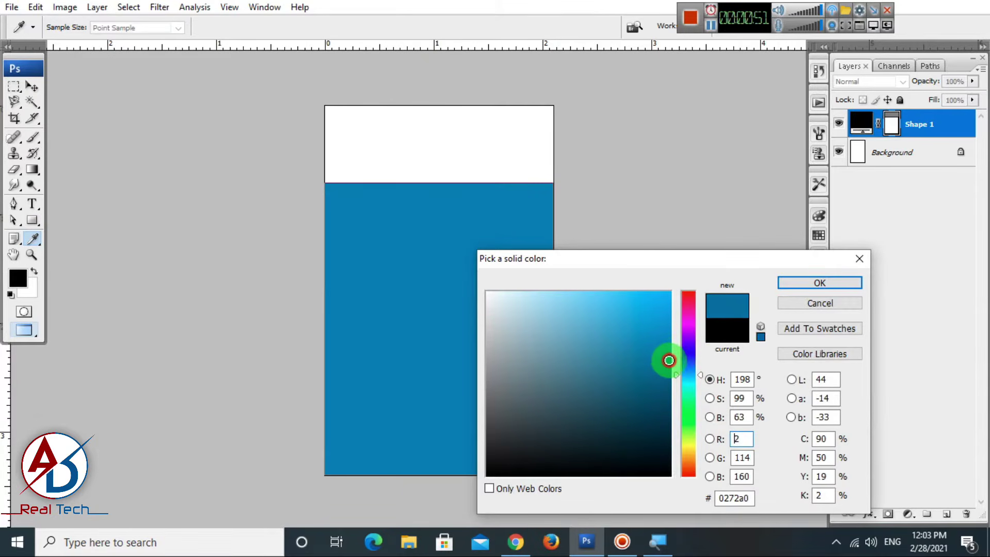
left_click(790, 278)
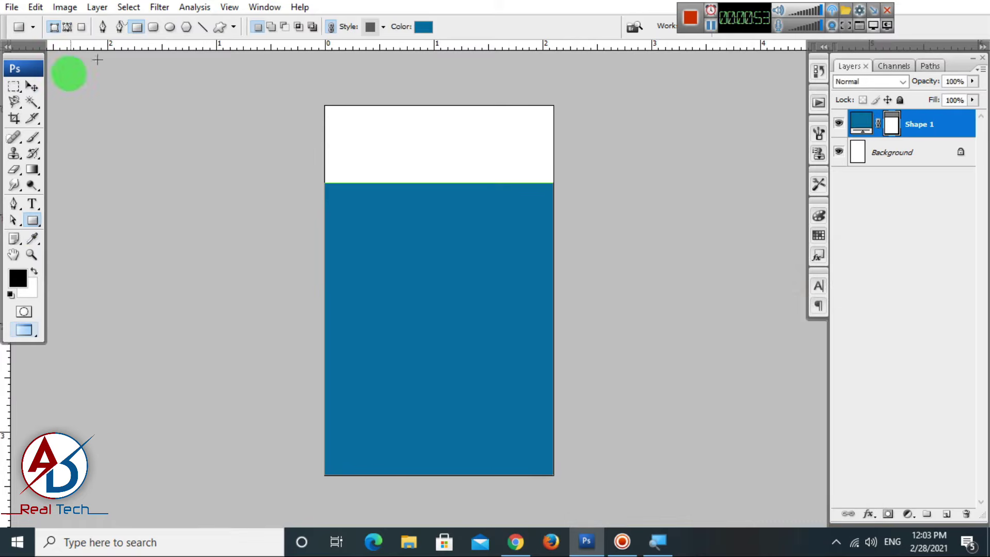
Widen the blue rectangle slightly with Free Transform so it reaches the canvas's right edge.
left_click(32, 86)
left_click(436, 144)
scroll(447, 281, "up", 2)
scroll(453, 293, "down", 2)
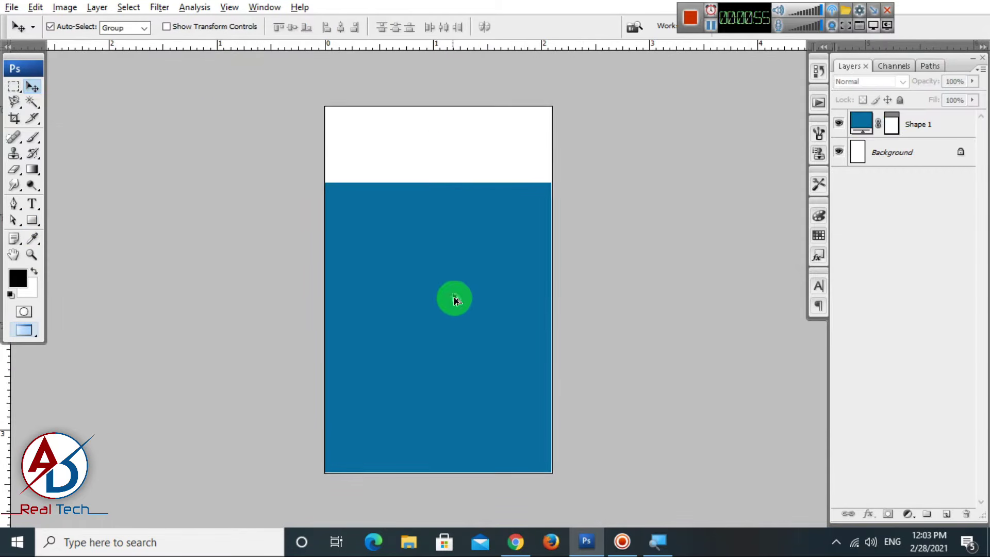
scroll(455, 297, "up", 3)
left_click(503, 315)
key("ctrl+t")
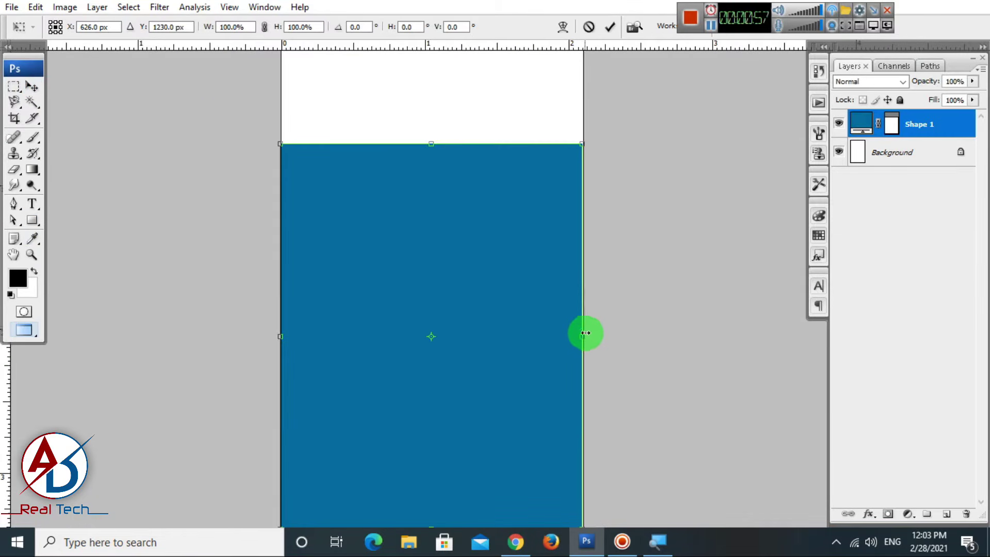
left_click_drag(588, 336, 590, 334)
double_click(557, 325)
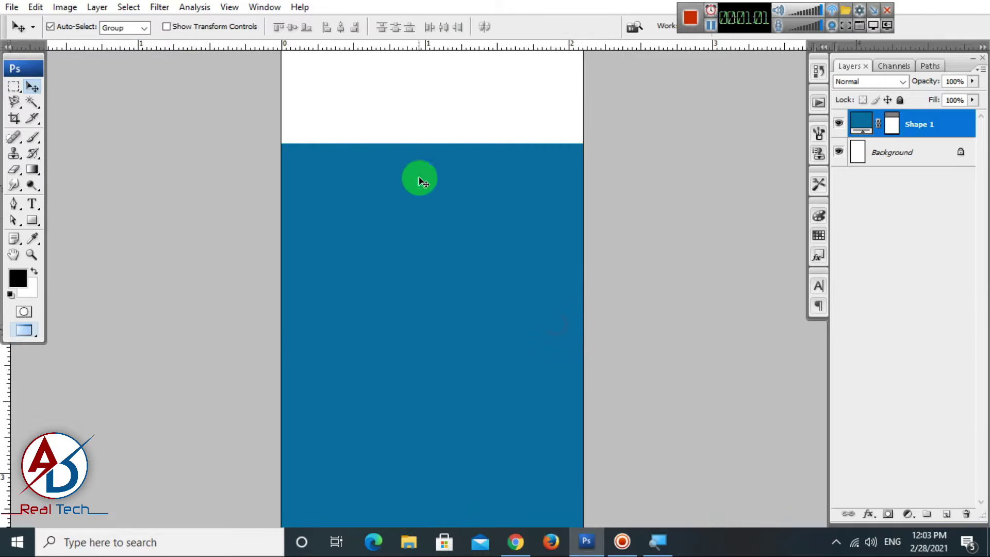
Add an anchor point at the middle of the blue rectangle's upper edge with the Direct Selection tool.
scroll(377, 222, "down", 2)
scroll(402, 233, "up", 1)
left_click_drag(415, 235, 417, 263)
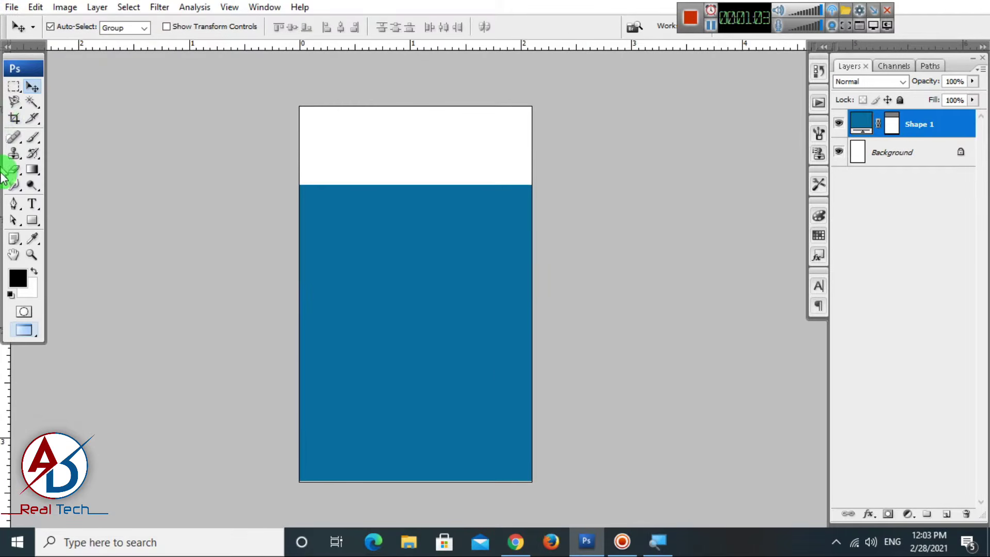
left_click(14, 223)
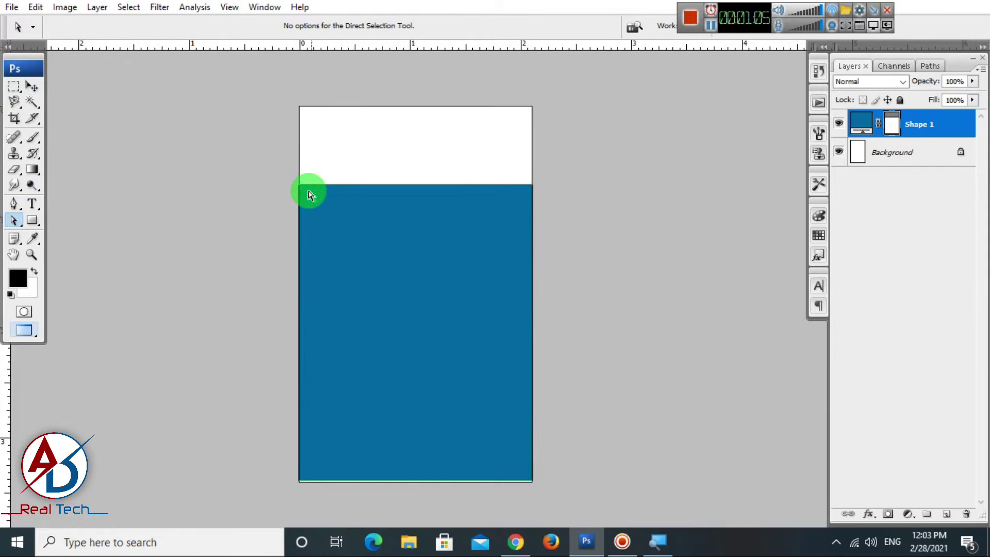
right_click(416, 188)
left_click(428, 193)
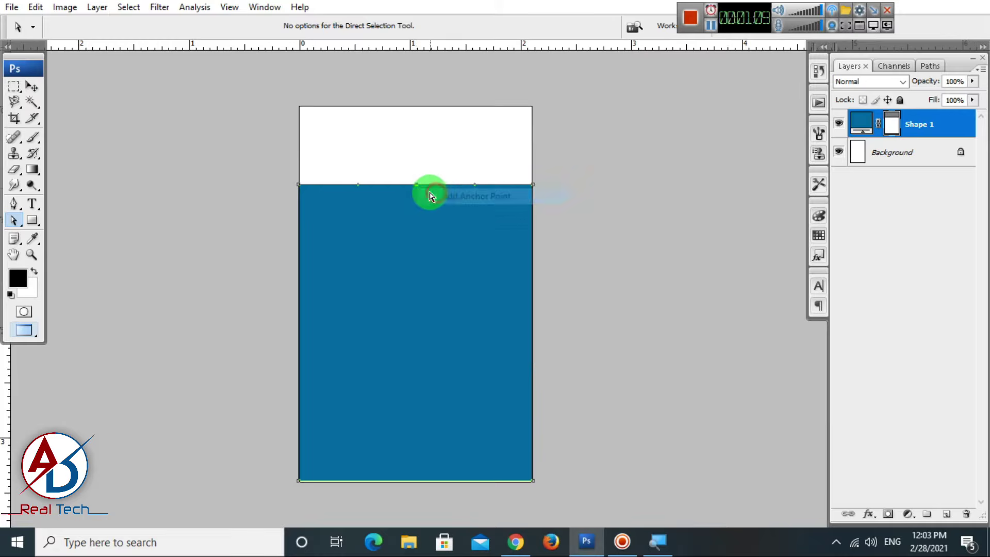
Bend the rectangle's upper edge into a gentle S-shaped wave, dipping on the left and rising on the right, using the middle anchor and its handles.
left_click_drag(417, 186, 468, 174)
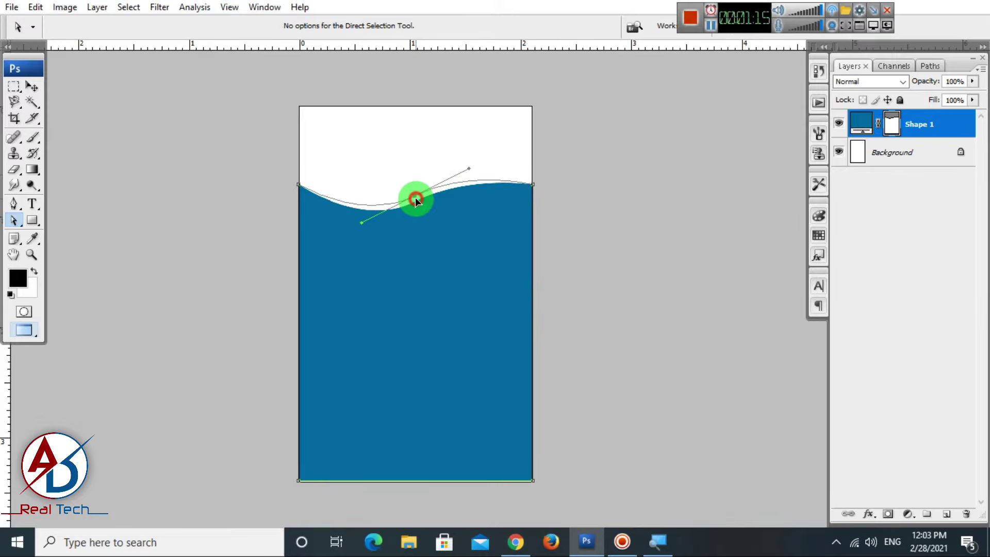
left_click_drag(415, 197, 415, 197)
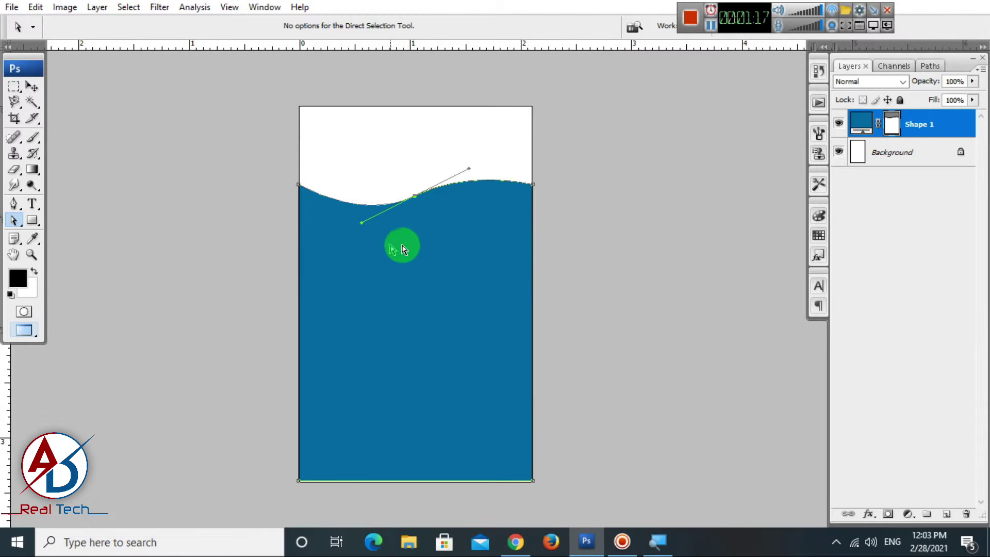
left_click_drag(415, 198, 416, 193)
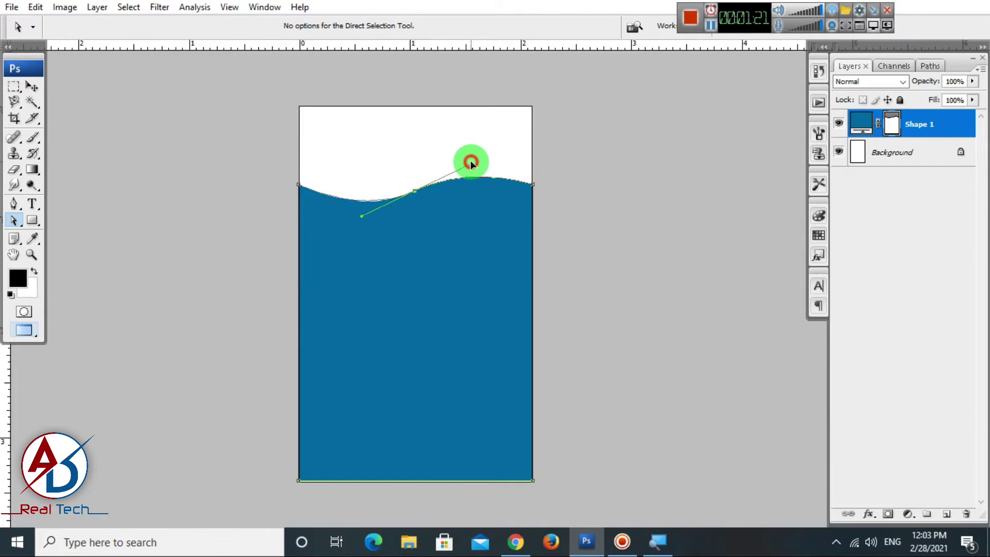
left_click_drag(475, 157, 476, 157)
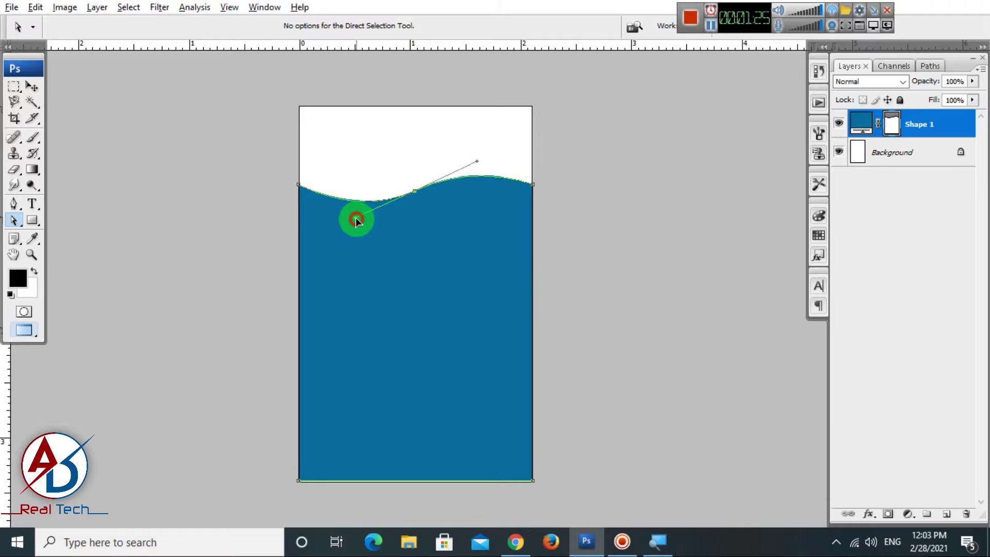
left_click_drag(356, 219, 355, 218)
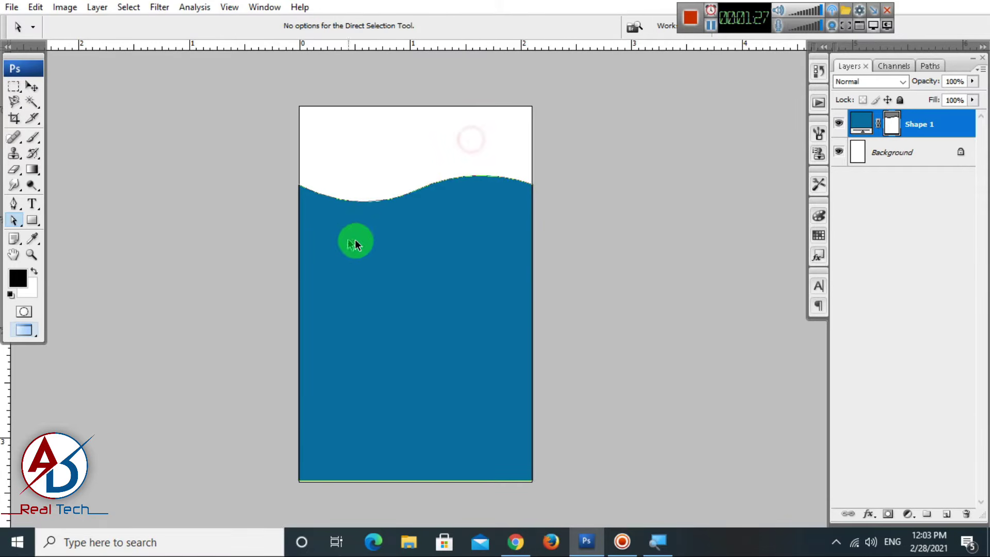
Move the wavy blue shape down the canvas to leave a taller white area above it.
scroll(407, 250, "down", 6)
scroll(407, 250, "up", 4)
left_click(36, 83)
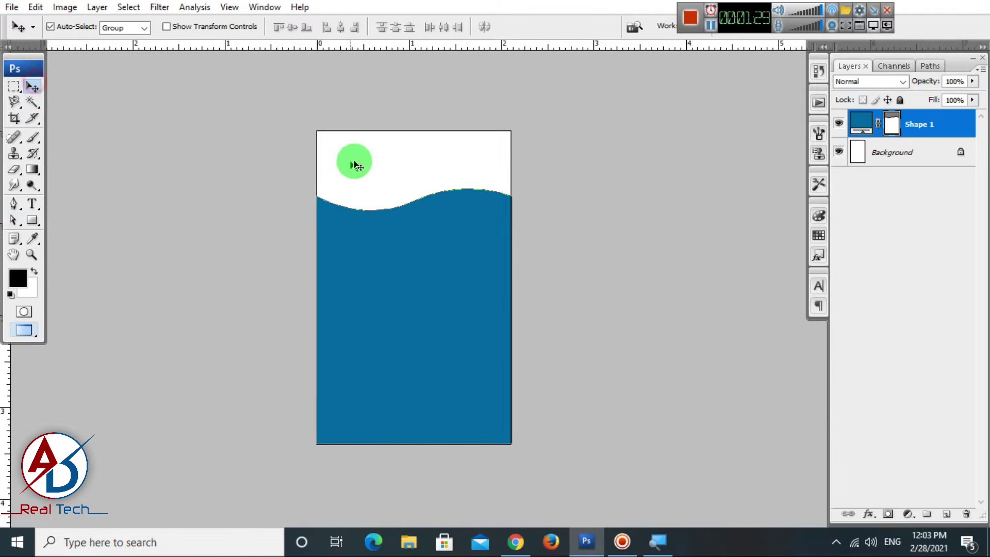
left_click(370, 157)
left_click(554, 298)
scroll(432, 303, "down", 3)
scroll(432, 302, "up", 2)
scroll(432, 303, "up", 1)
left_click_drag(432, 287, 435, 321)
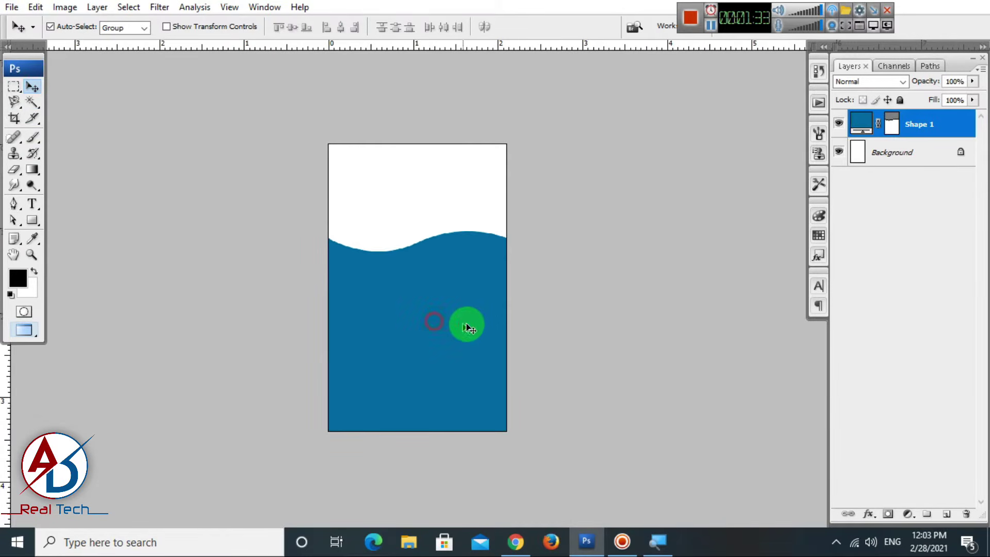
Duplicate the Shape 1 layer.
scroll(467, 323, "up", 3)
scroll(468, 323, "down", 1)
scroll(469, 323, "up", 1)
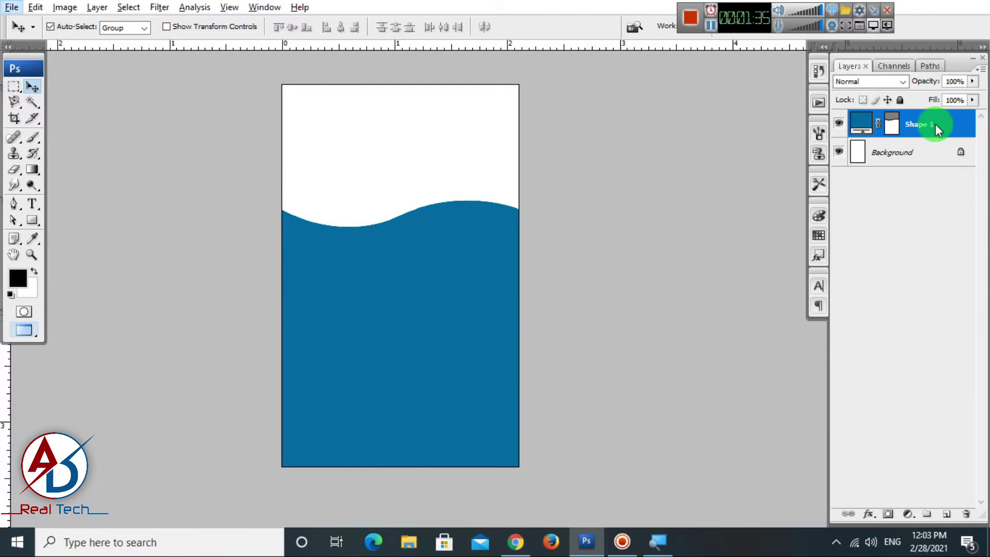
left_click_drag(935, 124, 950, 510)
Set the duplicate shape's fill colour to the bright blue 00a5e9.
double_click(861, 125)
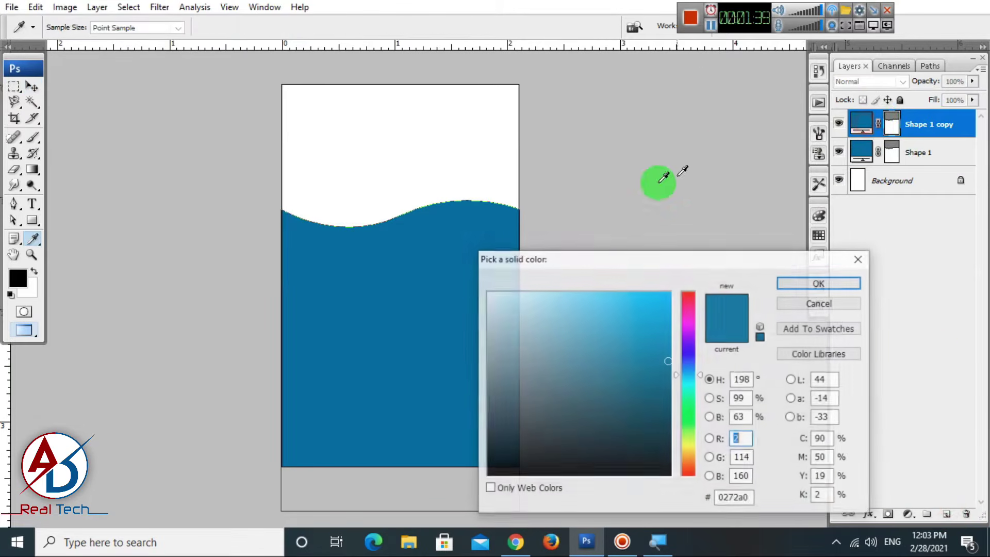
left_click_drag(661, 306, 671, 308)
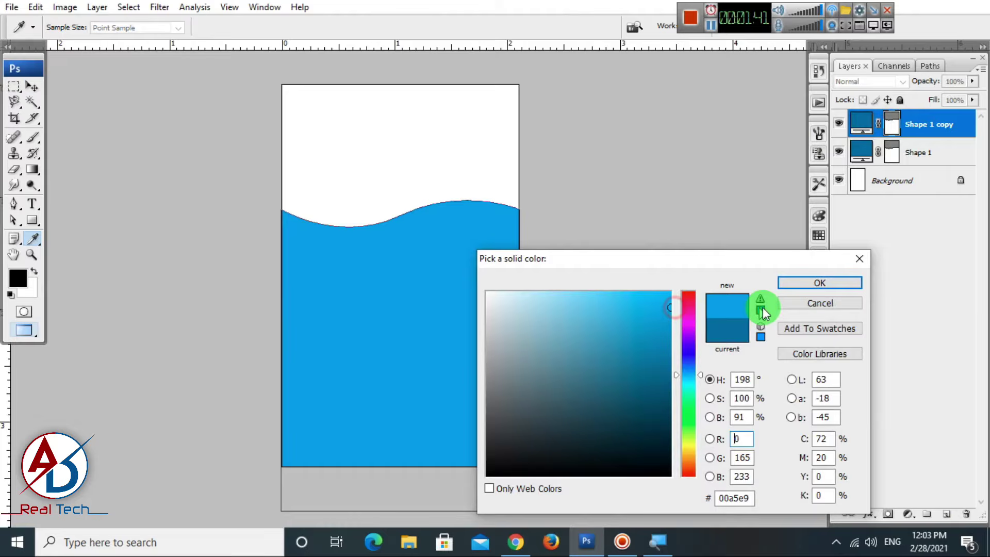
left_click(817, 283)
Place the Shape 1 copy layer beneath Shape 1 and nudge it upward to form a thin light-blue band along the wave.
left_click_drag(952, 124, 921, 154)
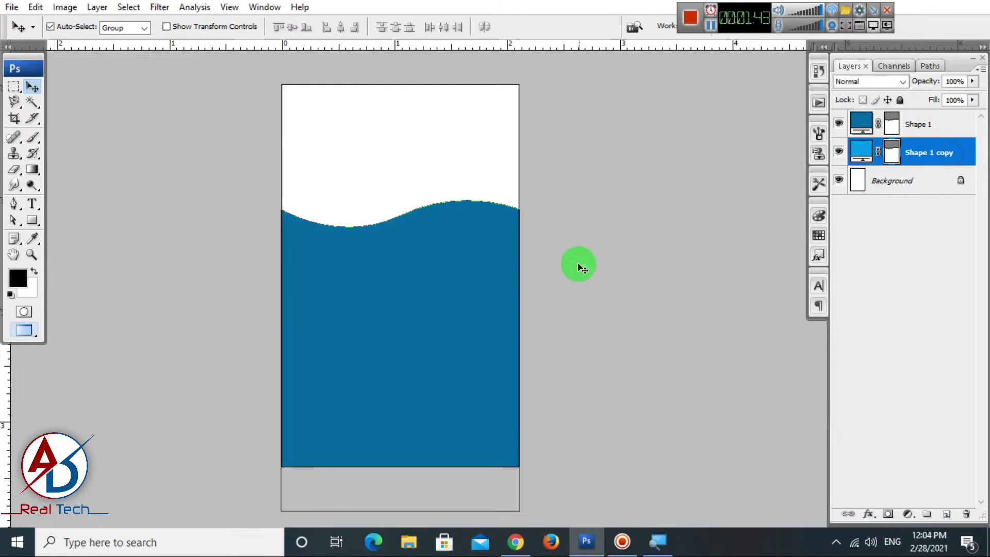
key("Up")
key("Up")
key("Up")
key("Up")
key("Up")
key("Up")
key("Up")
key("Up")
key("Up")
key("Up")
key("Up")
key("Up")
key("Up")
key("Up")
key("Up")
key("Up")
key("Up")
key("Up")
key("Up")
key("Up")
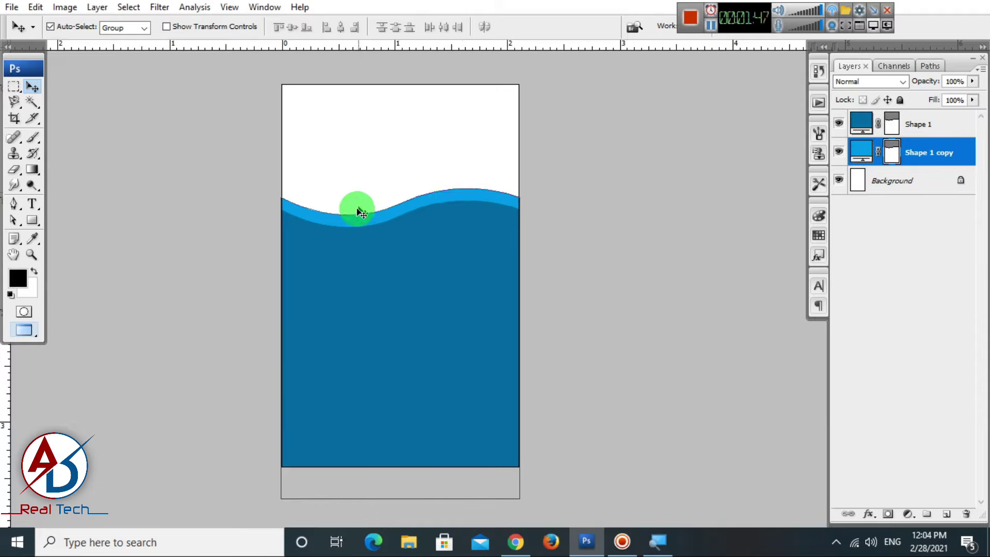
Try to lower the light-blue shape's left anchor point until it meets the dark-blue wave at the card's edge.
scroll(387, 245, "up", 2)
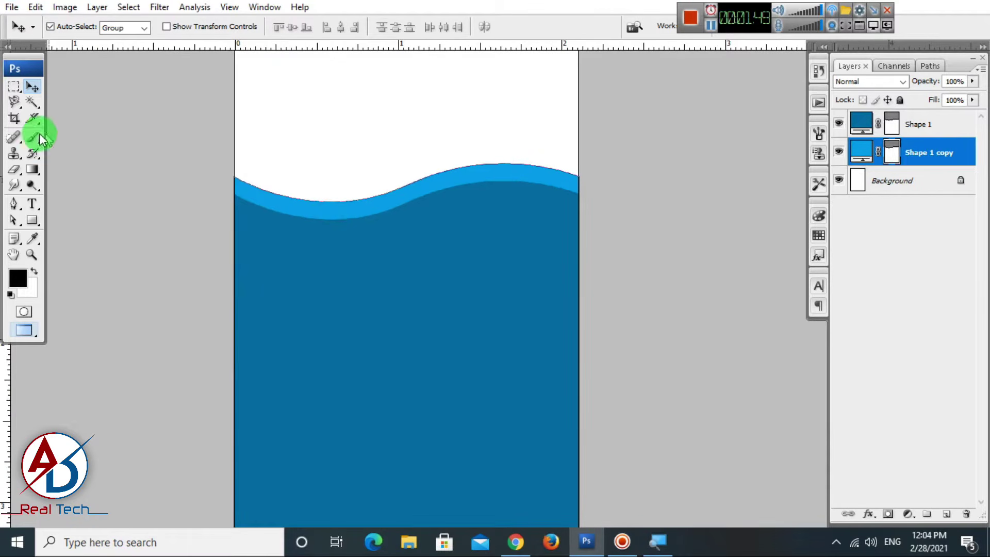
left_click(13, 222)
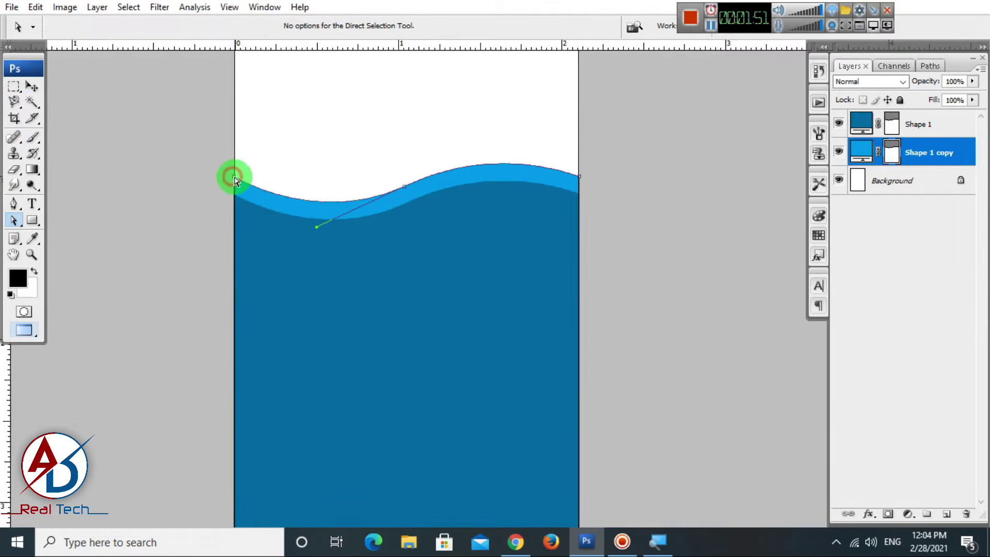
left_click_drag(234, 187, 234, 194)
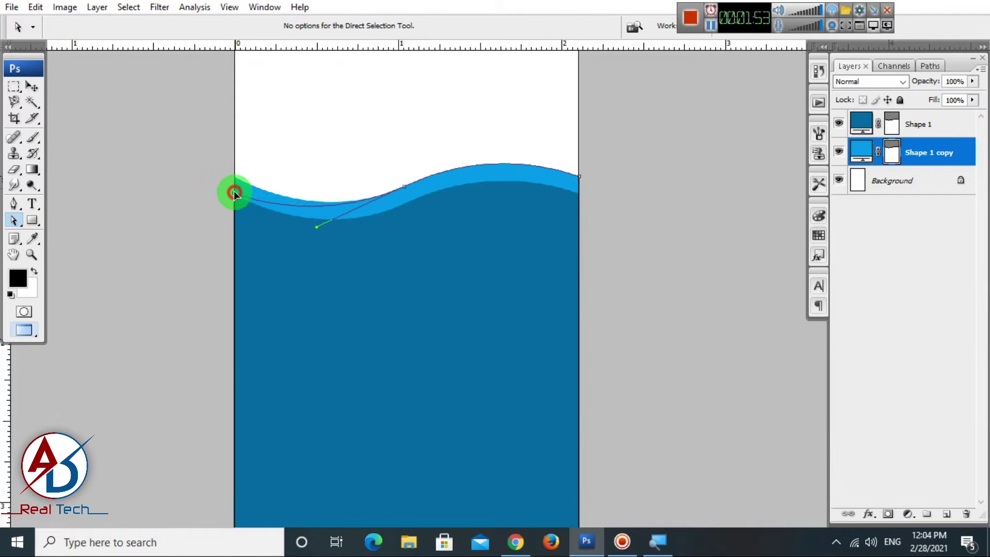
left_click(32, 87)
left_click(336, 147)
scroll(418, 242, "down", 4)
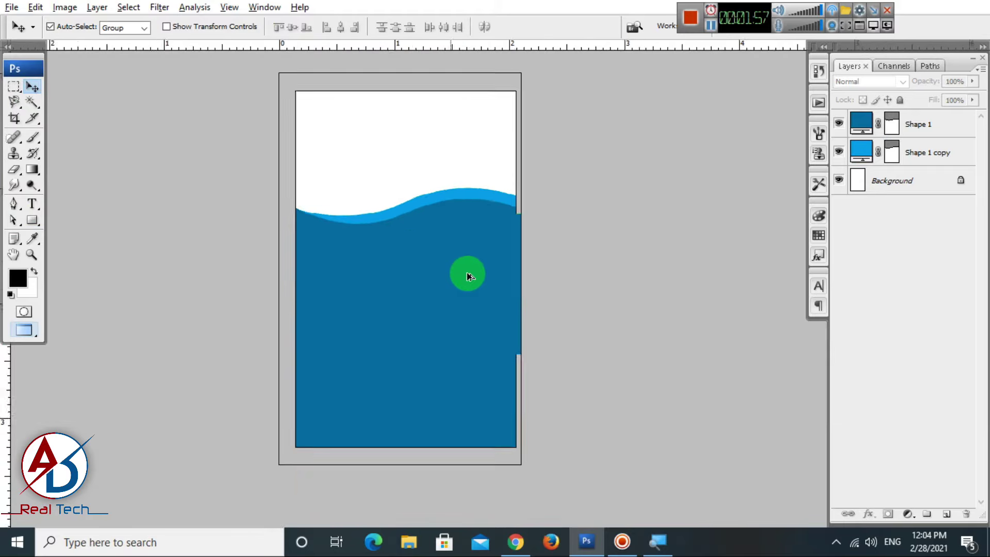
Inspect how the light-blue band tapers along the dark-blue wave.
scroll(489, 289, "up", 2)
left_click_drag(493, 289, 493, 293)
scroll(460, 197, "down", 4)
scroll(475, 264, "up", 6)
left_click_drag(441, 257, 489, 311)
scroll(441, 203, "up", 5)
key("alt+space")
left_click_drag(509, 224, 491, 262)
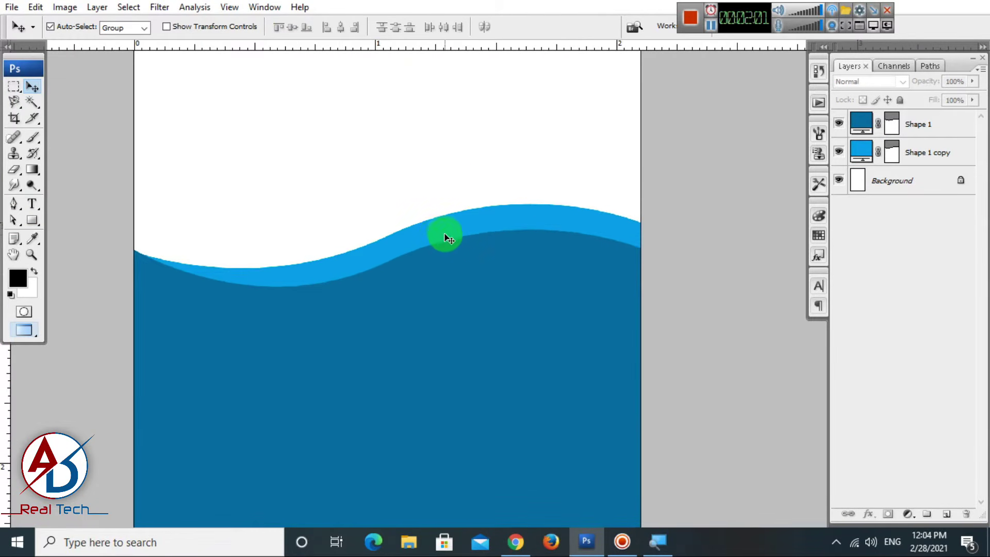
scroll(437, 234, "down", 5)
scroll(439, 241, "up", 1)
scroll(441, 242, "down", 1)
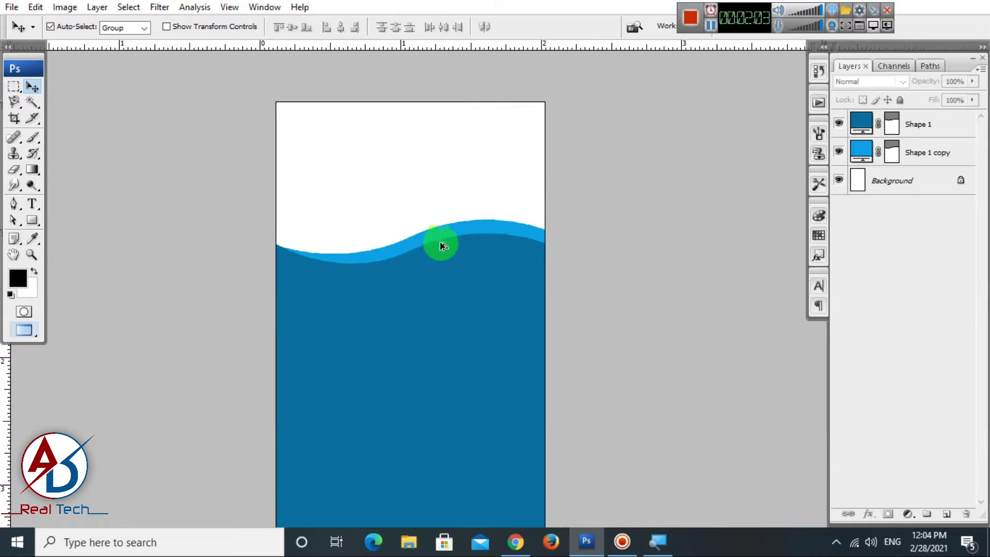
scroll(440, 240, "up", 1)
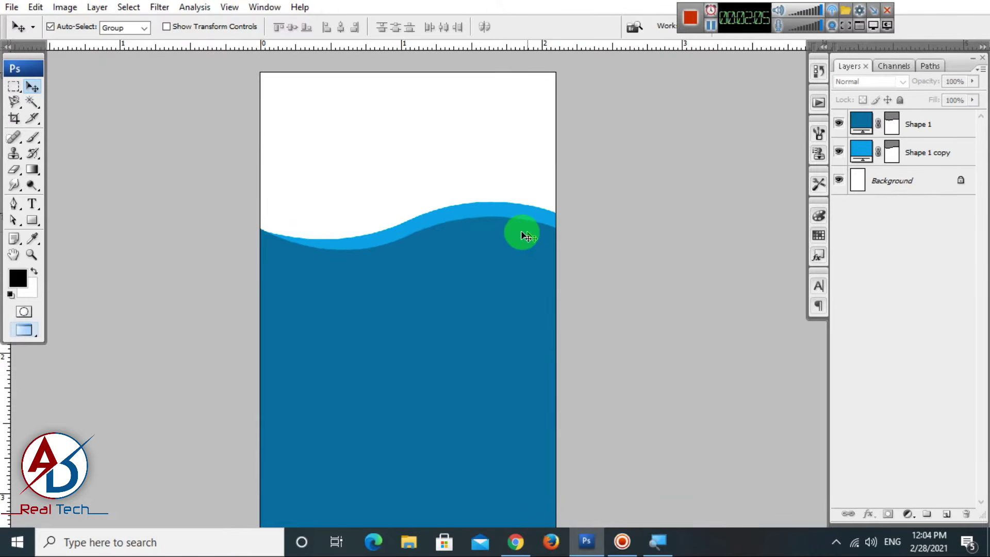
Distort the Shape 1 copy band by lowering its top-left corner so its left end tapers into the dark-blue wave.
left_click(480, 236)
key("ctrl+t")
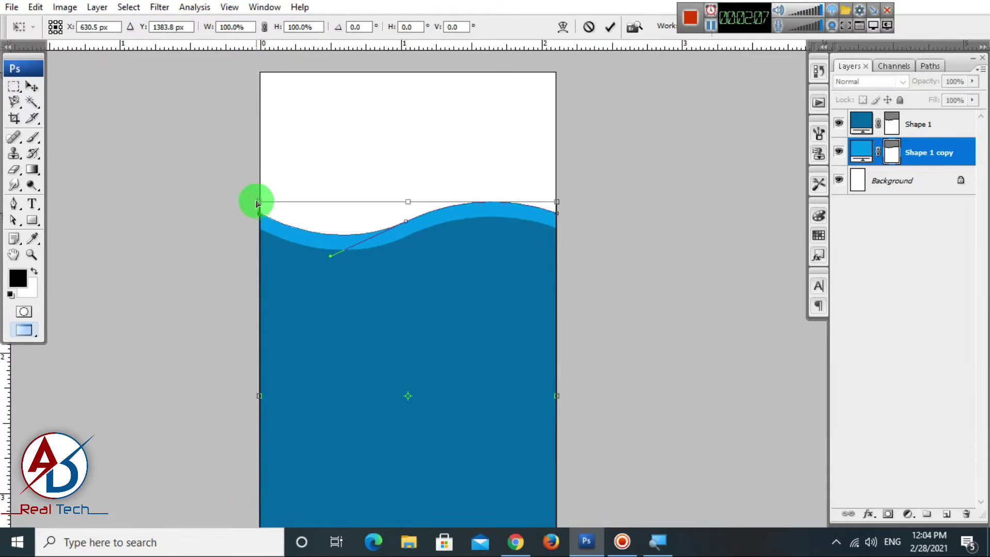
left_click_drag(259, 205, 260, 218)
key("Return")
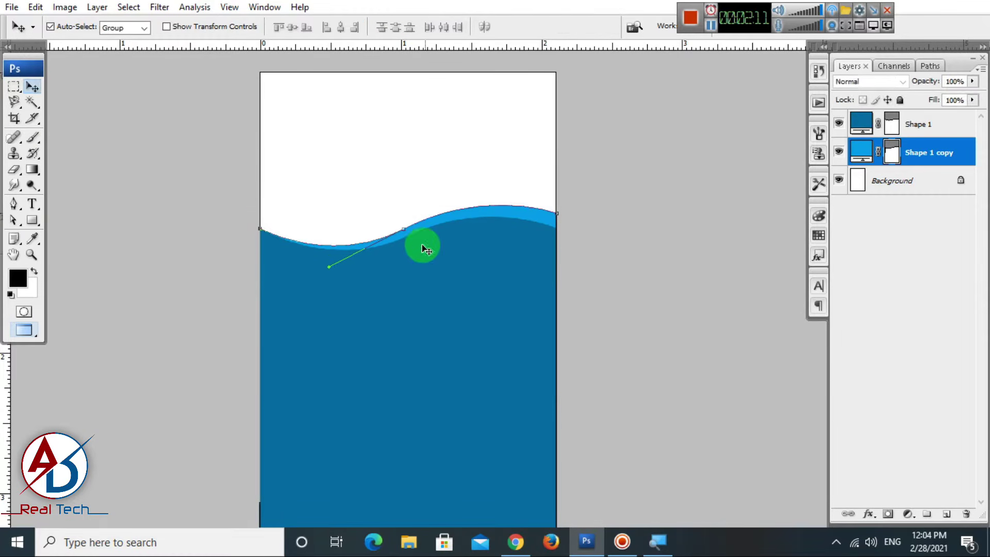
left_click(411, 159)
scroll(410, 195, "down", 2)
scroll(428, 217, "up", 1)
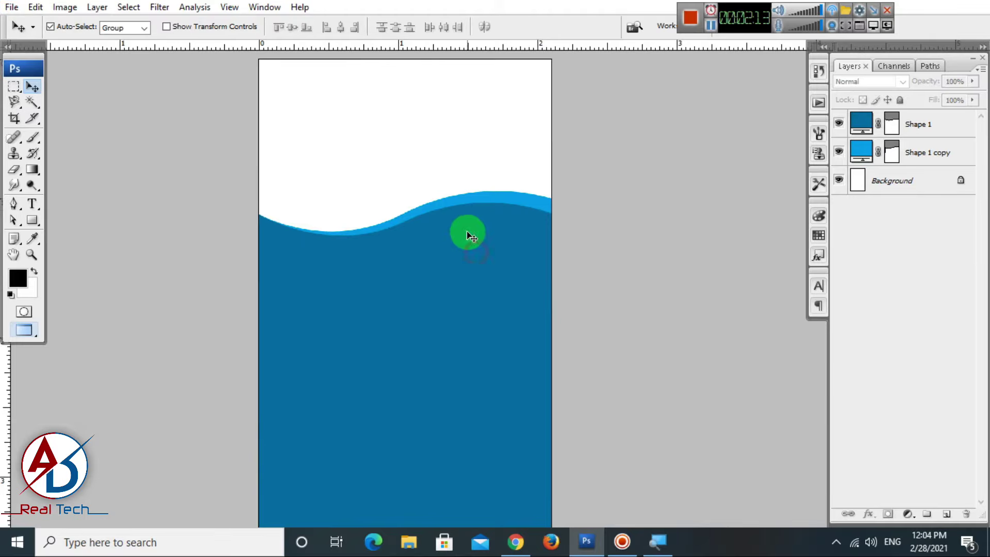
Duplicate the light-blue band slightly higher and set the duplicate's fill colour to cyan 06cddf.
left_click(533, 203)
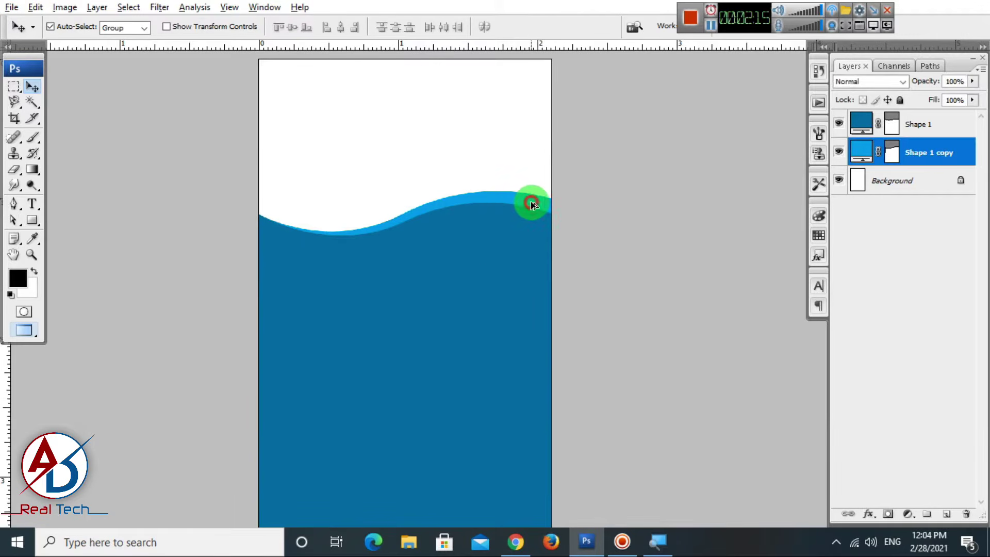
left_click_drag(533, 203, 530, 184)
double_click(861, 153)
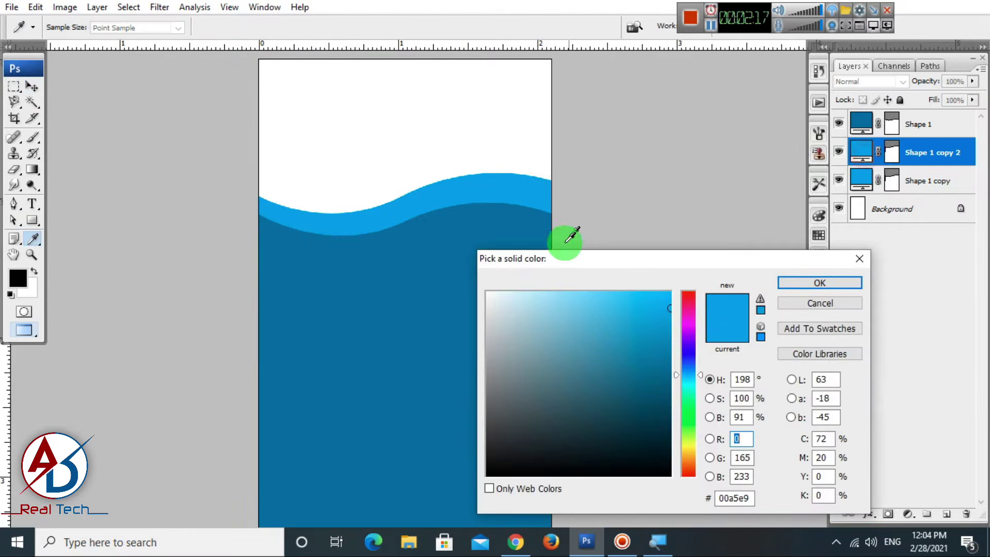
left_click_drag(690, 433, 690, 442)
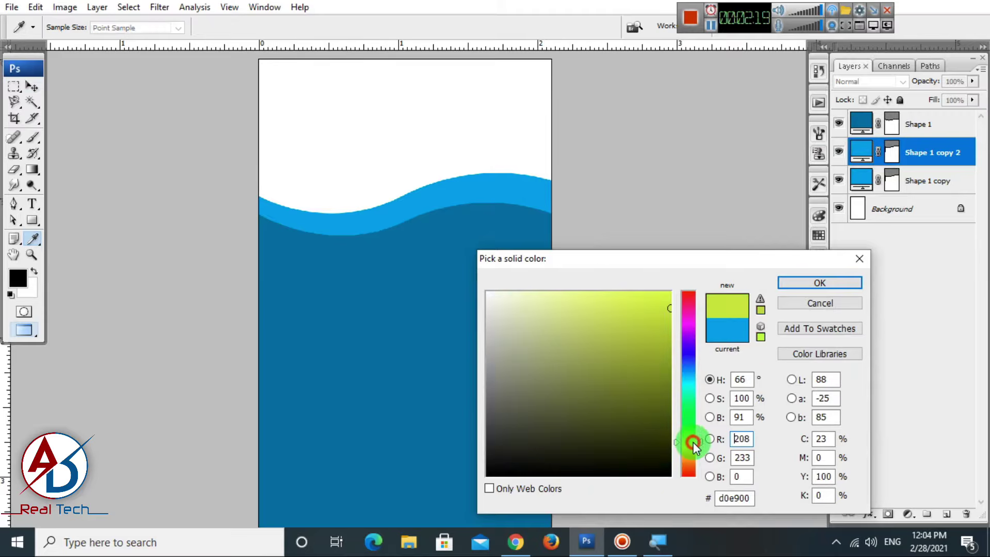
left_click(690, 382)
left_click_drag(689, 382, 689, 382)
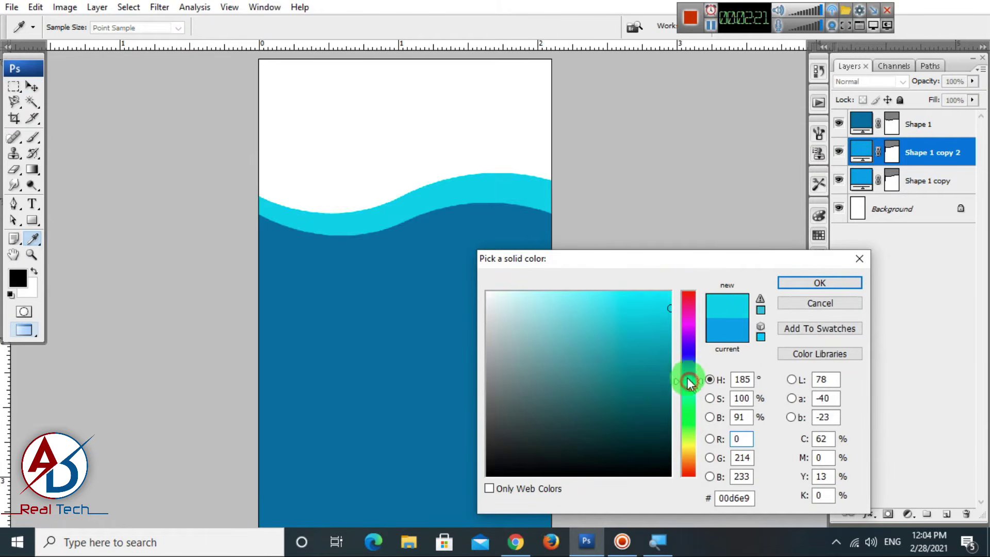
left_click_drag(661, 302, 671, 271)
left_click_drag(677, 308, 665, 313)
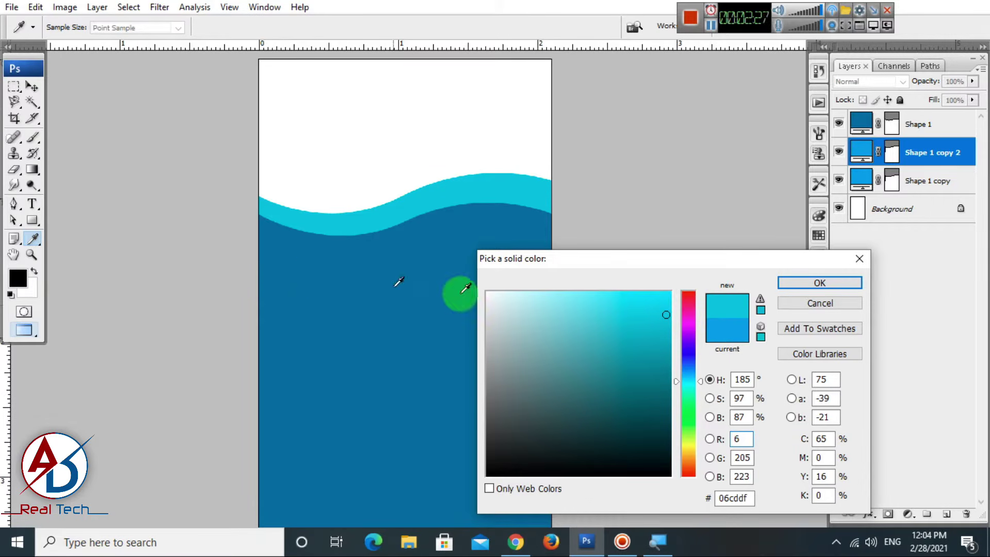
left_click(830, 282)
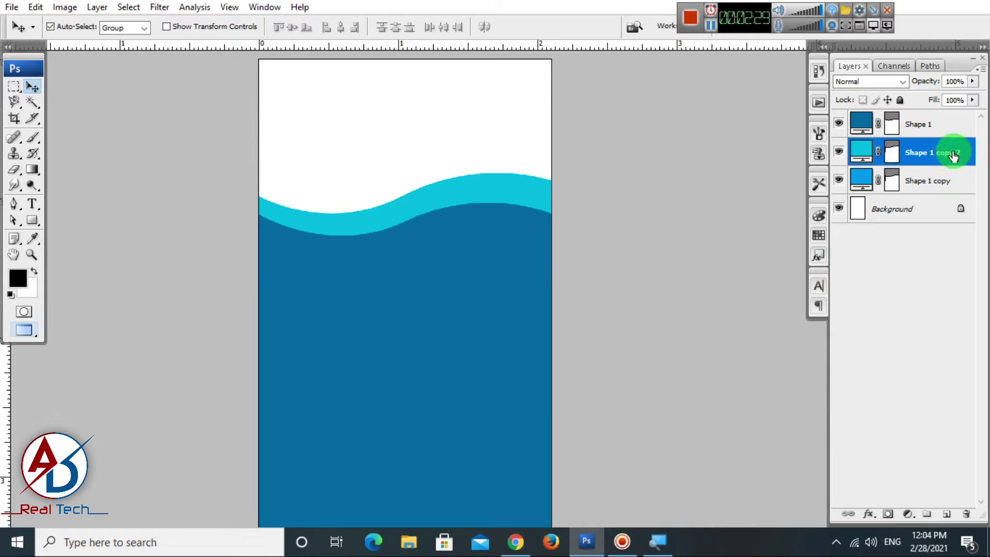
Place Shape 1 copy 2 beneath Shape 1 copy and lower its top-left corner so the cyan band tapers at the left edge.
left_click_drag(953, 151, 957, 185)
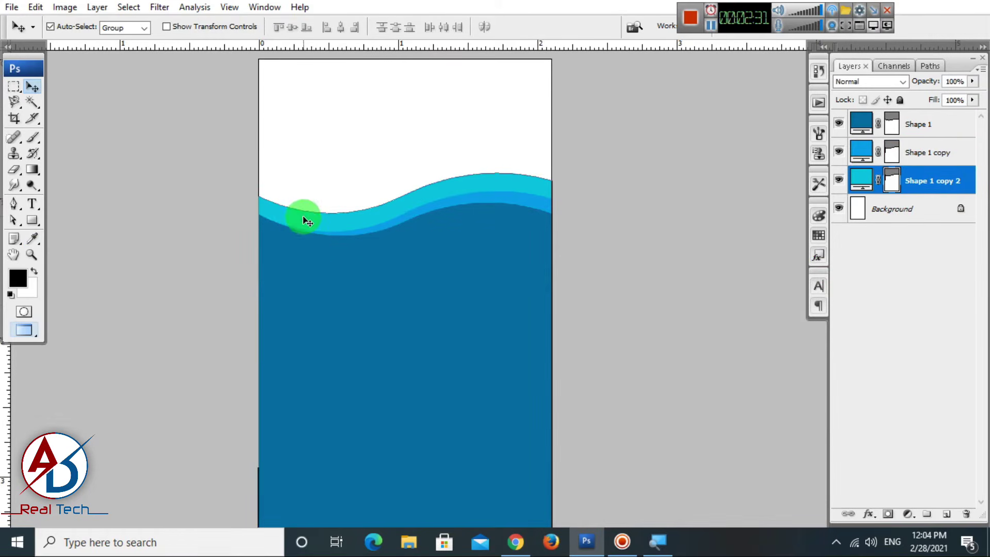
key("ctrl+t")
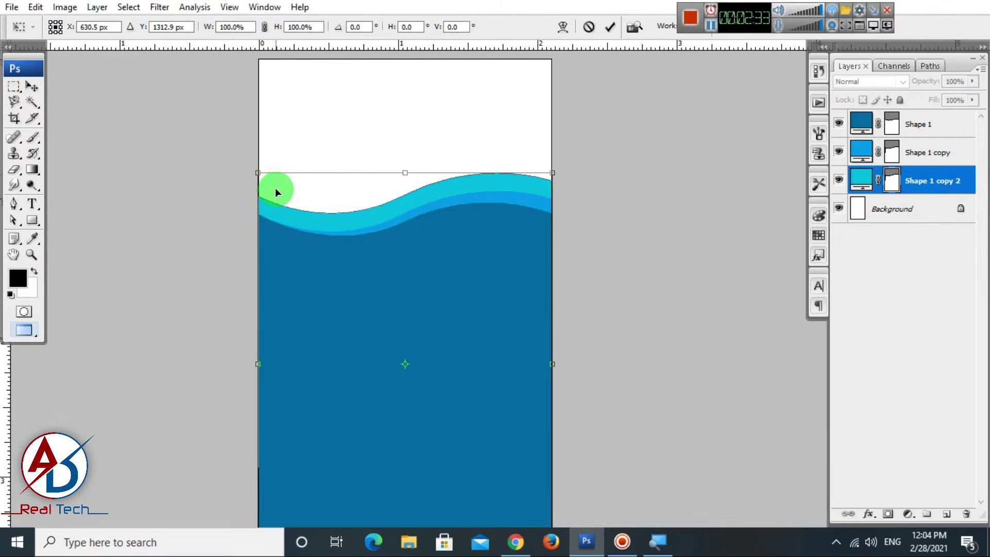
right_click(275, 190)
left_click(310, 253)
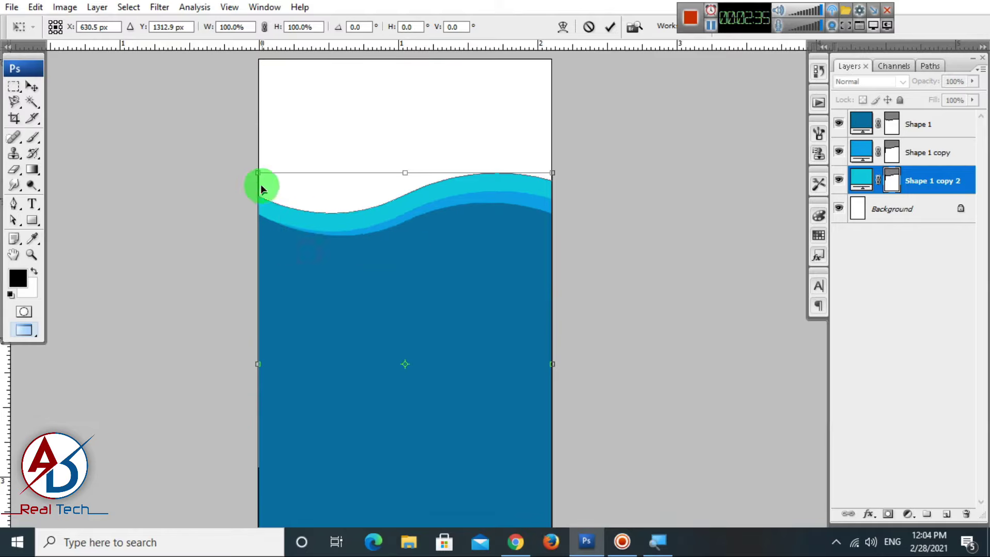
left_click_drag(262, 190, 257, 195)
key("Return")
left_click(666, 273)
scroll(550, 306, "down", 3)
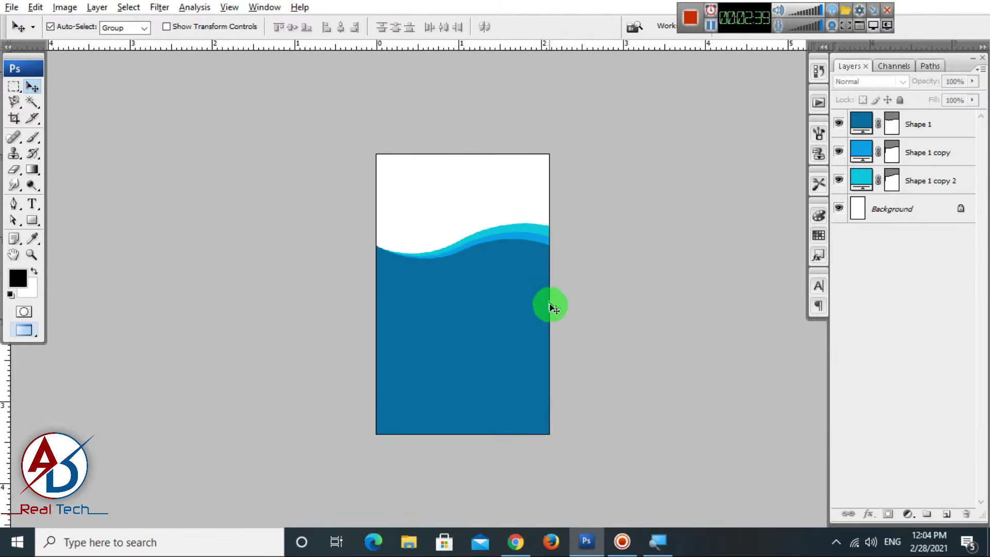
Review the three layered wave bands across the whole card.
scroll(550, 306, "up", 4)
key("alt+space")
left_click_drag(630, 363, 603, 366)
scroll(555, 314, "down", 4)
scroll(551, 319, "up", 3)
key("alt+space")
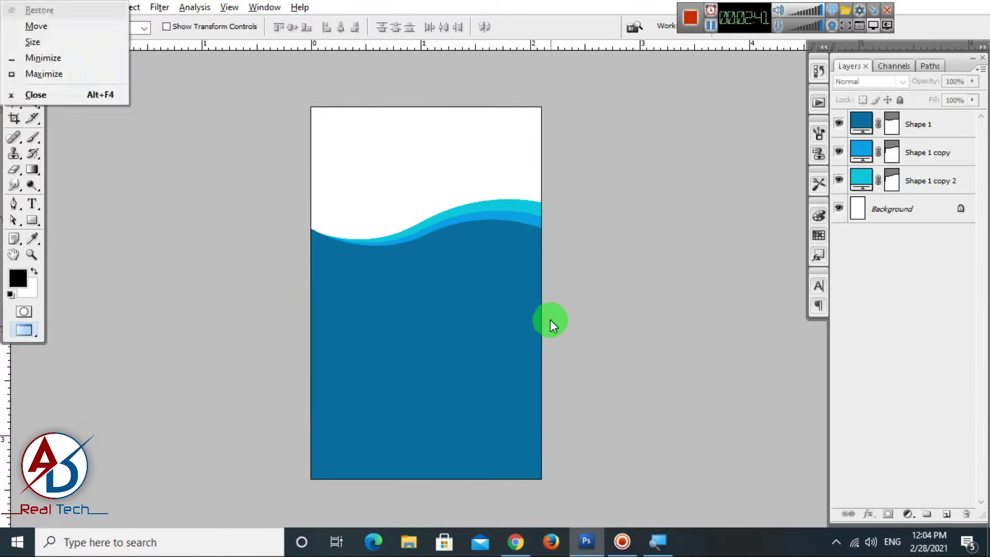
left_click_drag(550, 320, 577, 327)
scroll(515, 301, "up", 2)
key("alt+space")
left_click_drag(510, 300, 520, 309)
scroll(513, 301, "down", 3)
scroll(537, 324, "up", 2)
key("alt+space")
left_click(537, 324)
scroll(502, 285, "down", 2)
scroll(502, 285, "up", 1)
key("alt+space")
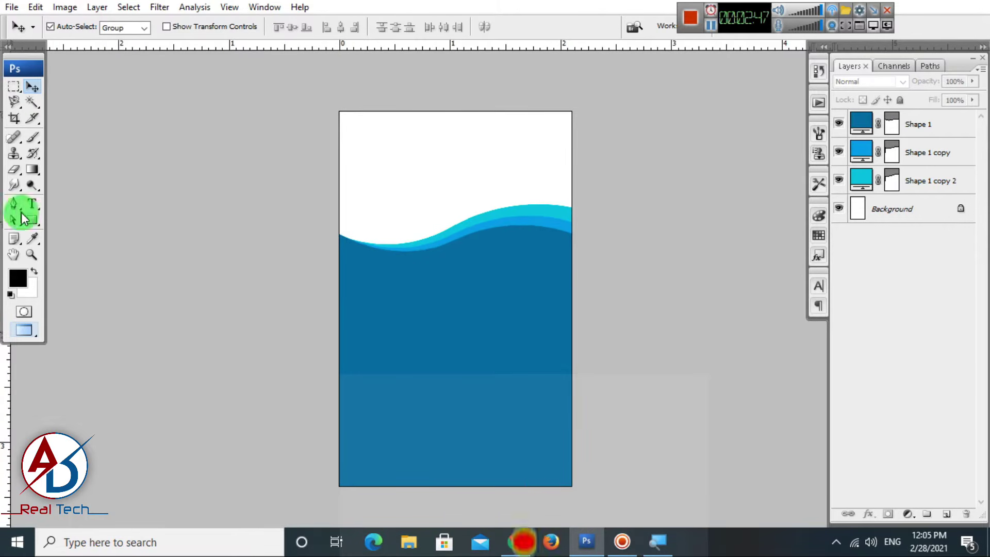
Draw a black rectangle about 0.7 by 0.9 inch over the waves and fine-tune its placement near the card's horizontal centre.
left_click(32, 220)
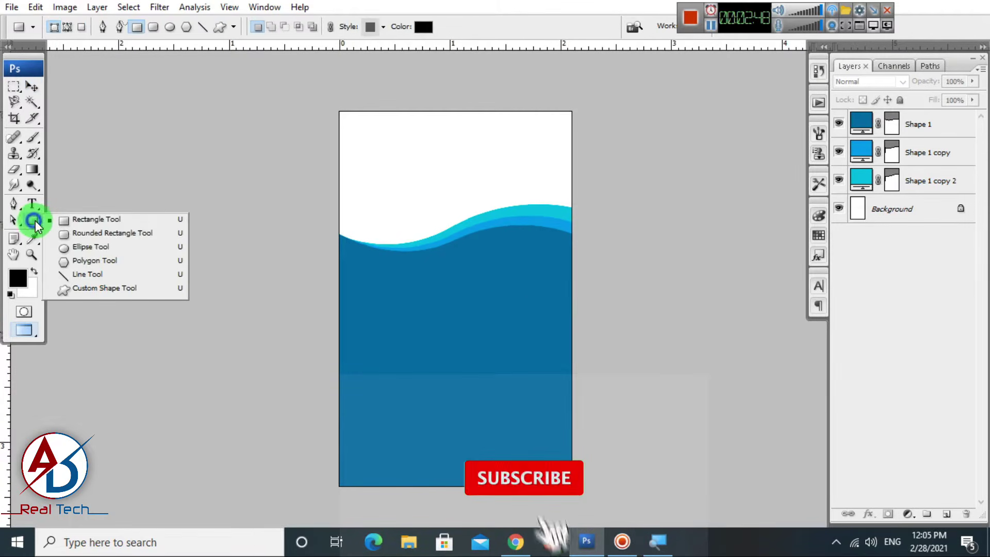
left_click(94, 224)
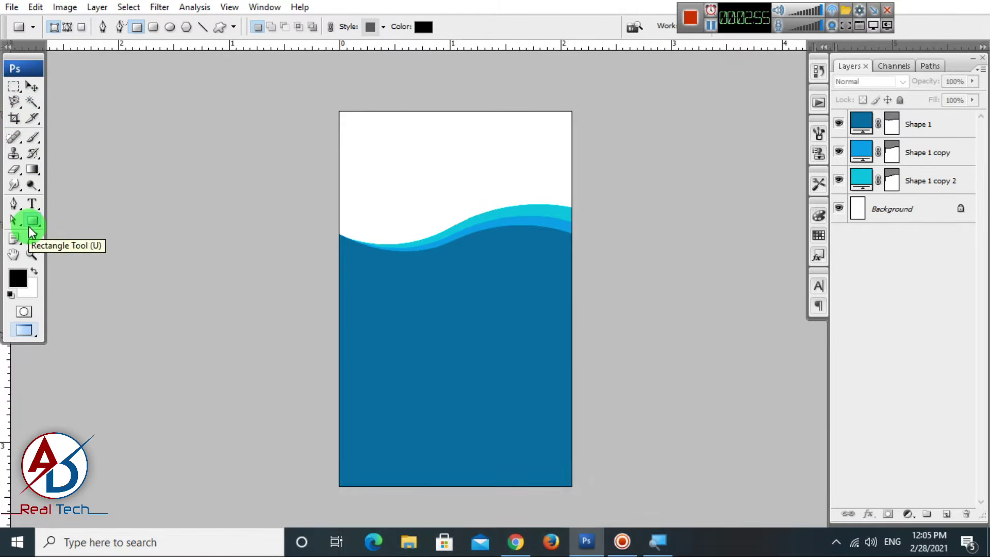
left_click_drag(416, 183, 496, 281)
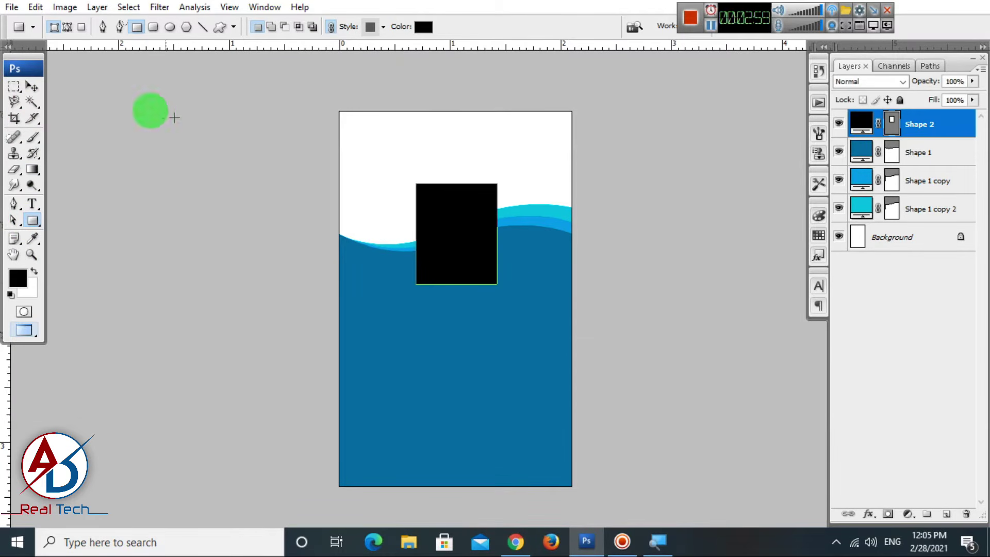
left_click(32, 86)
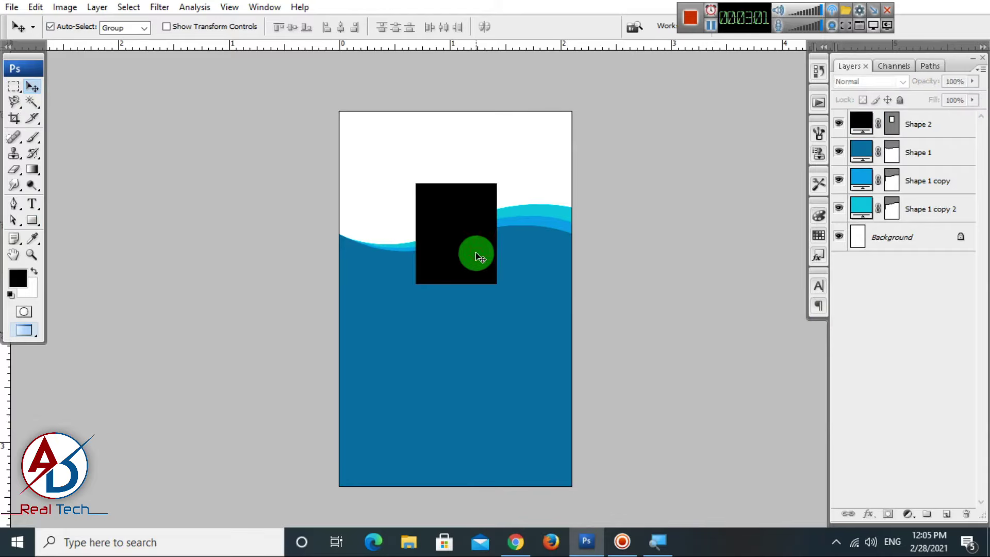
left_click_drag(477, 255, 473, 260)
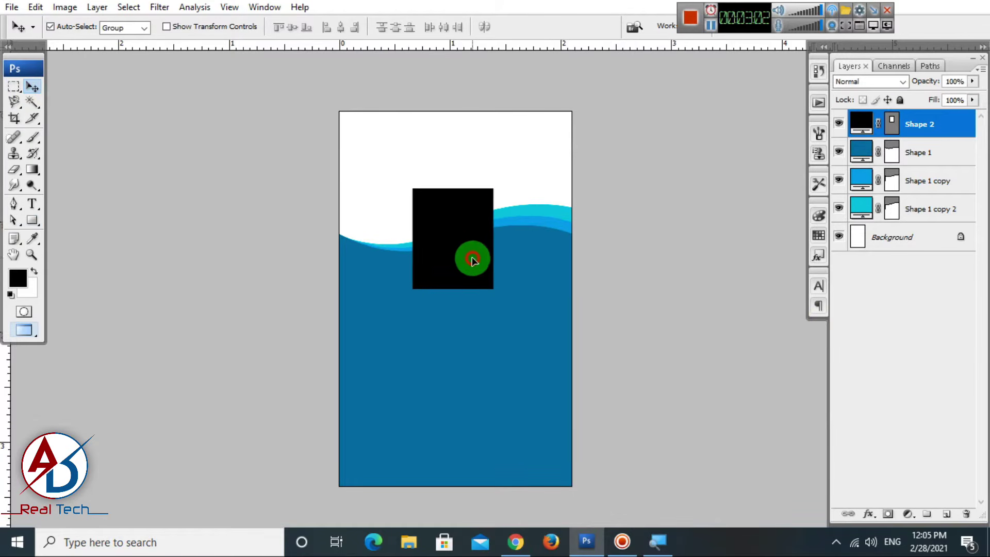
key("ctrl+t")
left_click_drag(492, 189, 492, 189)
double_click(475, 212)
scroll(449, 300, "down", 3)
scroll(449, 300, "up", 2)
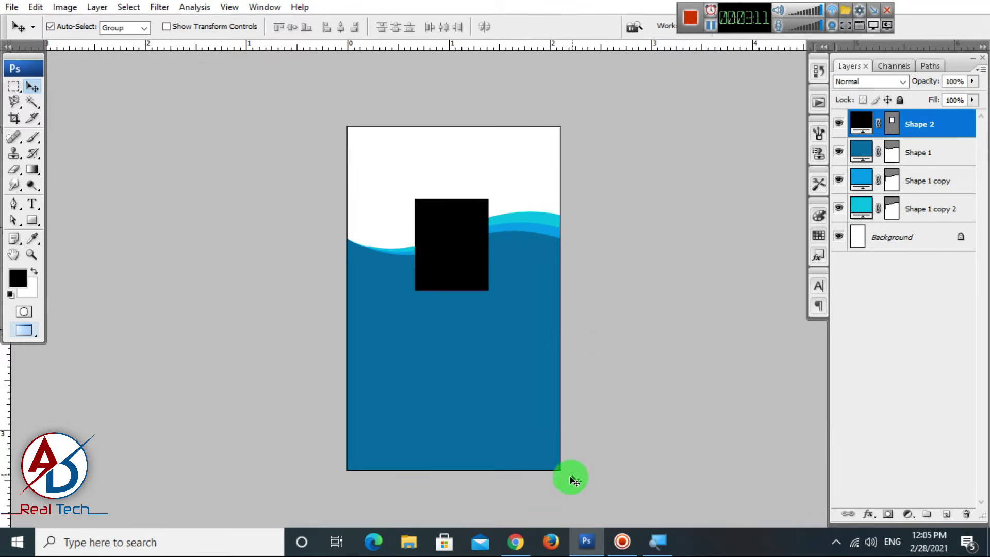
key("space")
mouse_move(619, 468)
left_mouse_down()
mouse_move(613, 445)
mouse_move(612, 454)
left_mouse_up()
left_click(470, 259)
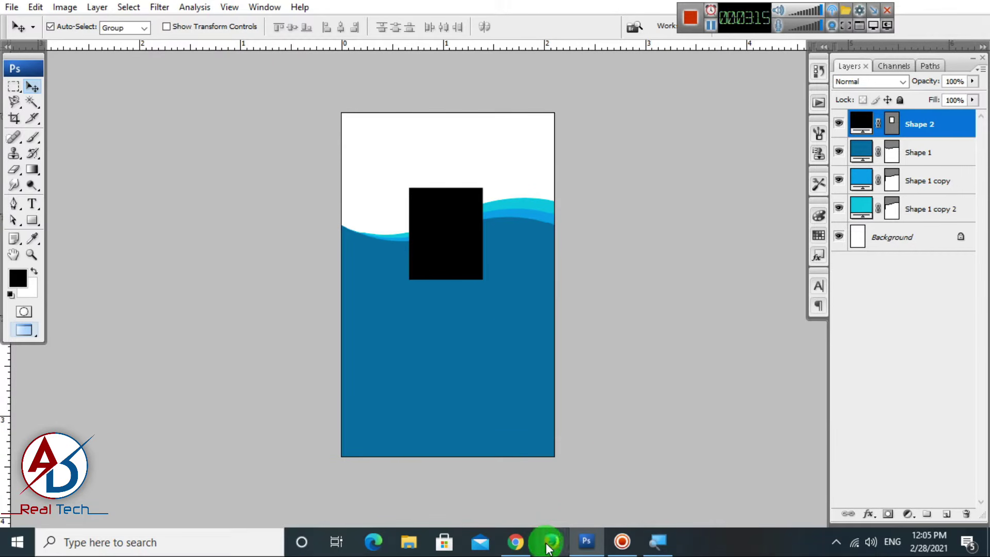
scroll(575, 380, "up", 2)
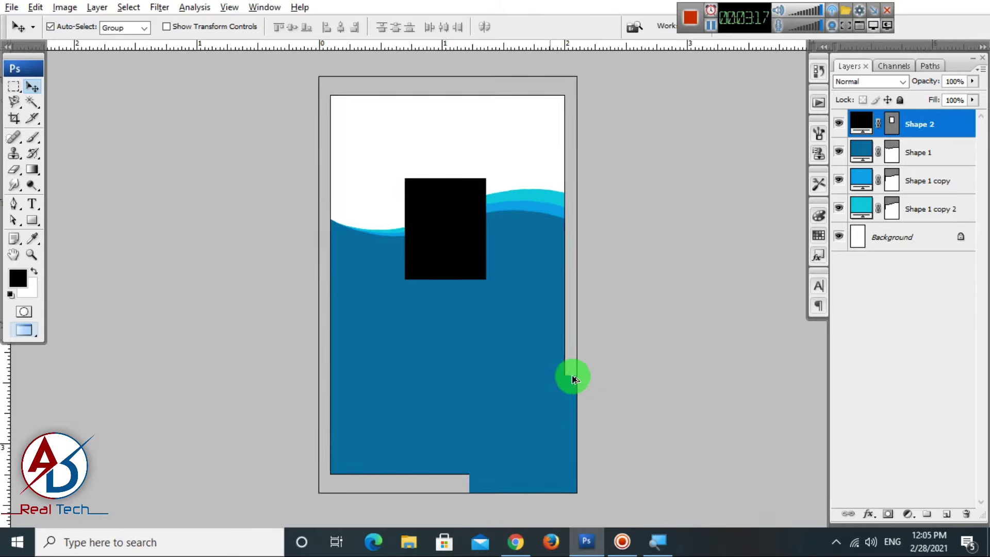
scroll(574, 381, "down", 2)
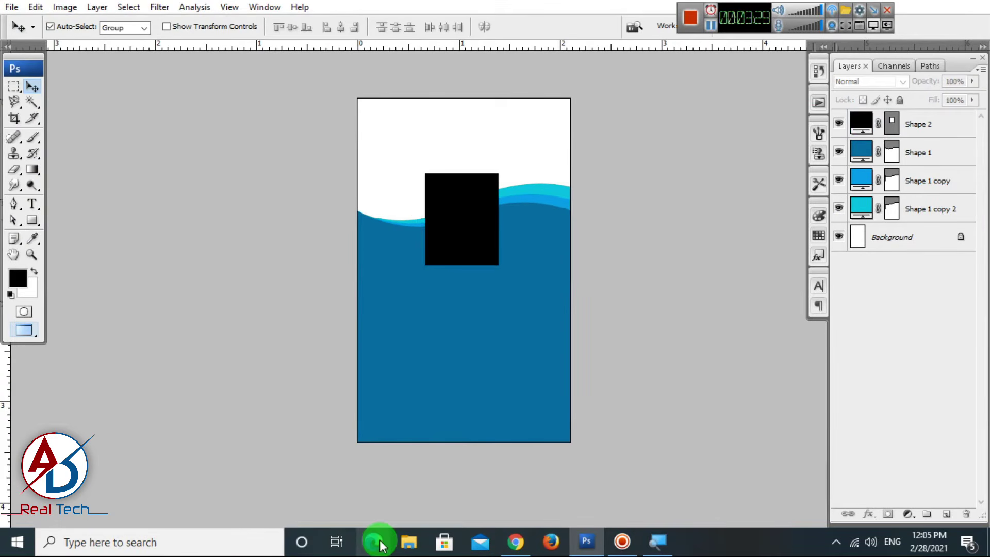
Switch to File Explorer and open the Photoshop pic folder on New Volume (E:).
left_click(414, 542)
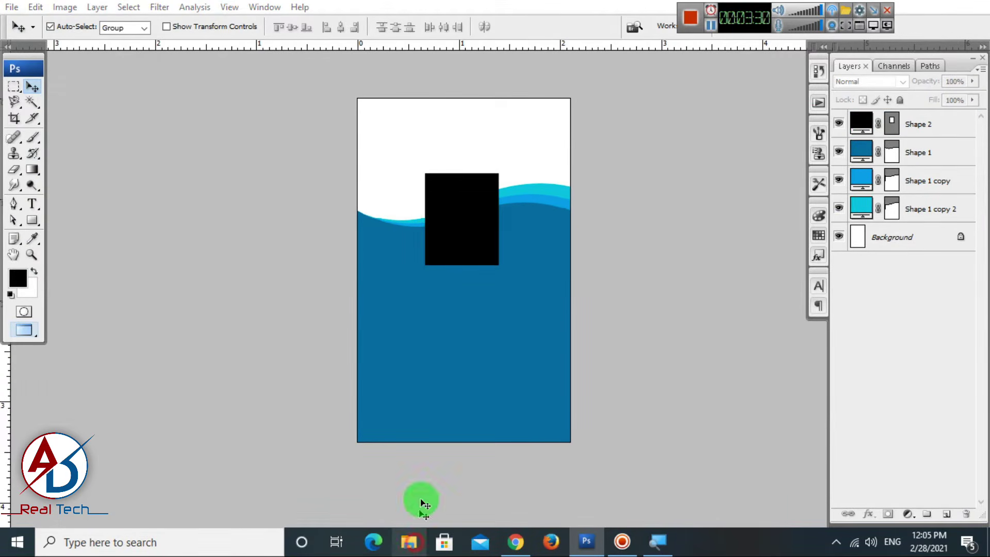
left_click(103, 442)
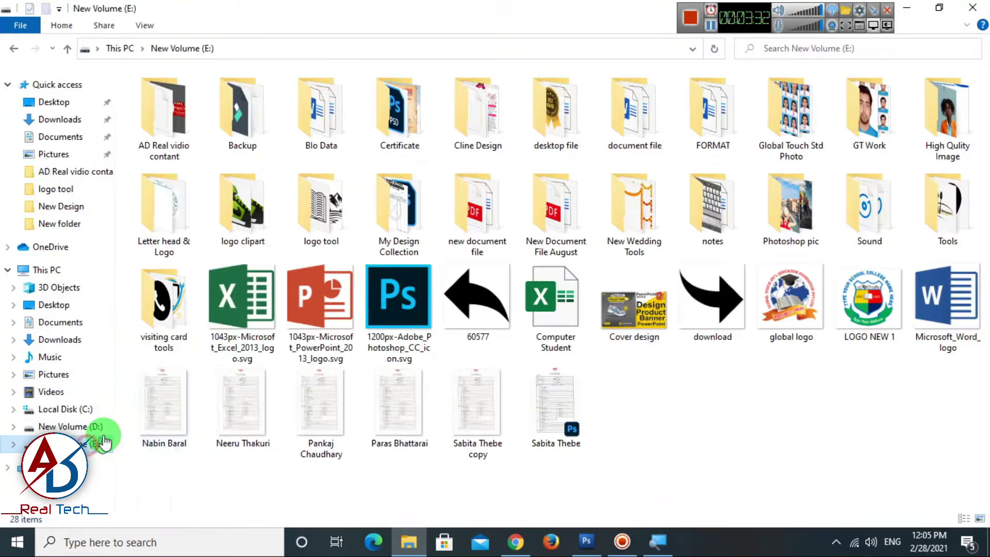
left_click(783, 439)
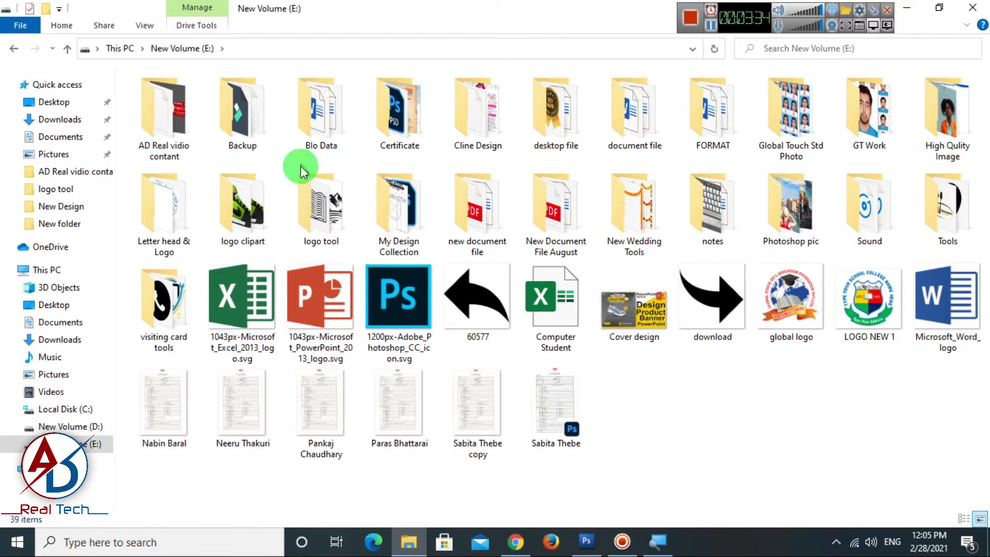
double_click(808, 223)
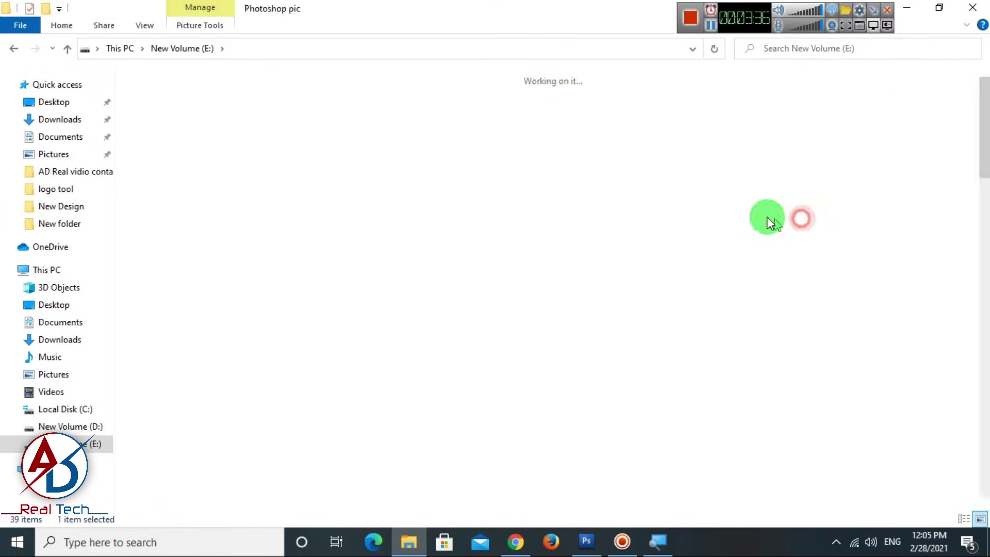
Open the portrait of the woman in a grey suit and maroon tie from the PHOTOSHOP subfolder in Photoshop.
double_click(601, 117)
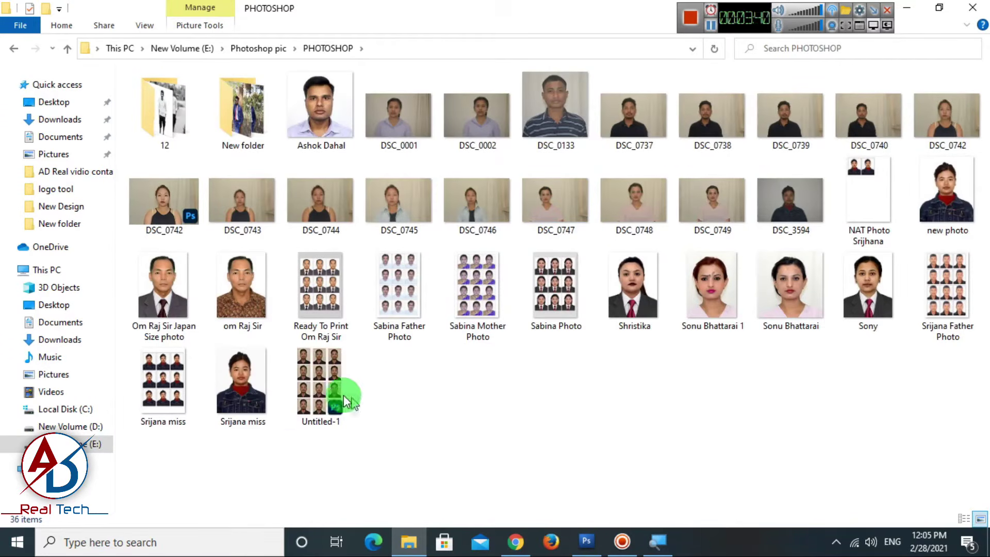
left_click(326, 109)
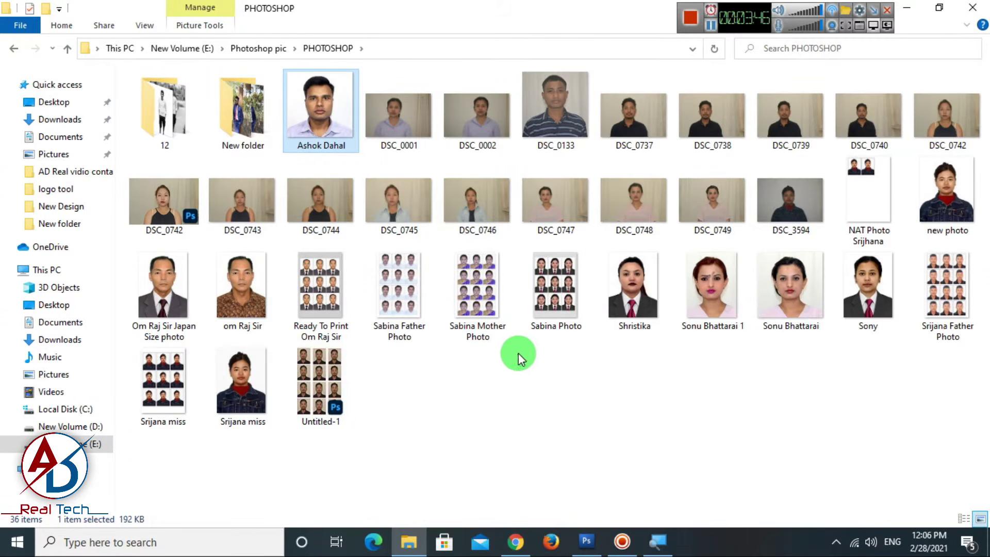
mouse_move(320, 115)
left_mouse_down()
mouse_move(405, 174)
mouse_move(325, 128)
left_mouse_up()
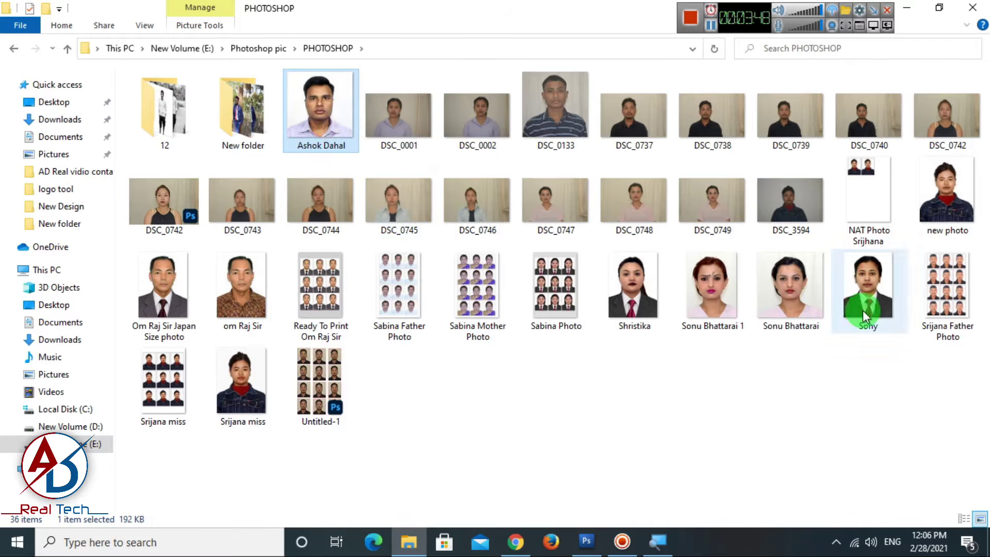
left_click_drag(864, 315, 453, 258)
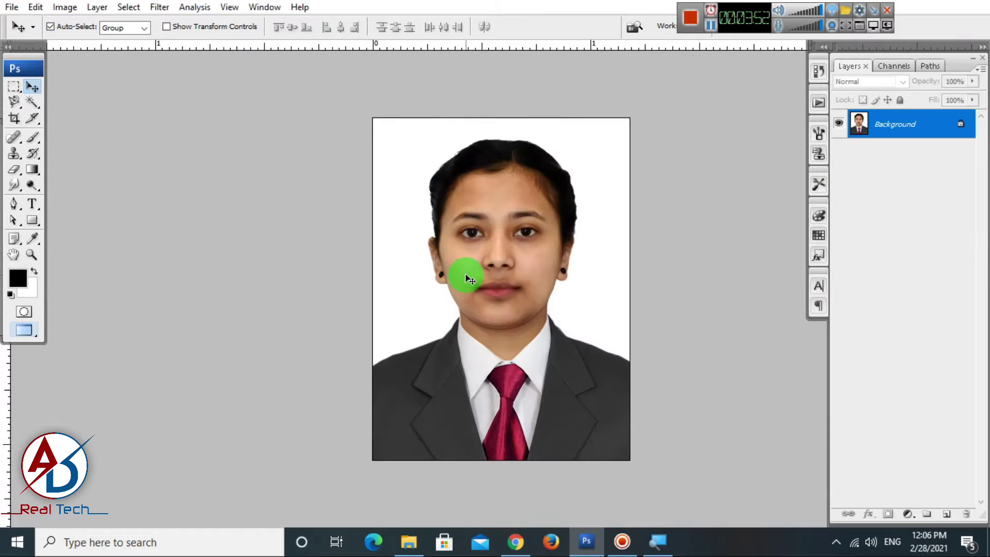
left_click(35, 6)
left_click(65, 108)
key("ctrl+Tab")
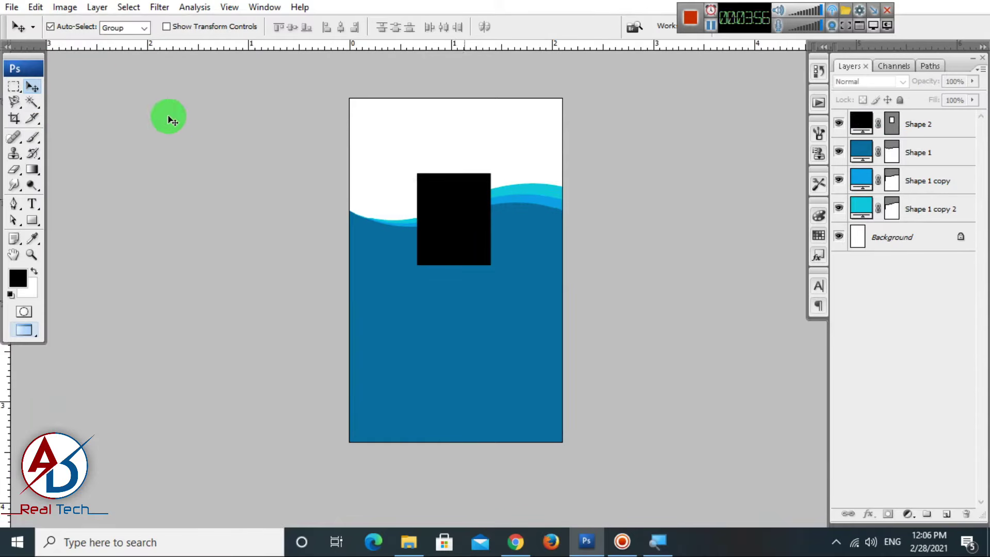
left_click(36, 7)
left_click(55, 131)
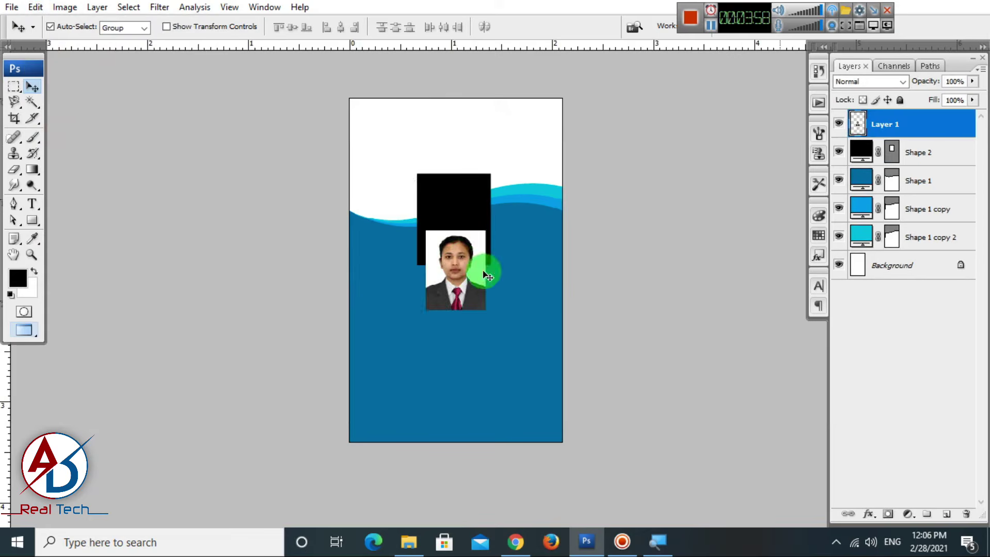
key("ctrl+t")
left_click_drag(486, 191, 483, 313)
key("Return")
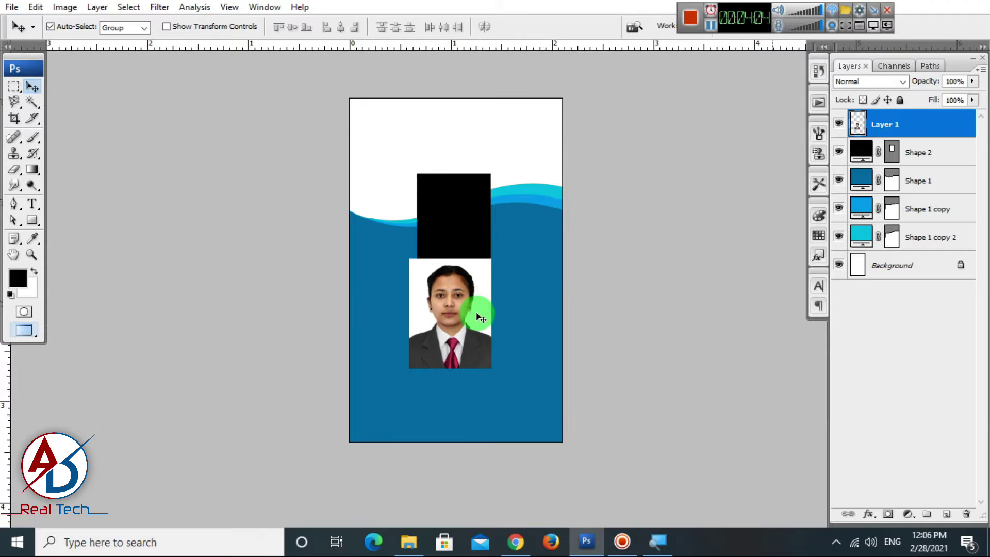
key("Delete")
key("ctrl+Tab")
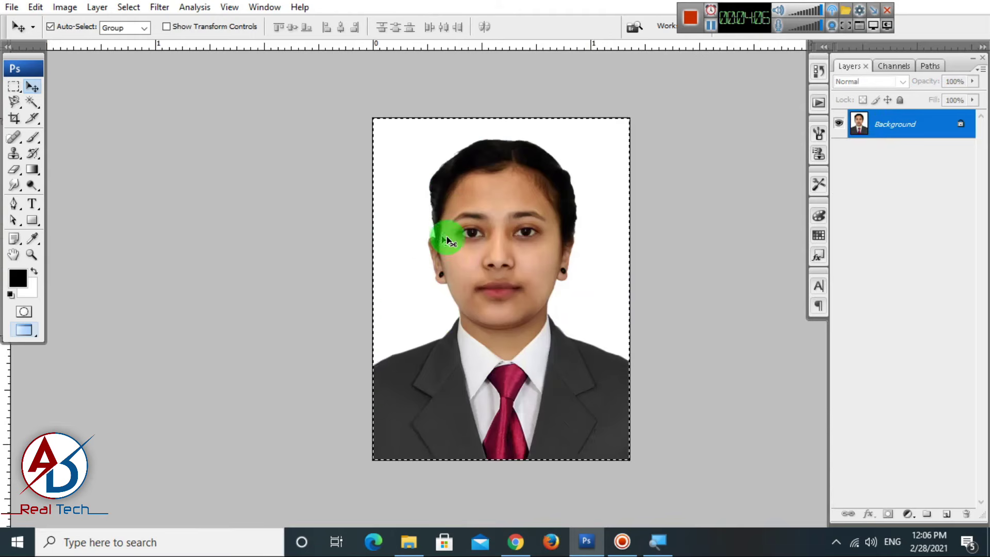
key("ctrl+d")
Select the portrait's white backdrop with the Magic Wand and cover it with a bright blue (#05aaff) Solid Color fill layer.
left_click(32, 101)
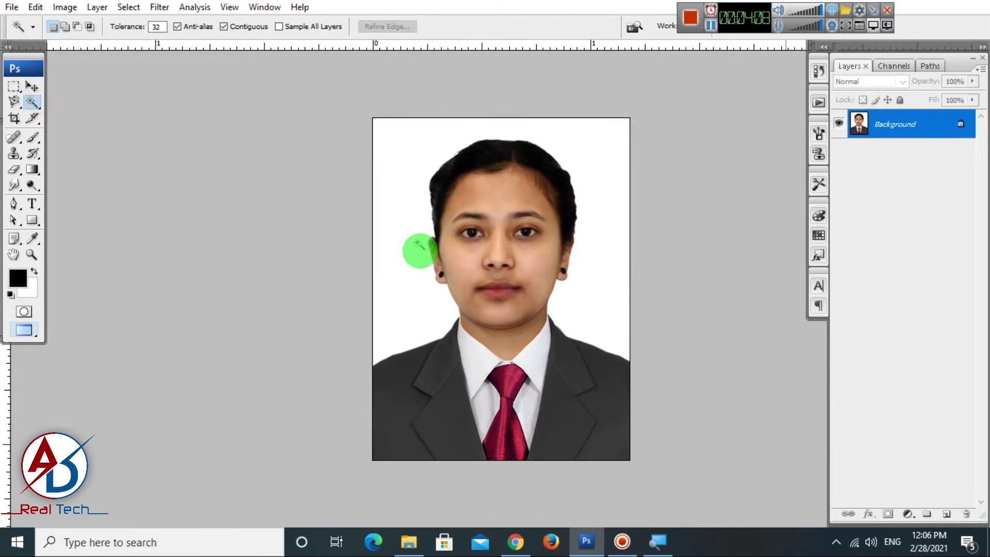
left_click(415, 289)
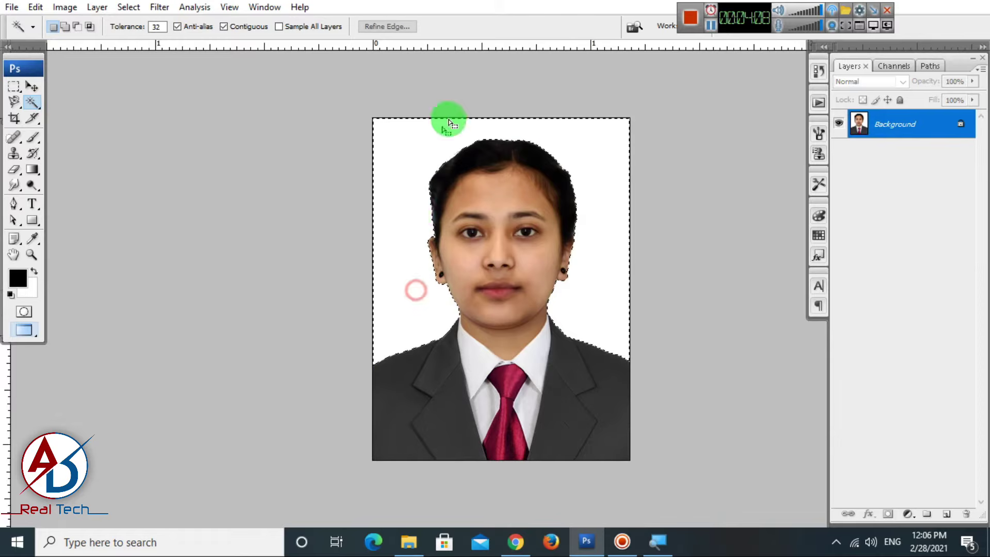
left_click(907, 514)
left_click(882, 240)
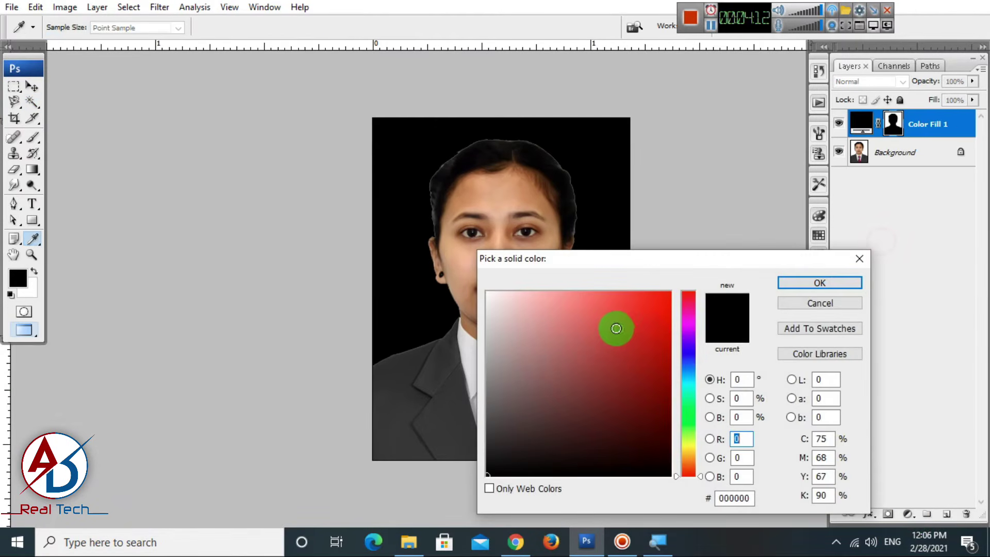
left_click_drag(685, 369, 685, 372)
left_click(668, 292)
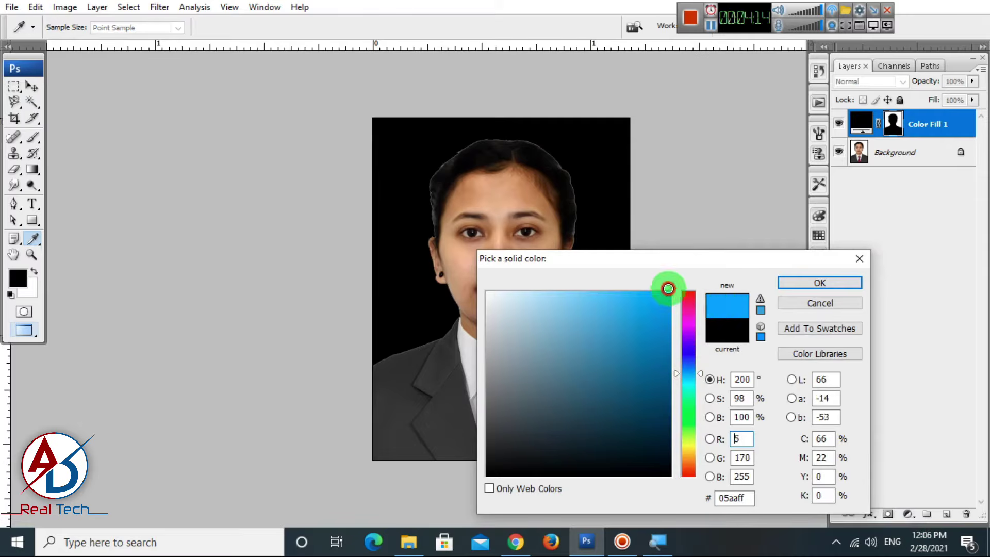
left_click(813, 285)
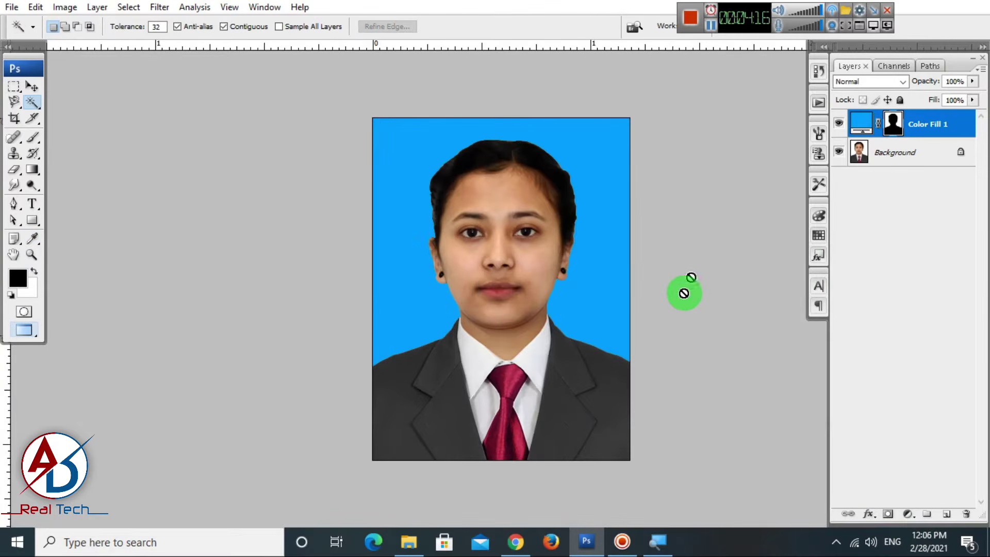
Show the card and portrait as floating windows side by side and merge the blue fill layer with the portrait's Background.
key("f")
key("f")
left_click_drag(206, 81, 474, 127)
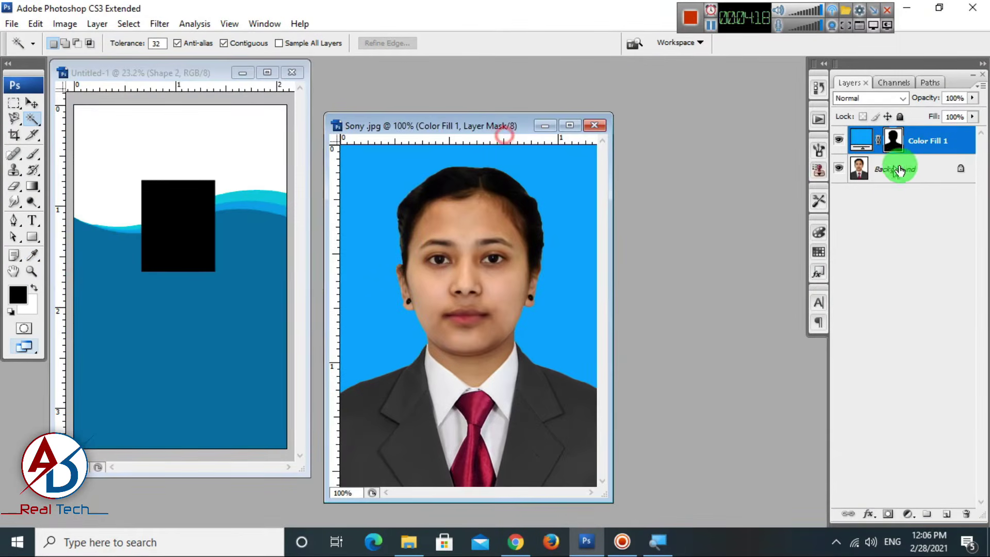
left_click(950, 179, "shift")
key("ctrl+e")
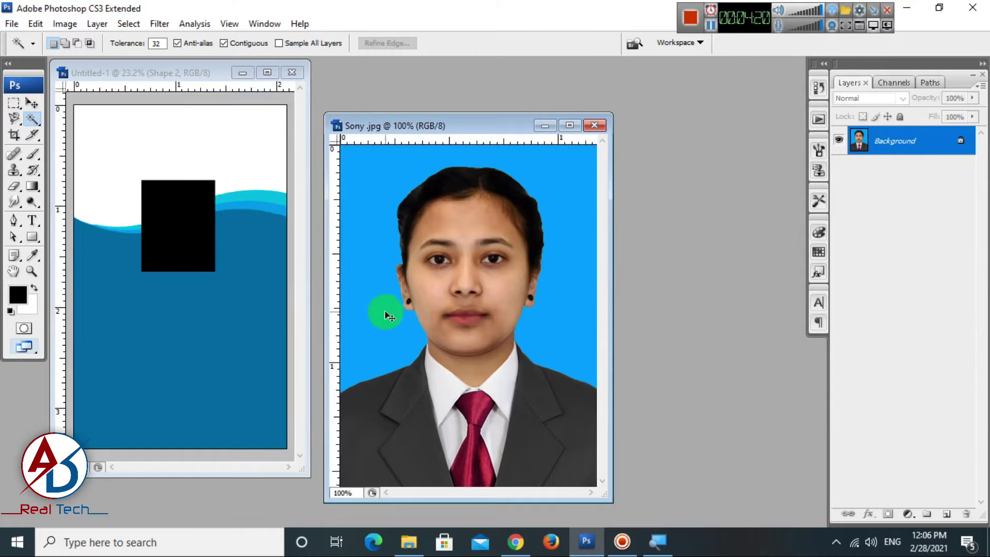
Copy the whole blue-backed portrait into the card as a new layer and move it over the black rectangle.
key("ctrl+a")
left_click(153, 213)
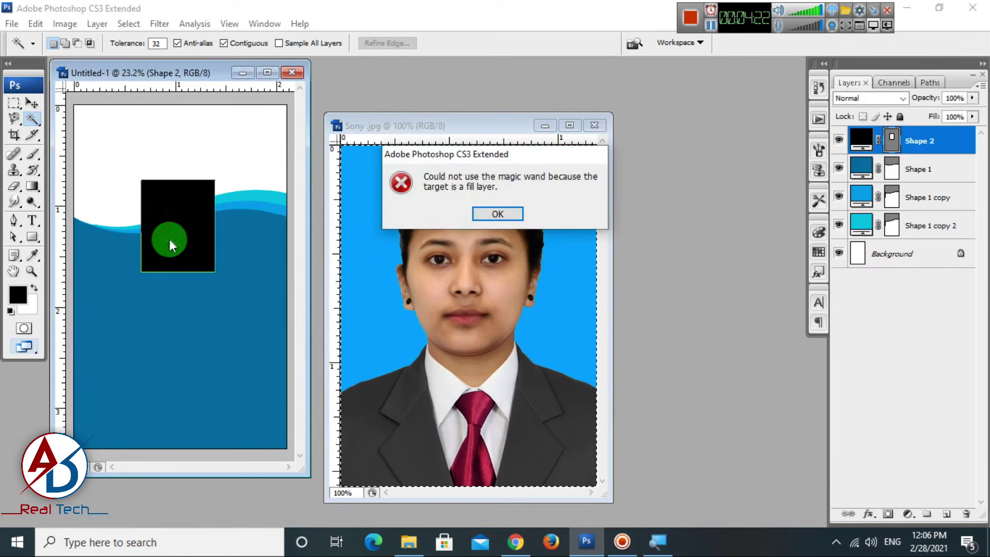
left_click(498, 215)
left_click(32, 103)
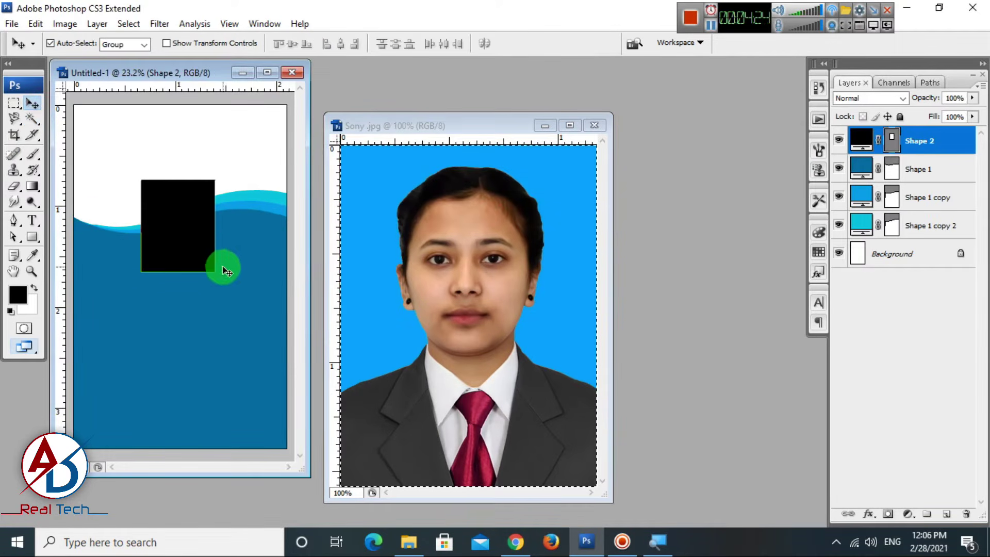
key("ctrl+v")
left_click(275, 77)
left_click_drag(432, 306, 436, 264)
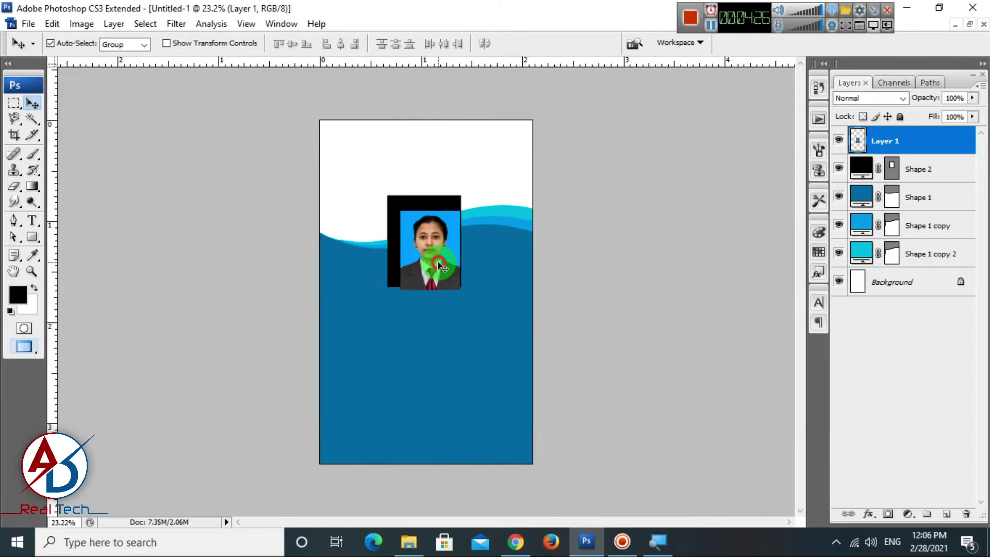
Scale the pasted portrait proportionally to about 163% and position it so it fully covers the black rectangle.
key("ctrl+t")
left_click_drag(460, 210, 483, 187)
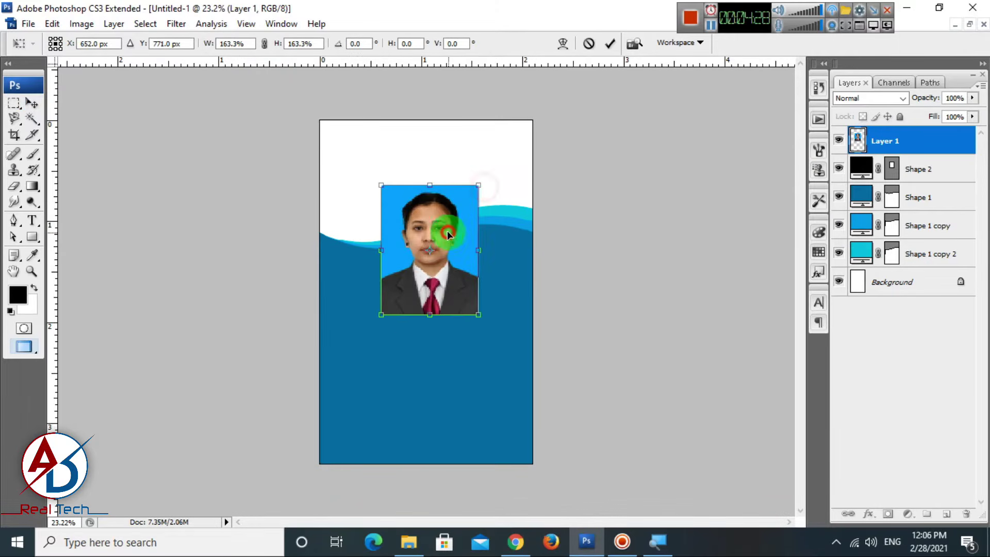
left_click_drag(447, 230, 442, 228)
key("Return")
Clip the portrait layer to the Shape 2 rectangle with a clipping mask and shift the photo slightly down.
right_click(939, 135)
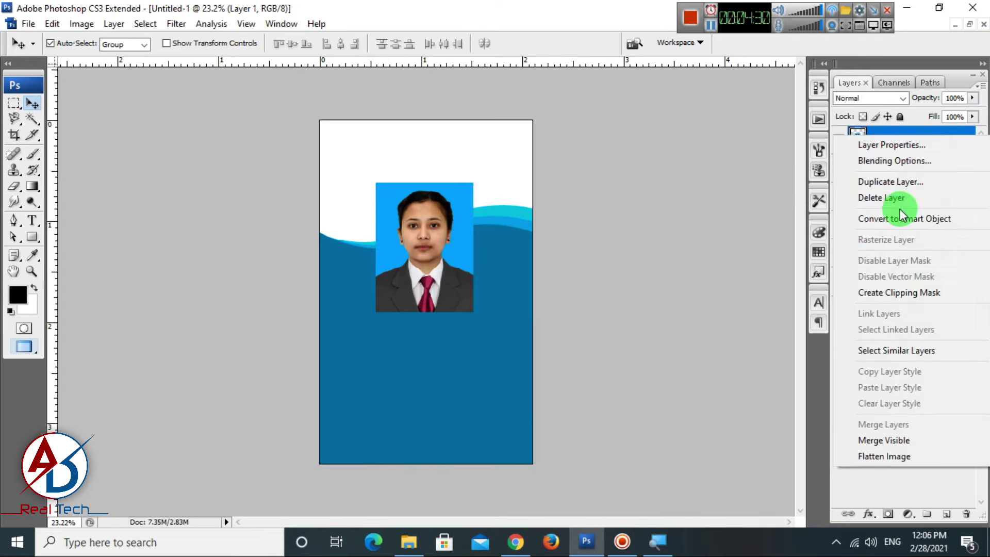
left_click(891, 299)
left_click_drag(422, 266, 422, 276)
Shrink the clipped portrait so the head, shoulders and tie fit within the rectangle while still filling it.
scroll(462, 312, "up", 3)
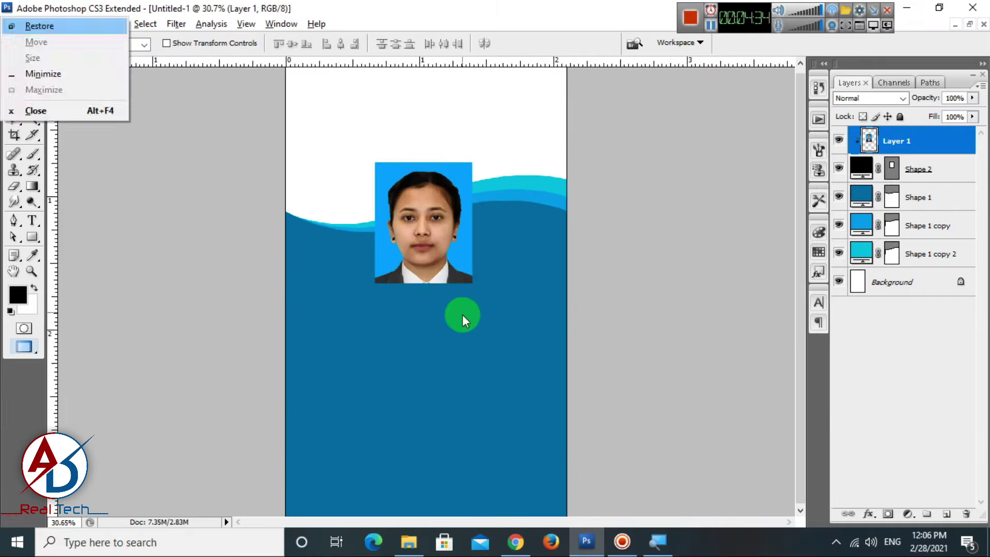
key("ctrl+t")
left_click_drag(488, 336, 446, 283)
left_click_drag(365, 313, 375, 304)
double_click(437, 273)
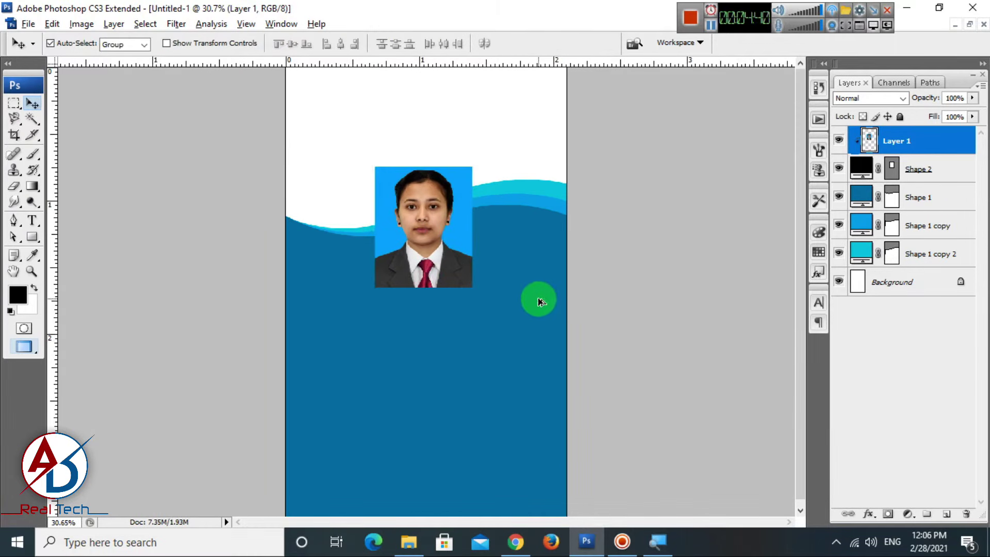
Merge the clipped portrait layer and the Shape 2 rectangle into a single layer.
scroll(462, 249, "down", 1)
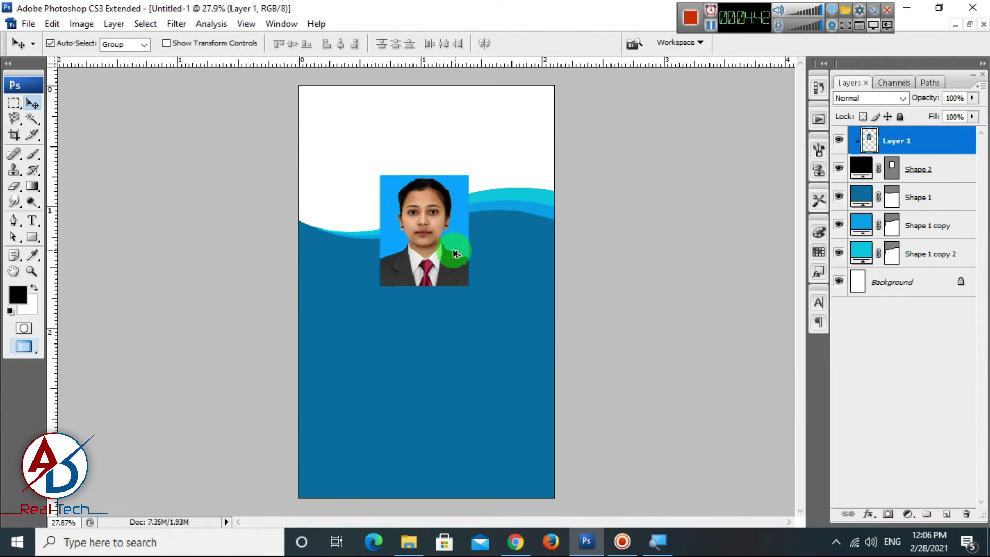
left_click(951, 161, "shift")
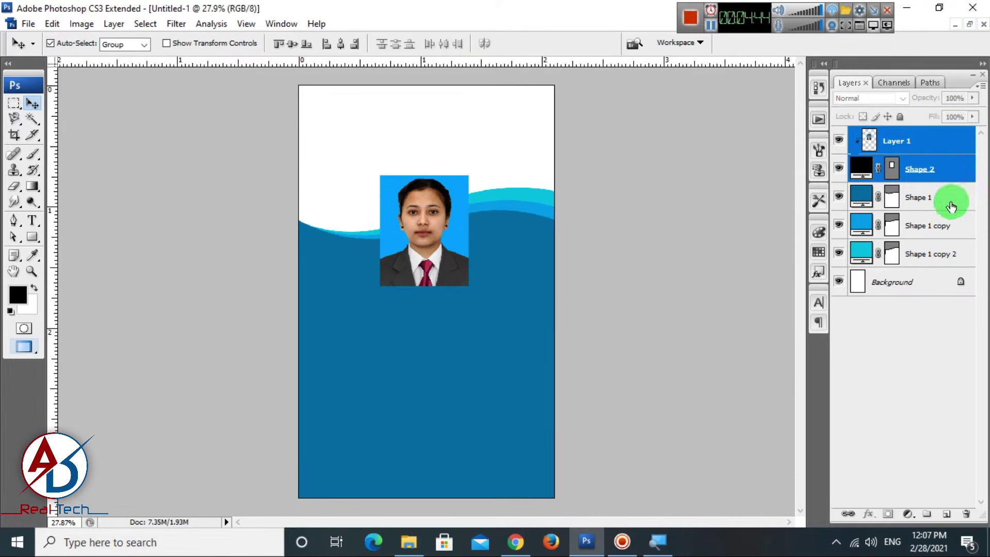
right_click(951, 166)
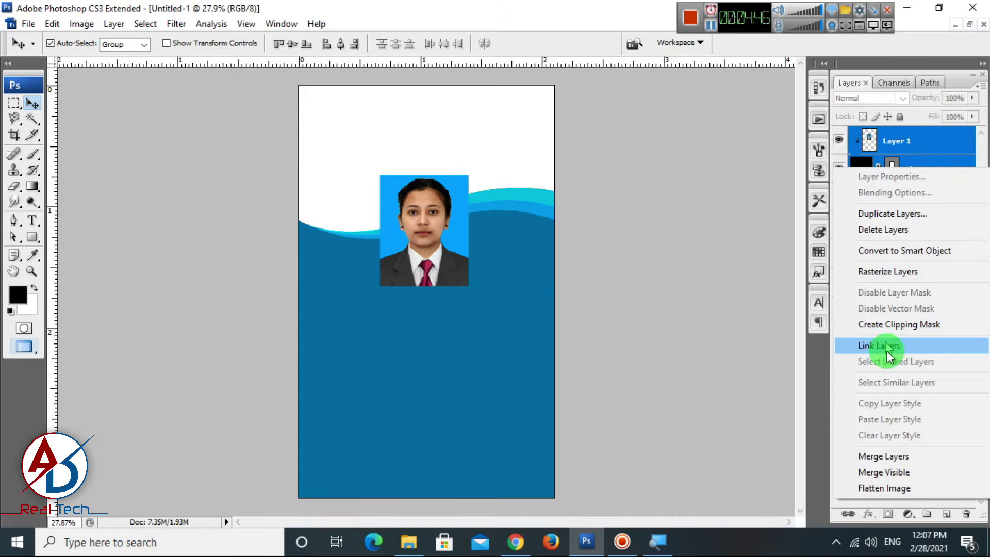
left_click(884, 456)
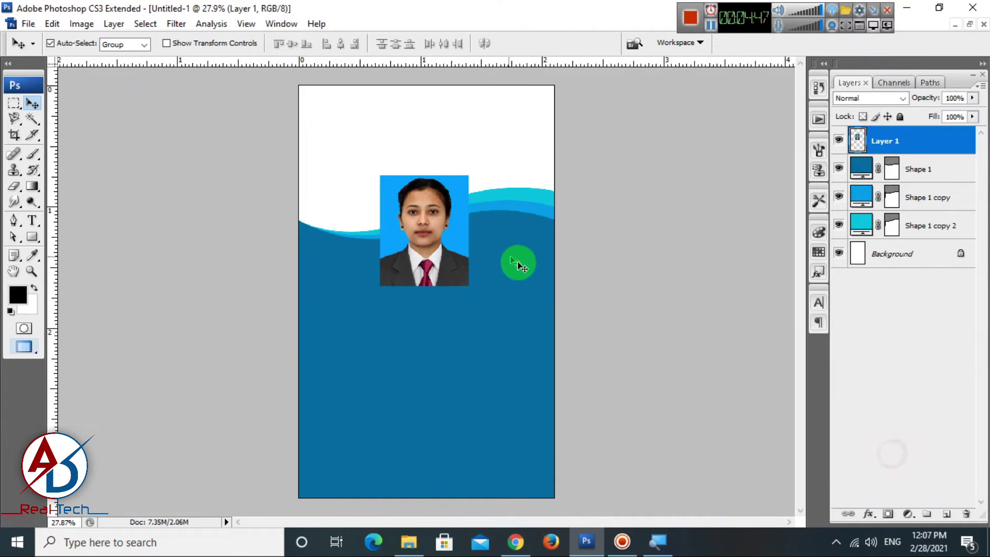
Add a Stroke effect to the merged portrait layer and set the stroke colour to white (#ffffff).
left_click(867, 516)
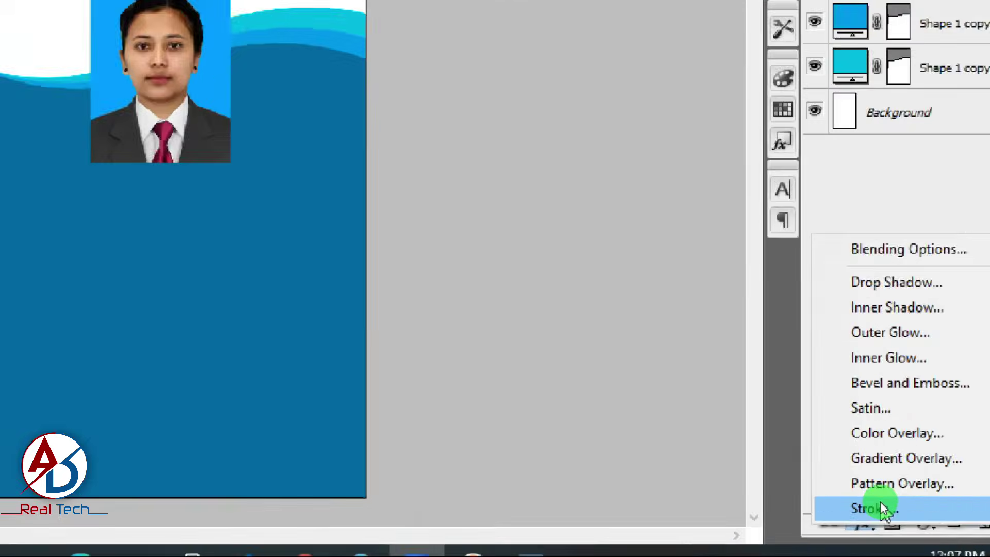
left_click(880, 502)
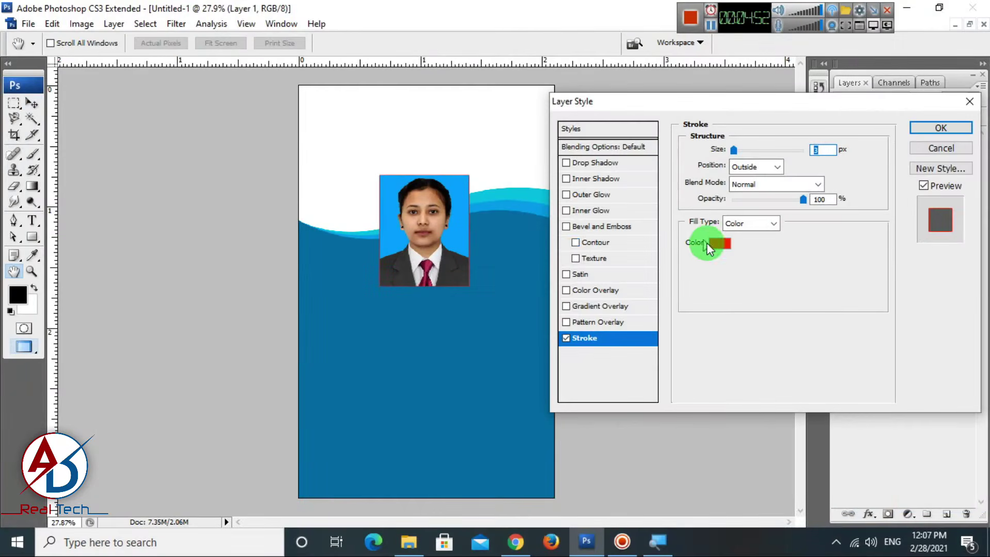
left_click(718, 244)
left_click(488, 293)
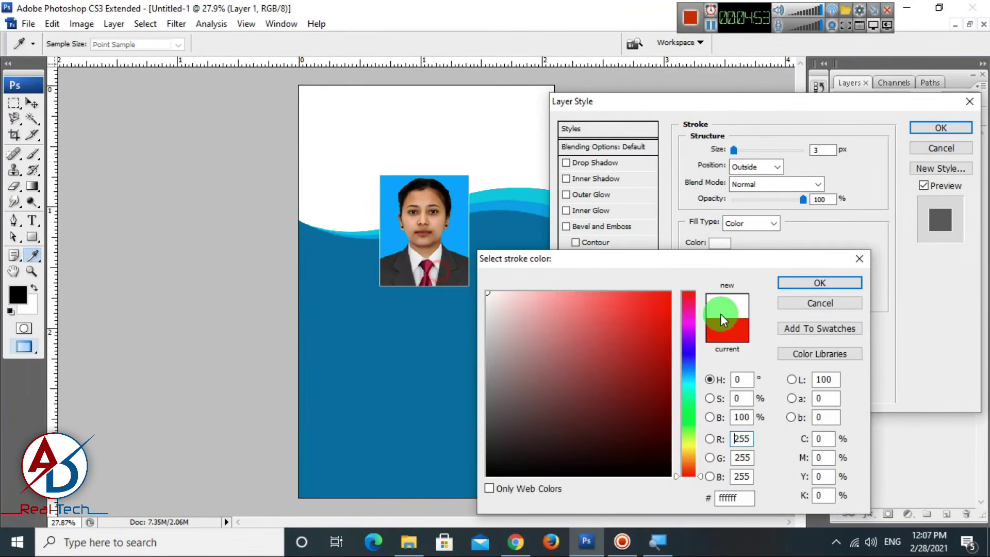
left_click(812, 284)
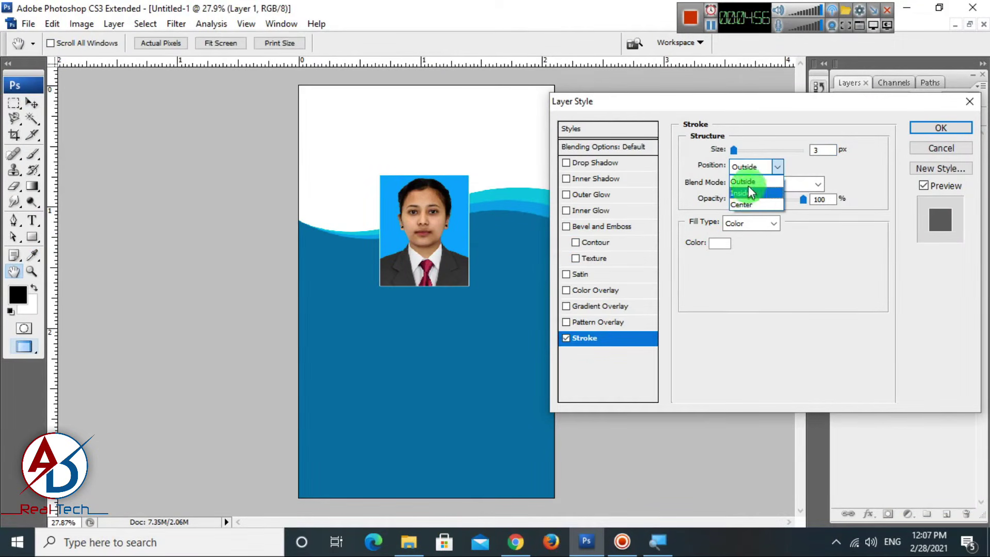
Set the portrait's stroke position to Outside and its size to 6 px, and apply the layer style.
left_click(748, 184)
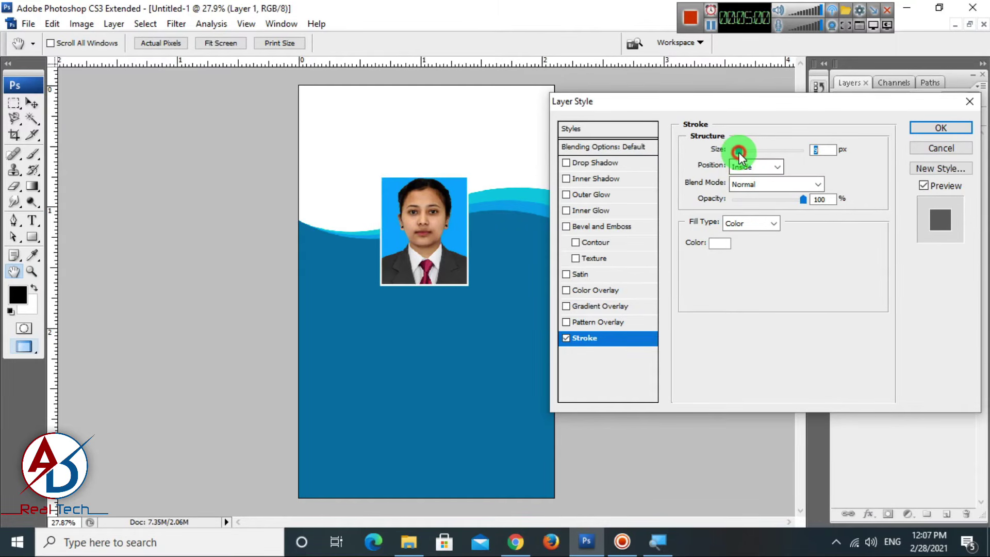
left_click(745, 167)
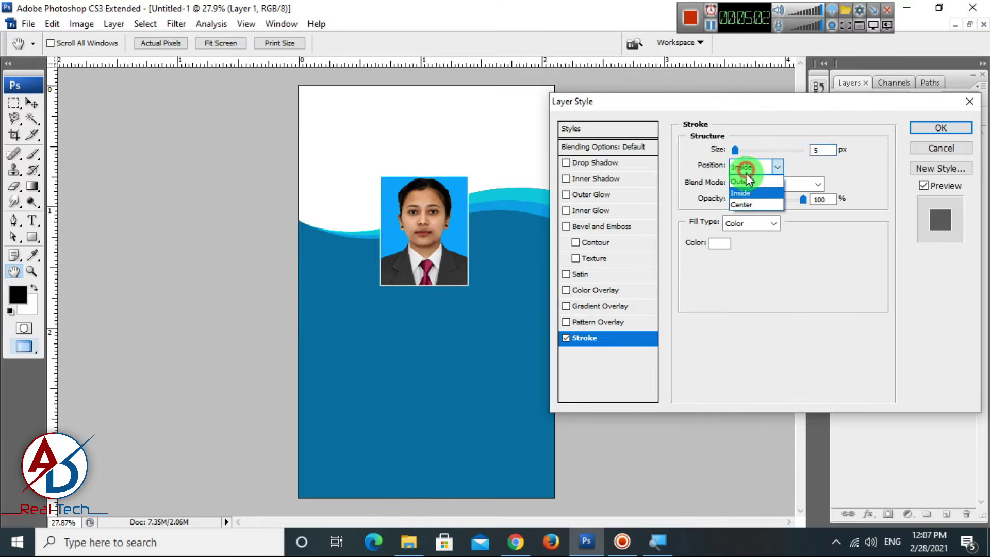
left_click(746, 181)
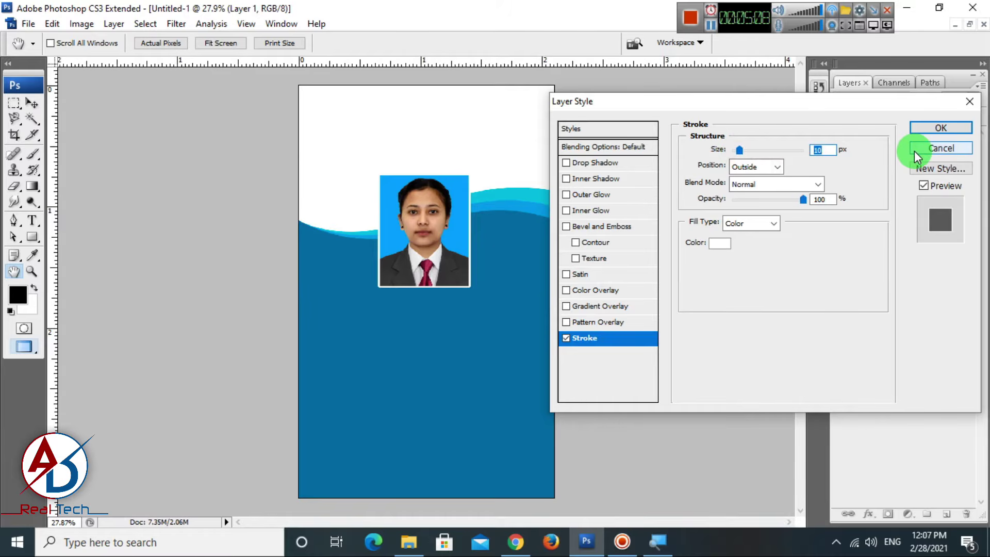
type("5")
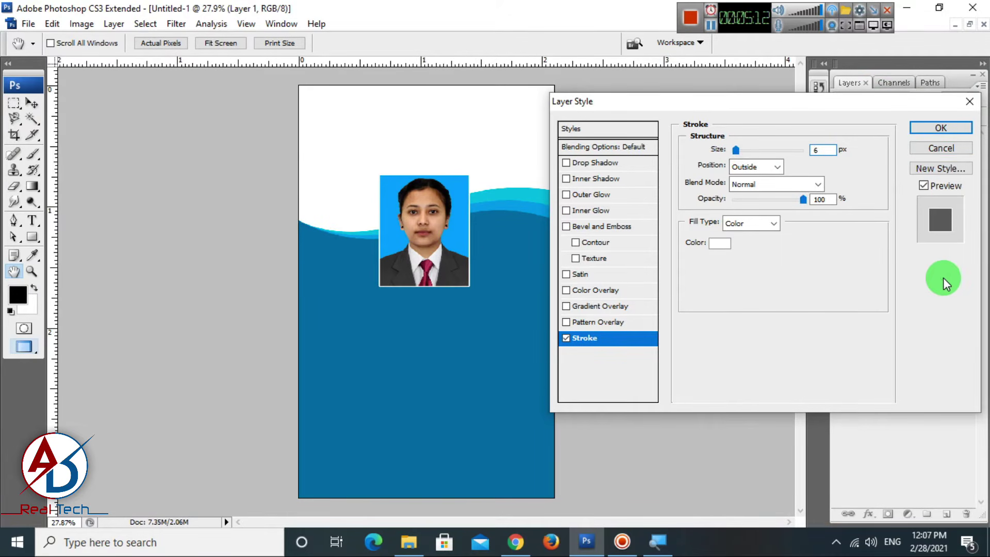
left_click(941, 127)
key("v")
scroll(406, 271, "up", 5)
key("alt+space")
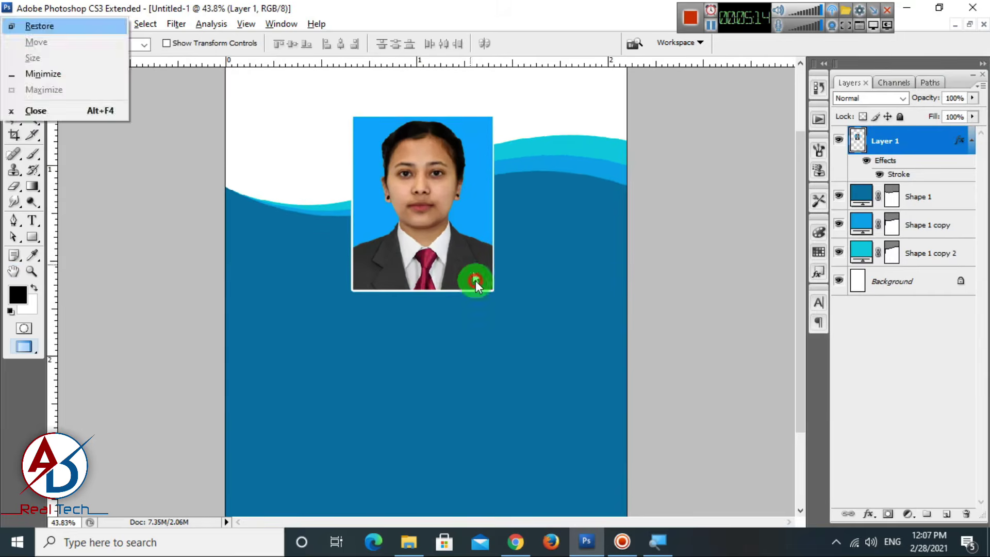
Open the image file "global logo" from New Volume (E:) in Photoshop.
left_click_drag(475, 283, 475, 361)
scroll(472, 352, "up", 3)
scroll(472, 356, "down", 2)
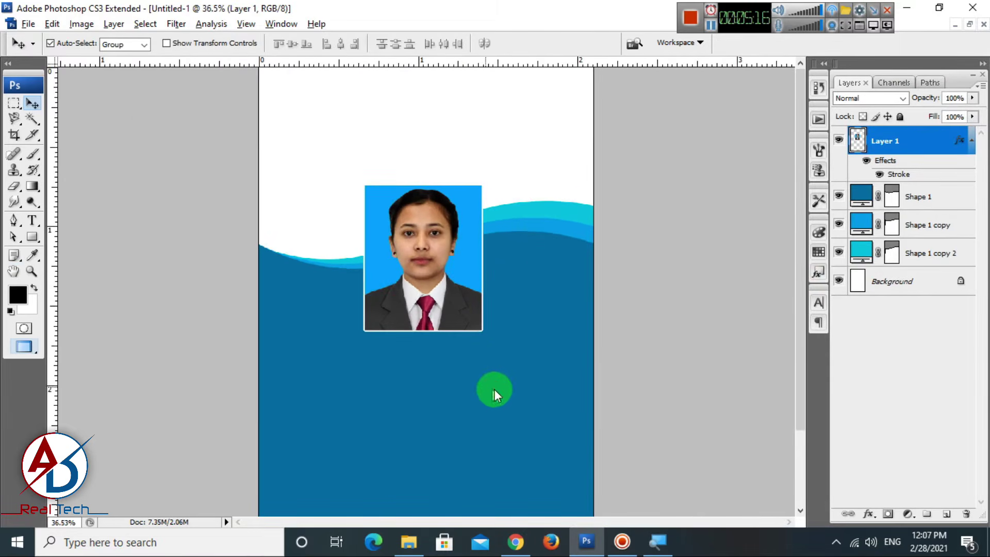
scroll(490, 318, "down", 2)
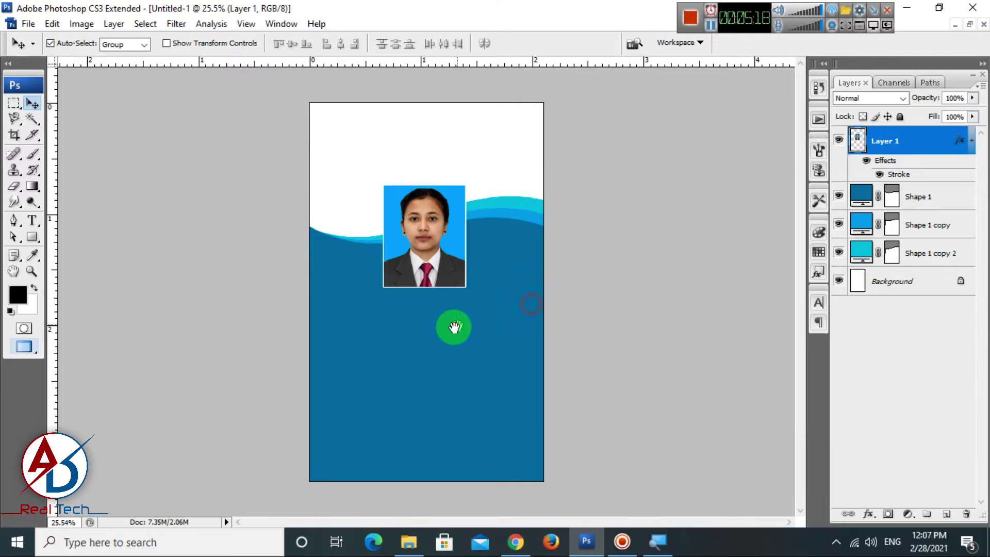
left_click(403, 548)
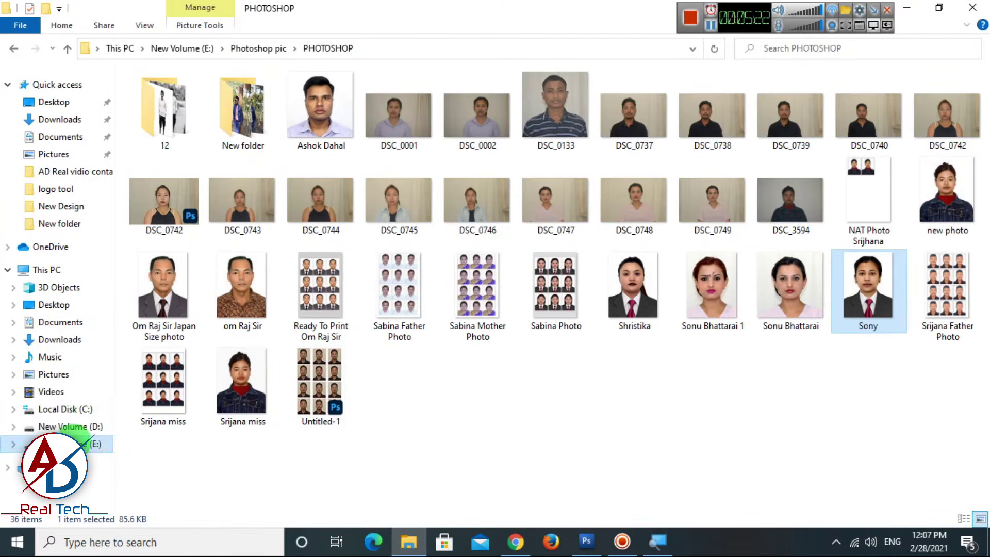
left_click(77, 427)
left_click(81, 442)
left_click(696, 423)
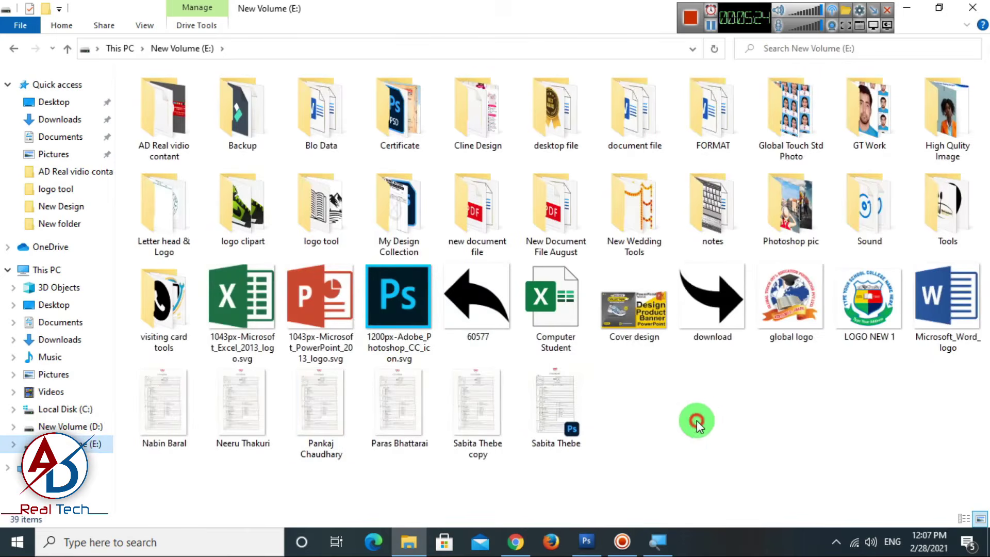
left_click_drag(798, 315, 443, 322)
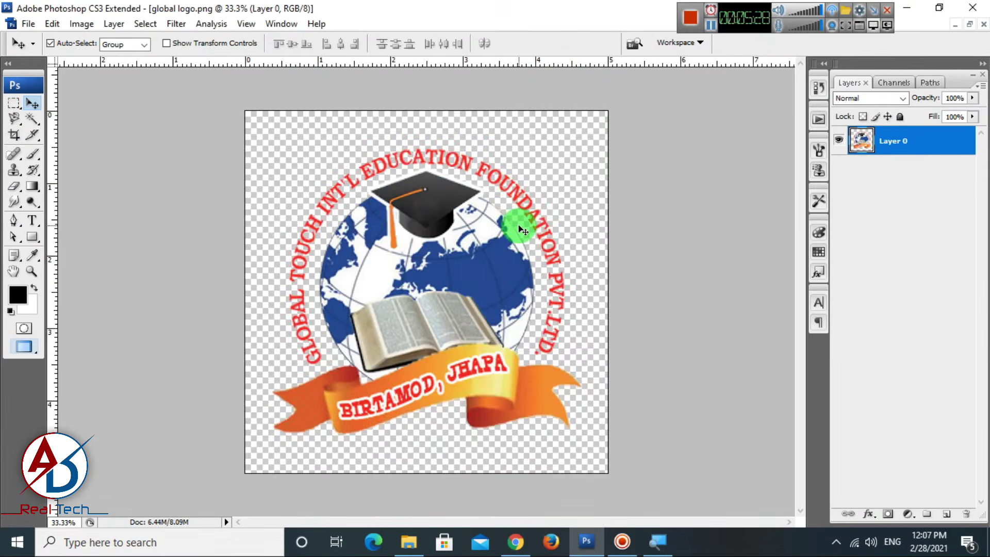
Copy the entire globe logo image and paste it into the ID card document.
key("ctrl+a")
key("ctrl+c")
key("ctrl+Tab")
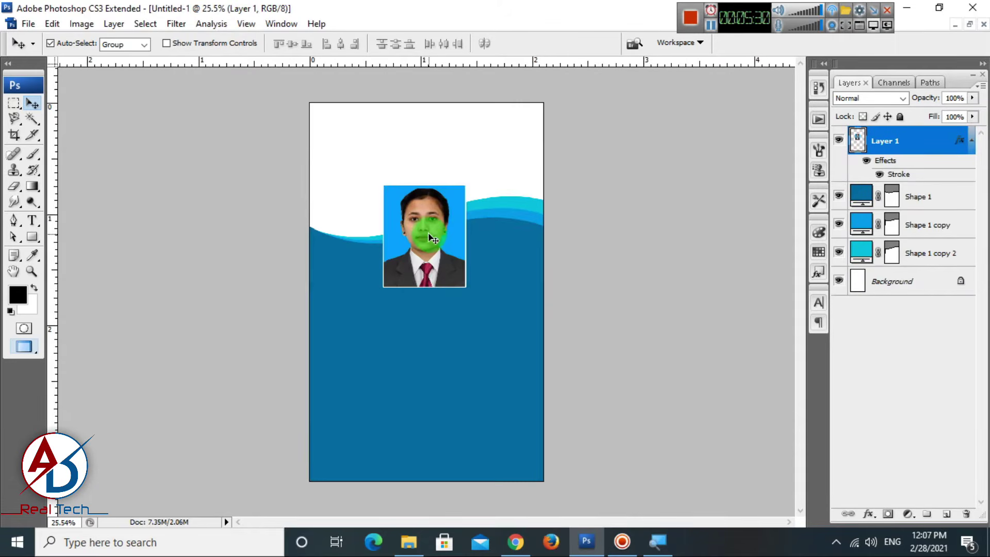
key("ctrl+v")
Scale the pasted logo to 16.6% and place it at the top middle of the card, above the portrait.
key("ctrl+t")
left_click_drag(550, 182, 407, 156)
key("ctrl+z")
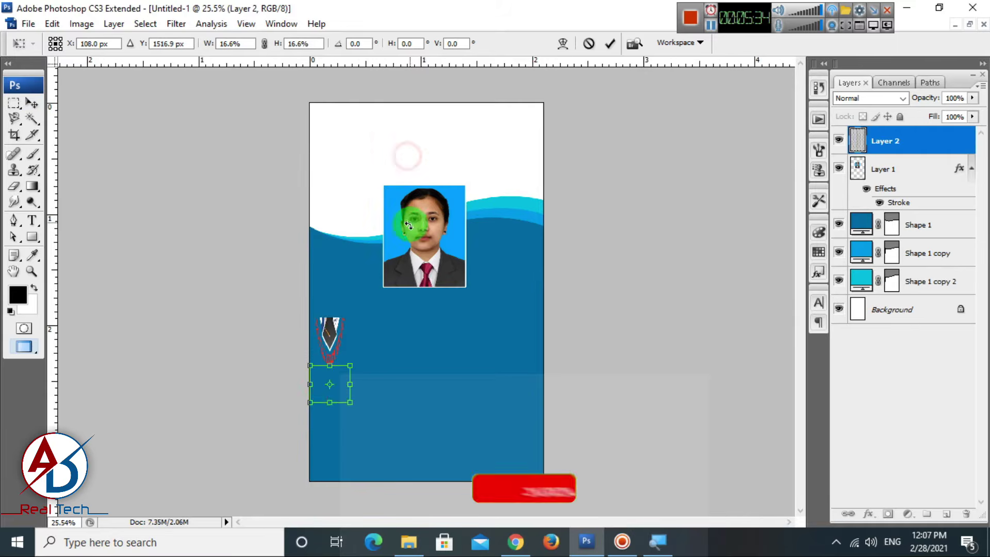
left_click_drag(341, 396, 534, 316)
scroll(423, 160, "up", 3)
left_click_drag(392, 166, 446, 124)
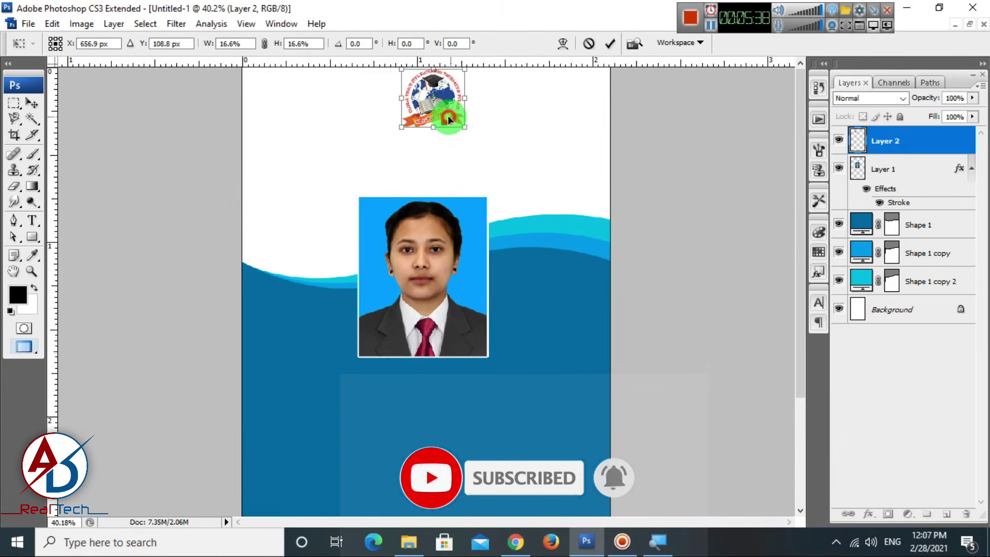
key("Return")
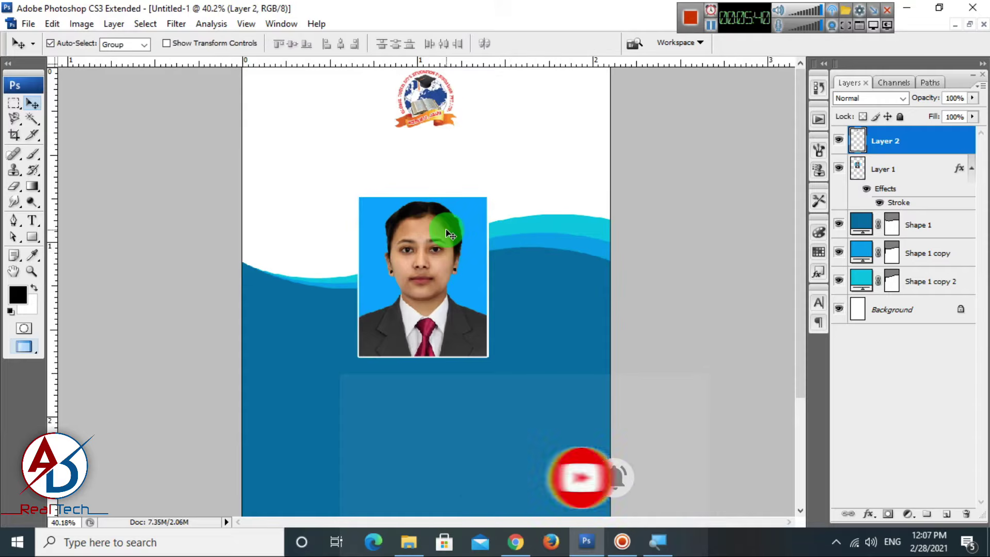
Centre the logo and the portrait horizontally on the card canvas, and clear the selection.
key("f")
left_click_drag(504, 207, 497, 295)
left_click_drag(486, 160, 479, 160)
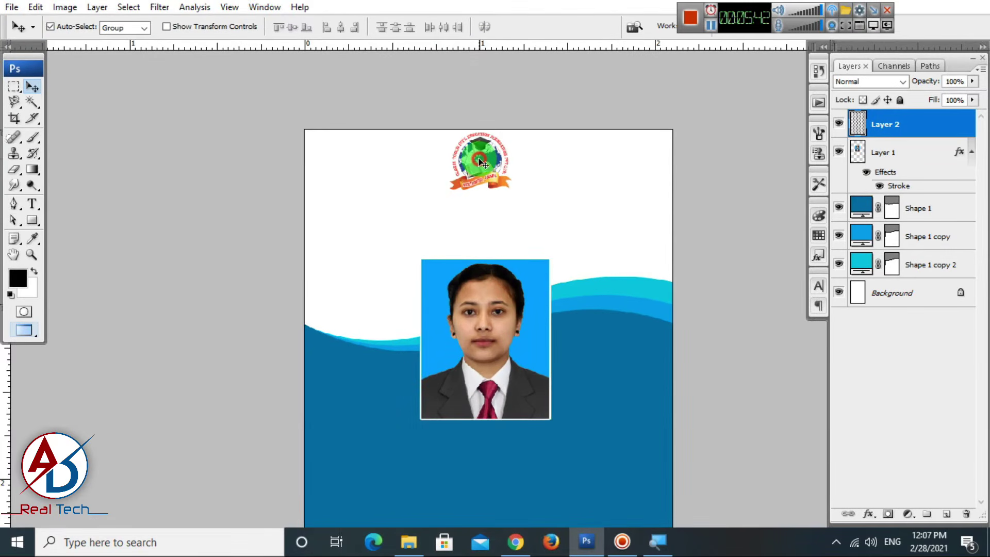
key("ctrl+a")
left_click(340, 26)
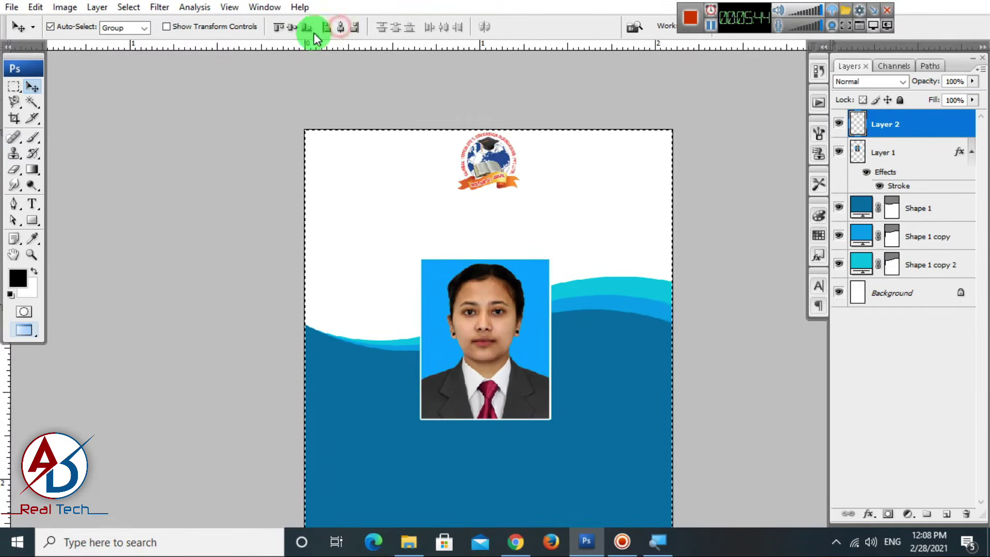
left_click(502, 291)
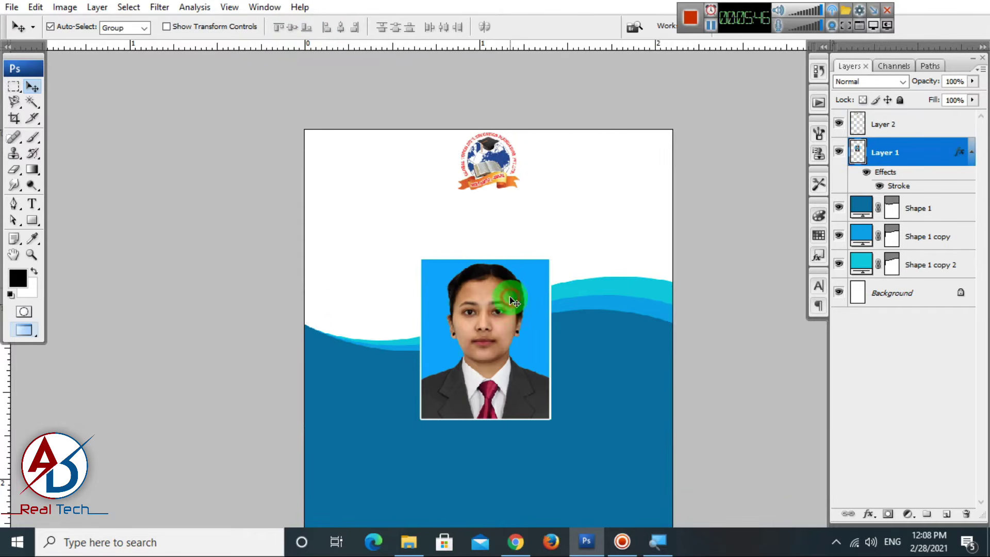
left_click(340, 26)
key("ctrl+d")
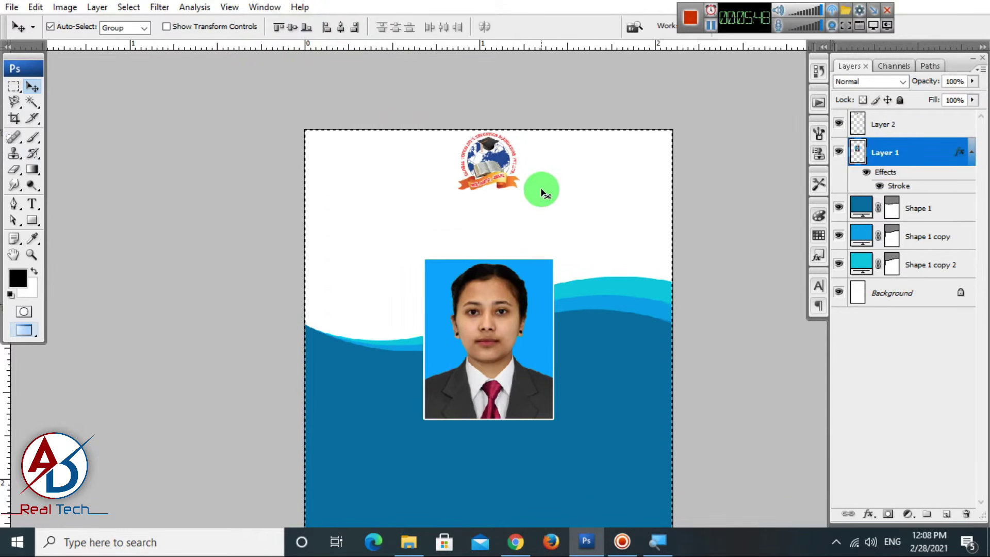
Move the logo slightly below the card's top edge and nudge the portrait straight down to leave more space between them.
left_click_drag(508, 172, 496, 170)
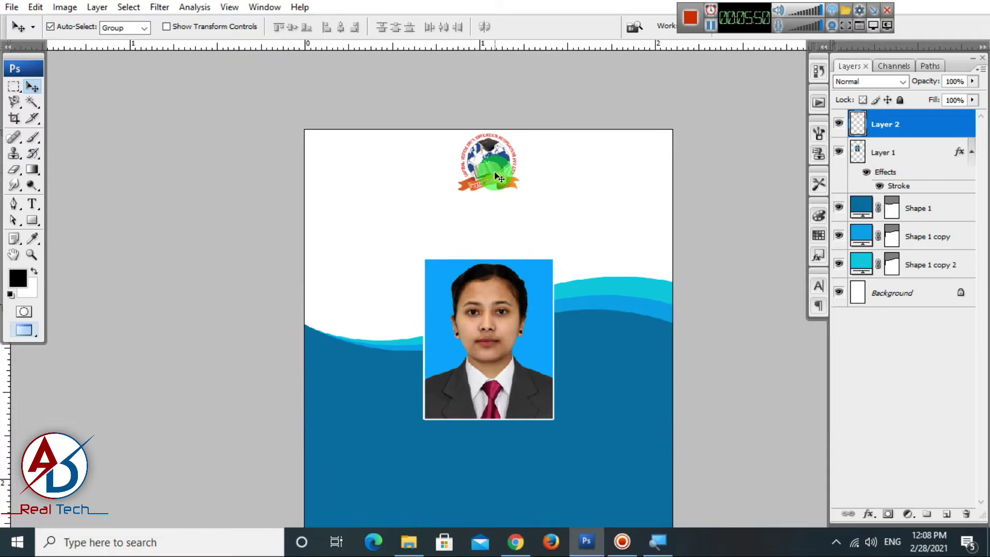
left_click(516, 334)
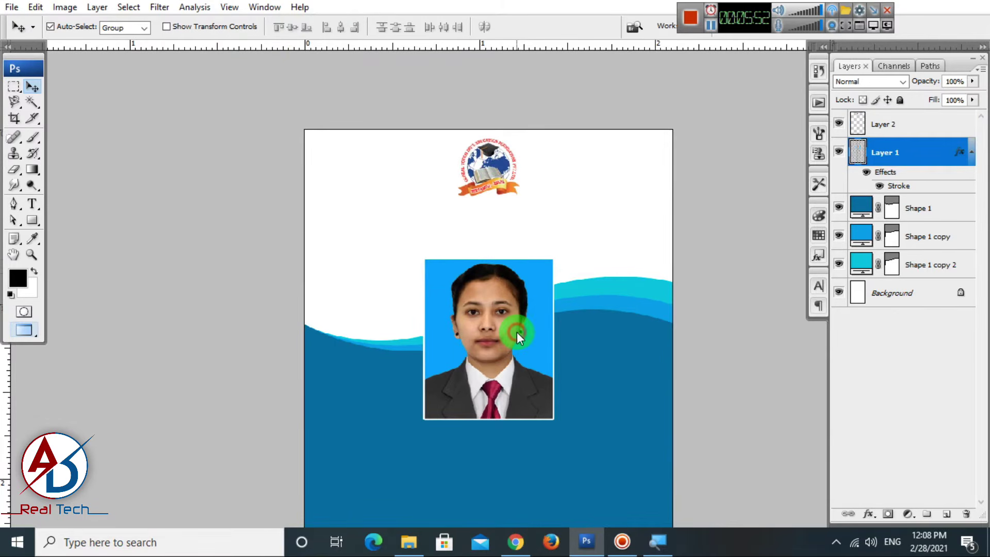
key("Down")
key("Down")
key("Down")
key("Down")
key("Down")
key("Down")
key("Down")
key("Down")
key("Down")
key("Down")
key("Down")
key("Down")
key("Down")
key("Down")
key("Down")
key("Down")
key("Down")
key("Down")
key("Down")
key("Down")
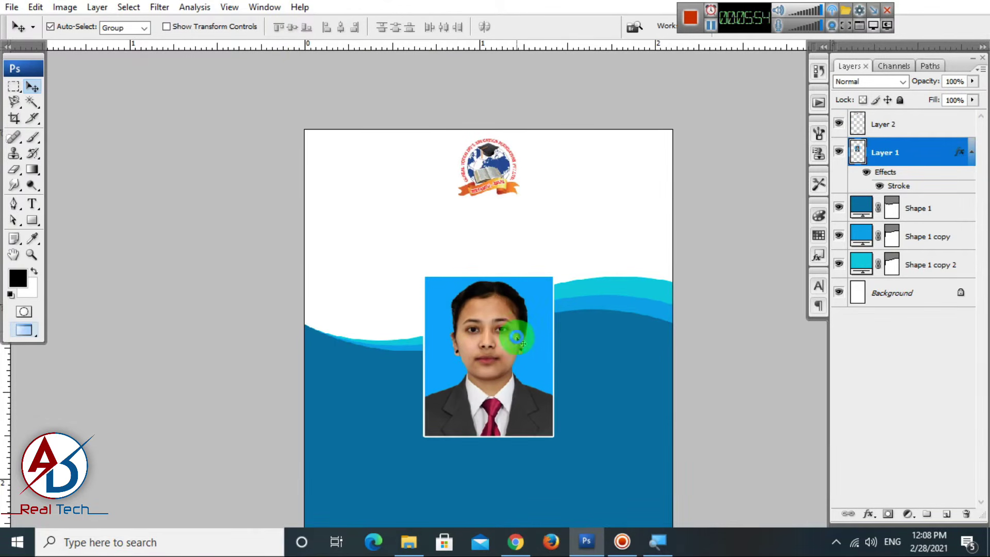
key("Down")
key("Down")
key("Down")
key("Down")
key("Down")
key("Down")
key("Down")
key("Down")
key("Down")
Nudge the three wave layers, Shape 1, Shape 1 copy and Shape 1 copy 2, down together until they cross the portrait's middle.
scroll(625, 332, "down", 5)
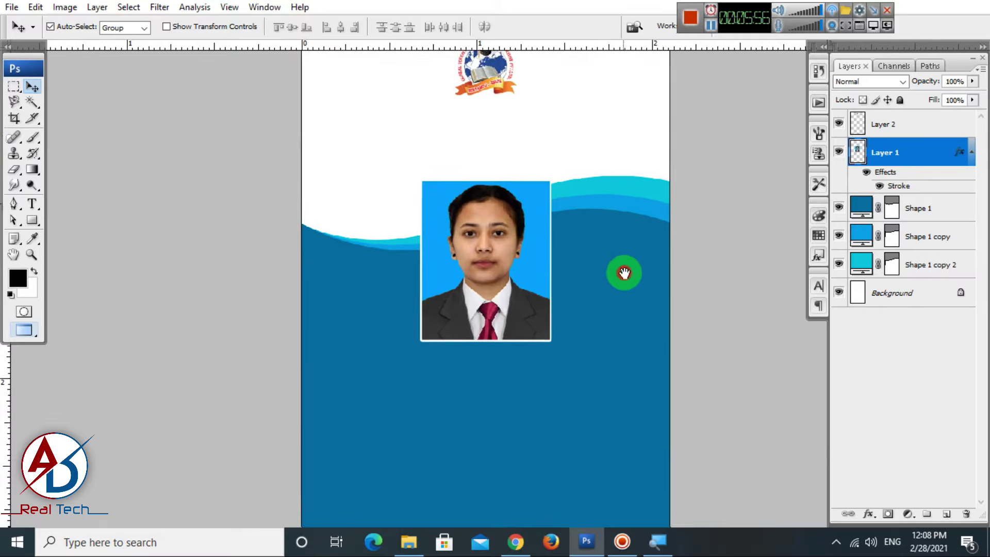
left_click(959, 266)
left_click(934, 212, "shift")
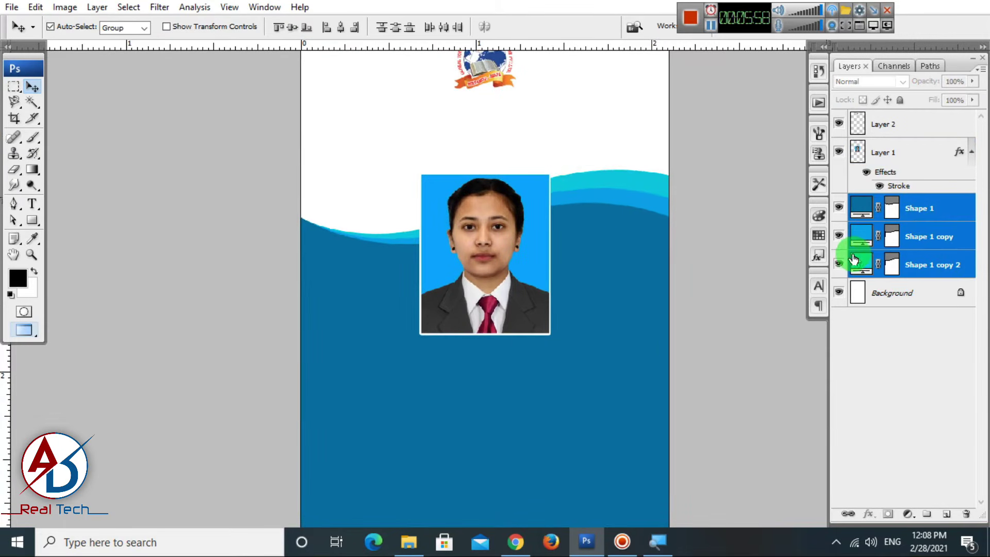
key("Down")
key("Down")
key("Down")
key("Down")
key("Down")
key("Down")
key("Down")
key("Down")
key("Down")
key("Down")
key("Down")
key("Down")
key("Down")
key("Down")
key("Down")
key("Down")
key("Down")
key("Down")
key("Down")
key("Down")
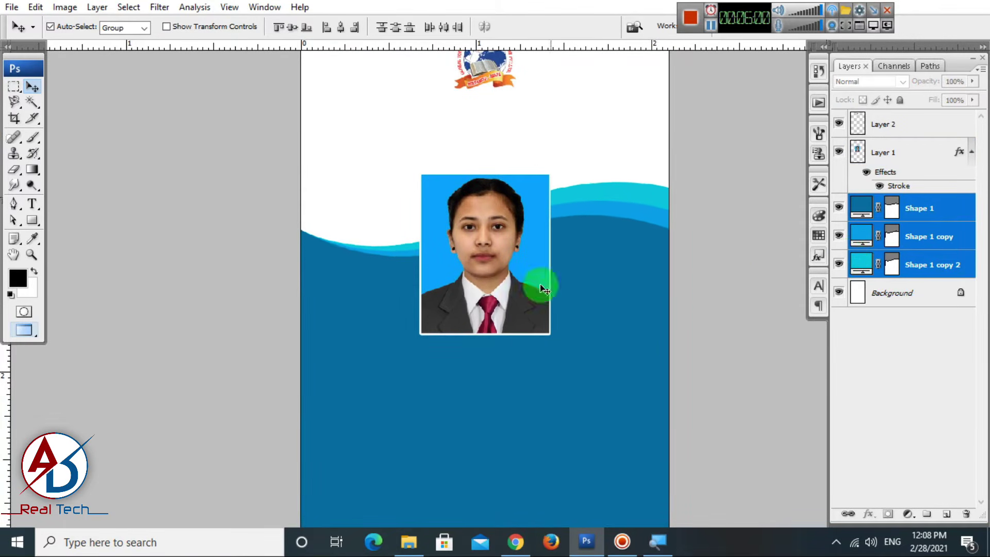
key("Down")
key("Down")
key("Down")
key("Down")
key("Down")
key("Down")
key("Down")
key("Down")
key("Down")
key("Down")
key("Down")
key("Down")
key("Down")
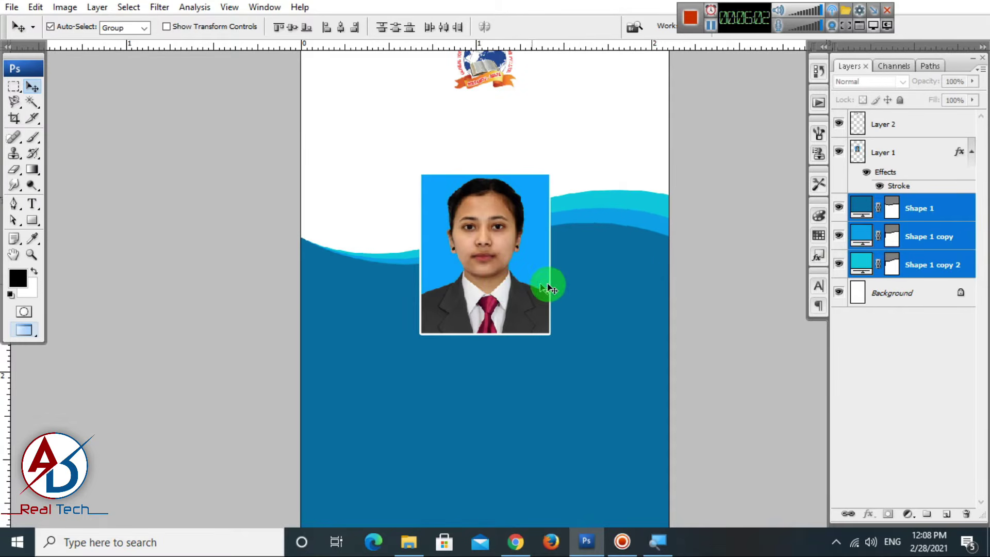
scroll(580, 286, "down", 3)
left_click_drag(625, 311, 607, 312)
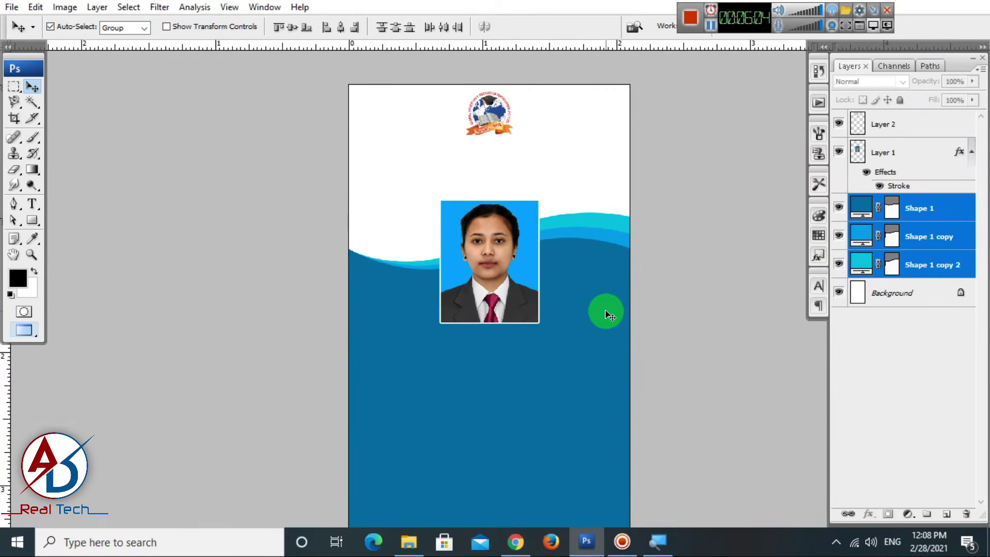
key("Down")
key("Down")
key("Down")
key("Down")
key("Down")
key("Down")
key("Down")
key("Down")
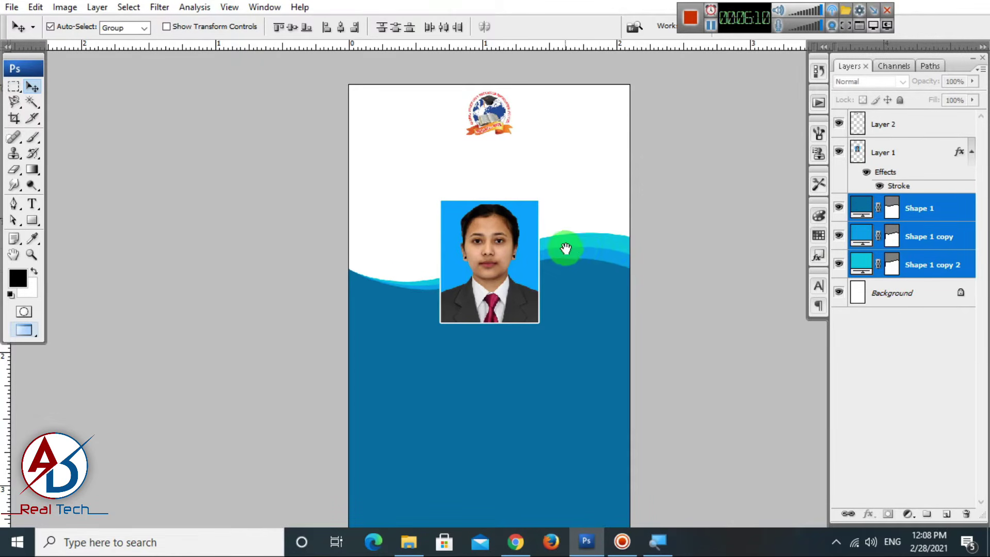
left_click_drag(580, 250, 570, 272)
left_click(563, 213)
Add the text "GLOBAL TOUCH" in Bebas Neue on the white area below the logo.
scroll(548, 222, "up", 3)
left_click_drag(550, 220, 557, 270)
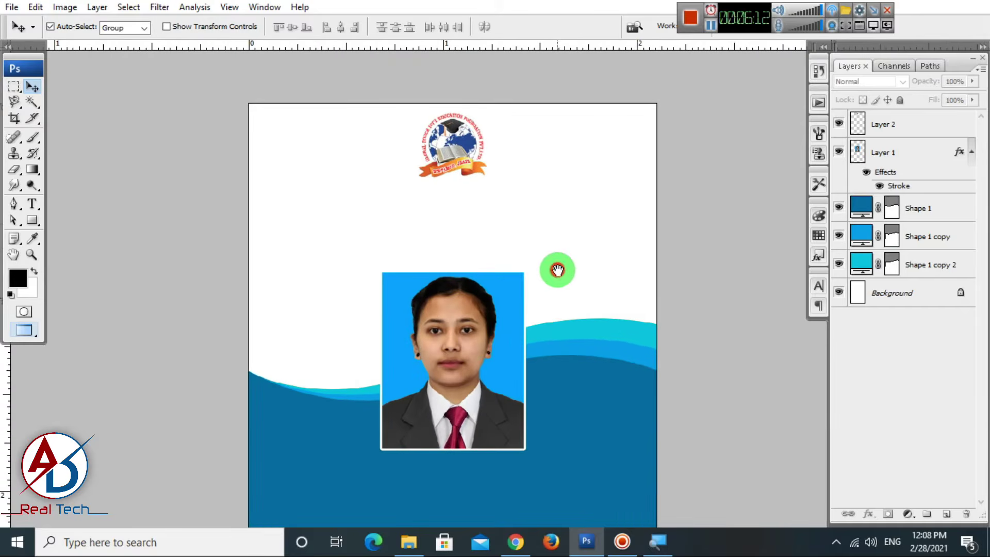
left_click(32, 205)
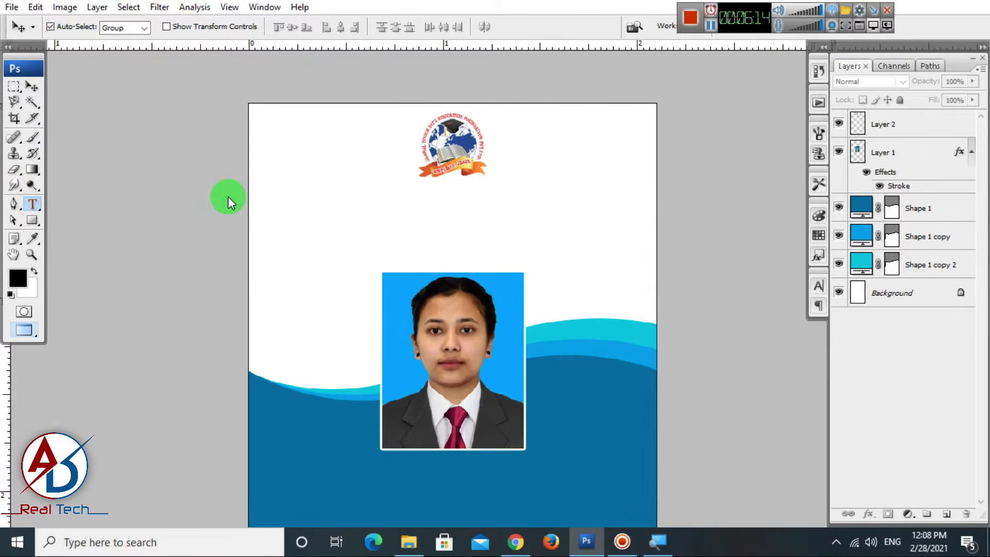
left_click(292, 216)
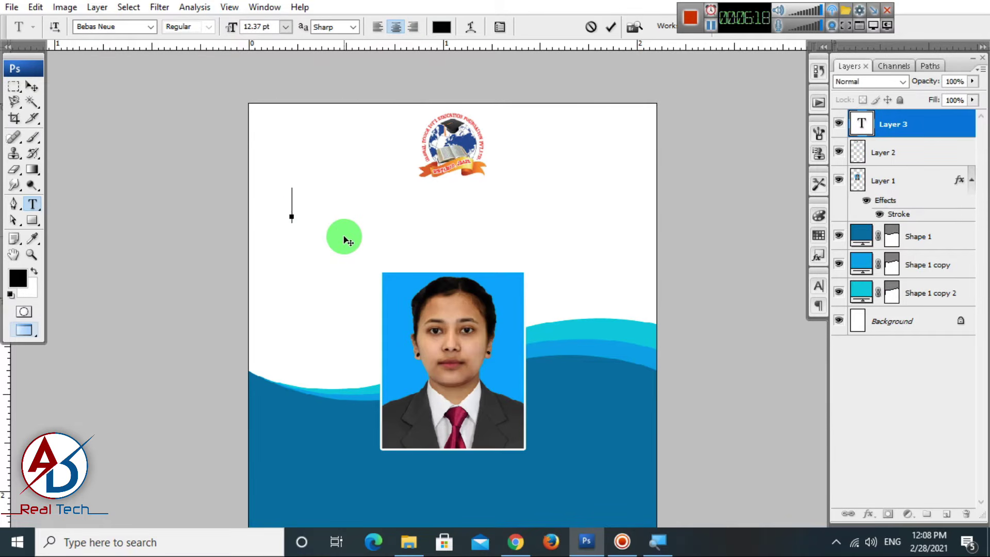
type("GLOBAL TO")
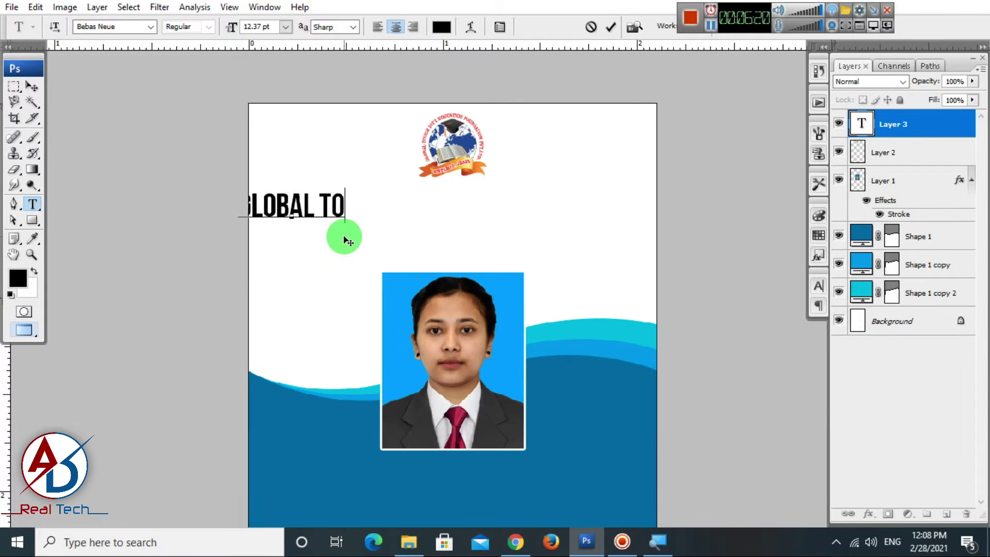
type("UCH")
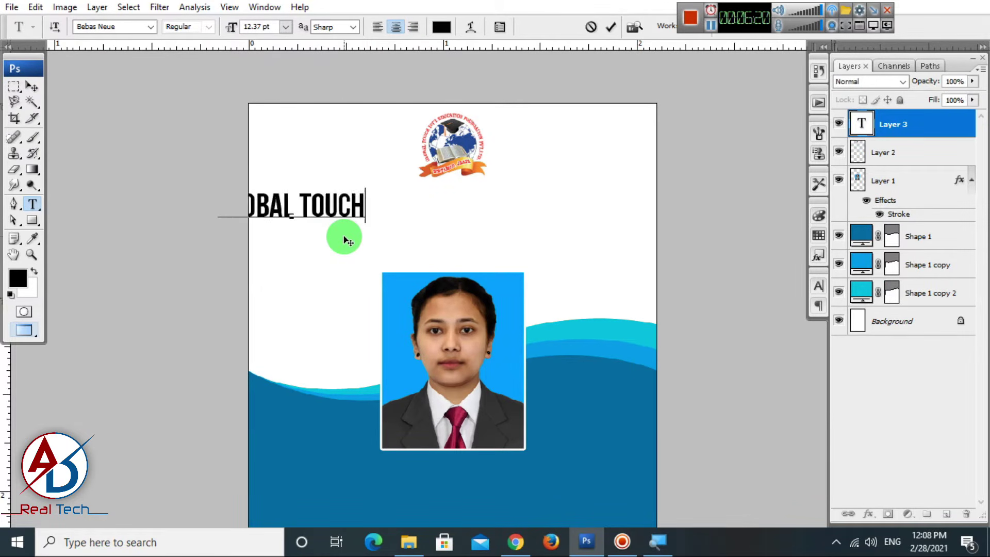
Move the "GLOBAL TOUCH" heading directly beneath the logo and stretch its width to about 150%.
left_click(30, 89)
left_click_drag(316, 215, 566, 197)
key("ctrl+t")
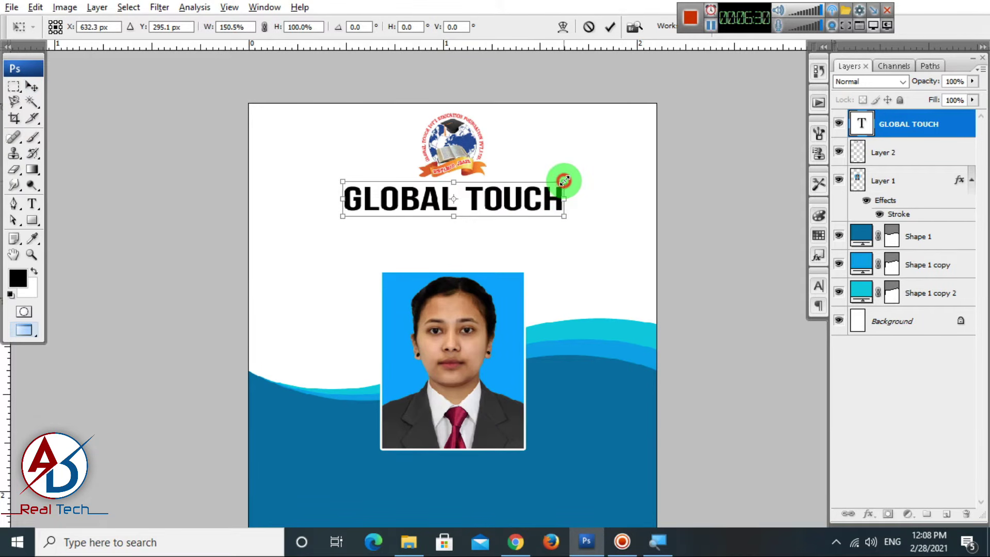
double_click(522, 195)
Set the "GLOBAL TOUCH" text colour to the dark blue of the lowest wave (#0272a0).
scroll(512, 227, "up", 3)
left_click_drag(521, 229, 516, 268)
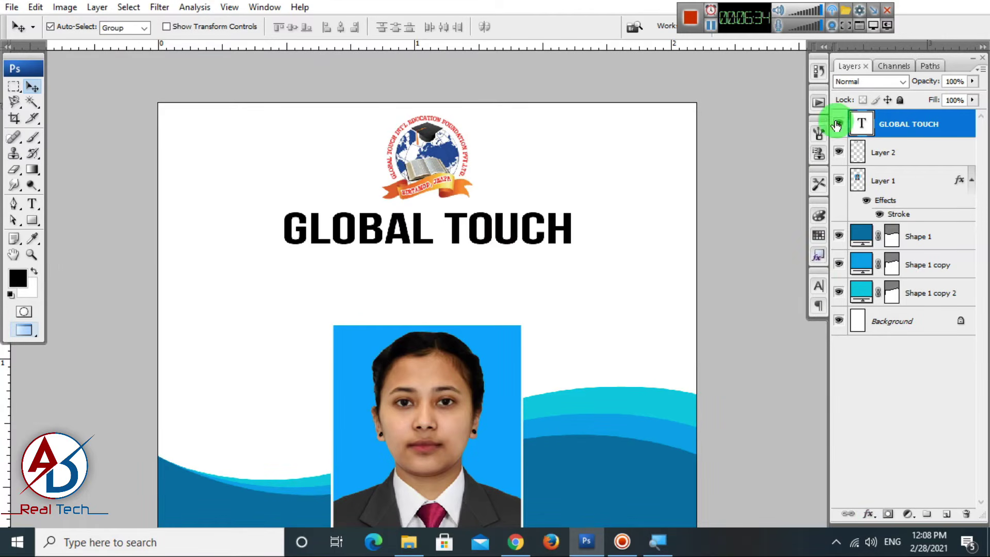
left_click(817, 286)
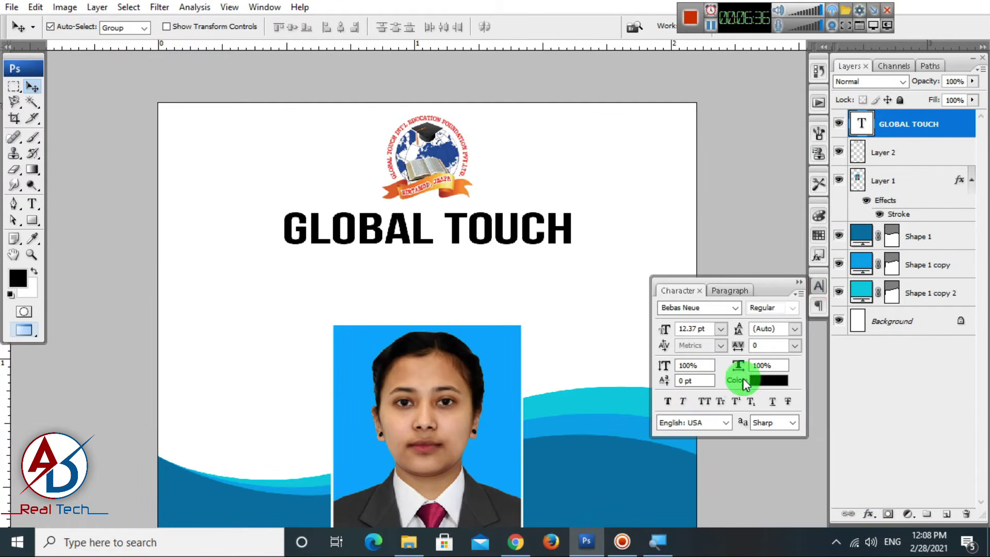
left_click(743, 379)
left_click(617, 521)
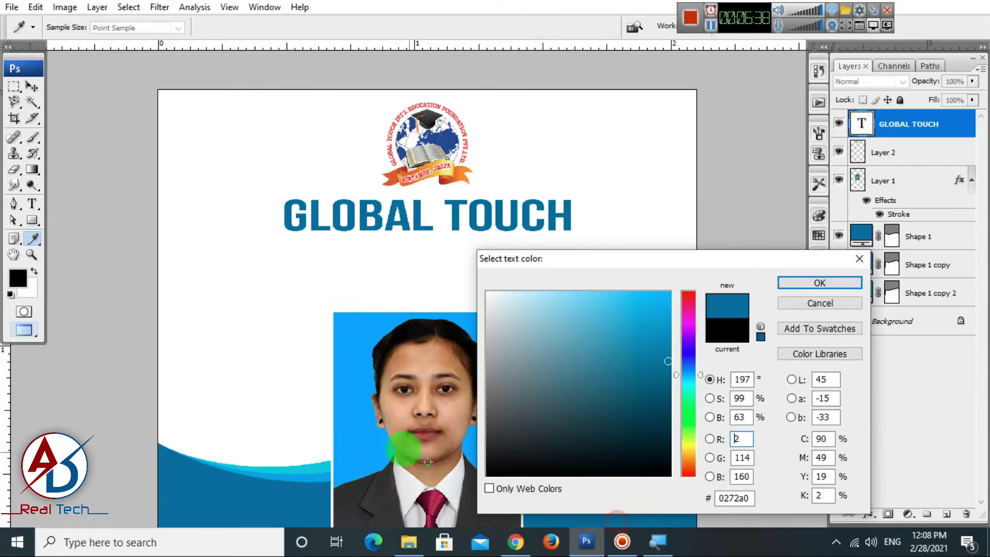
left_click(819, 283)
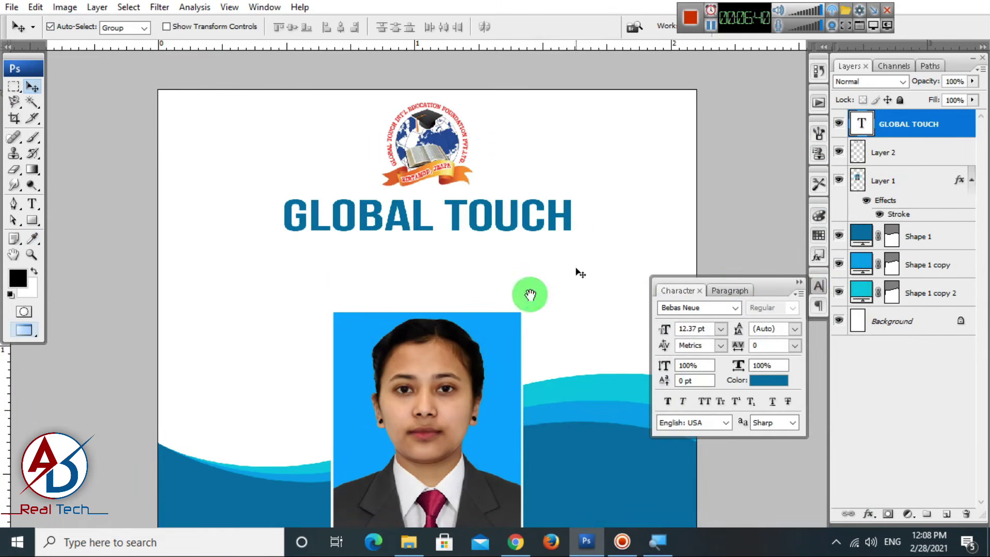
Move the "GLOBAL TOUCH" heading slightly up, closer to the logo.
left_click_drag(465, 332, 468, 249)
scroll(477, 269, "down", 4)
scroll(483, 279, "up", 3)
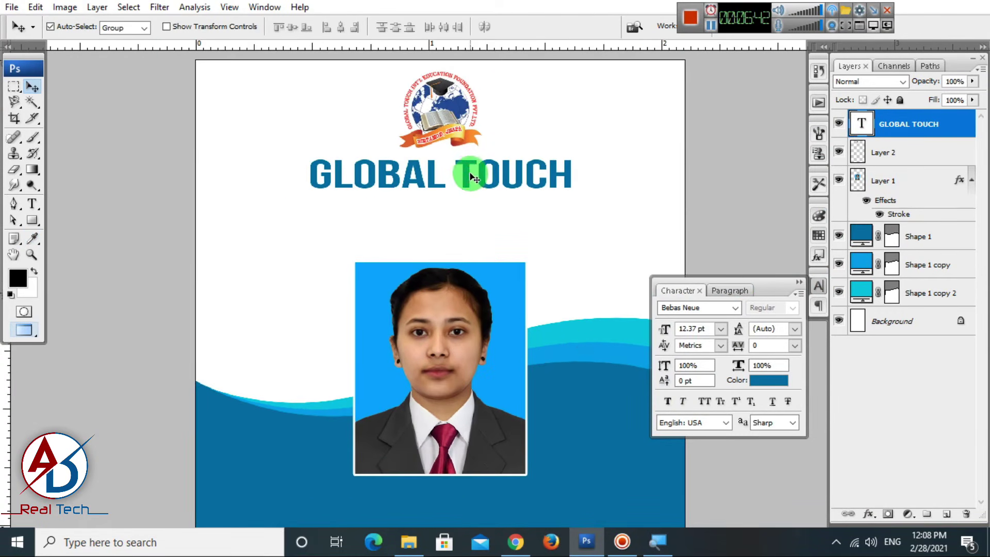
left_click_drag(468, 170, 467, 165)
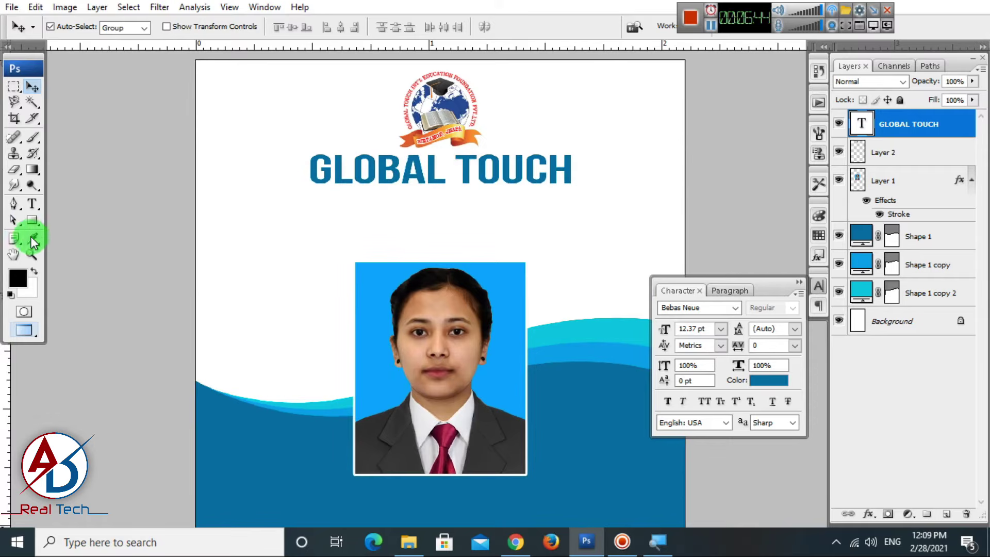
Draw a horizontal 5 px line beneath the "GLOBAL TOUCH" heading, spanning the heading's width.
right_click(32, 222)
left_click(85, 274)
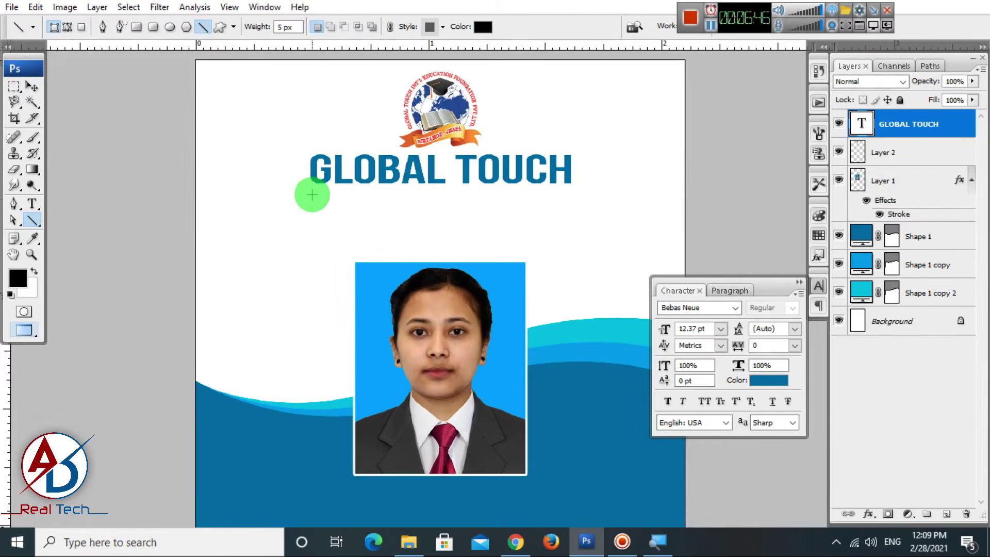
left_click_drag(312, 194, 573, 193)
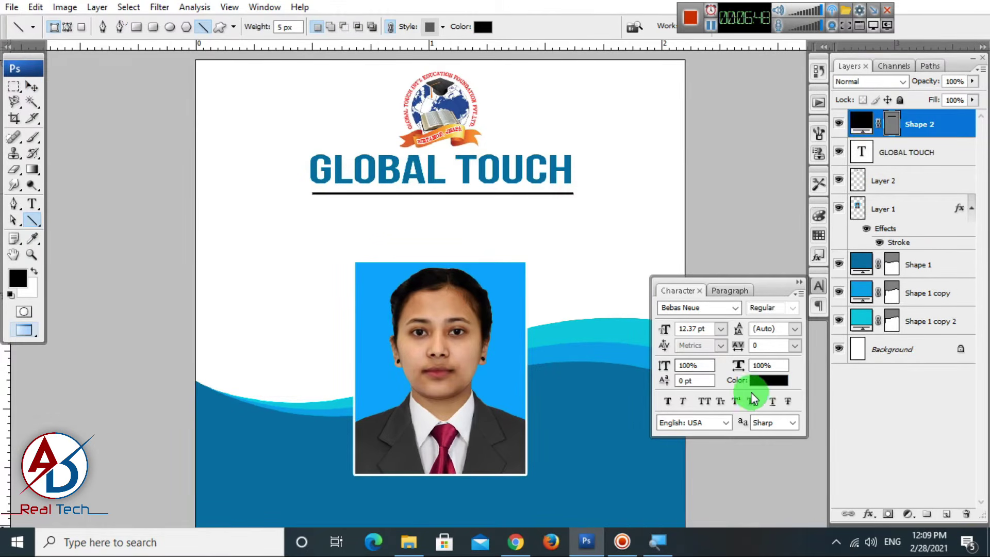
Recolour the line under the heading with the cyan of the topmost wave (#06cddf).
left_click(766, 380)
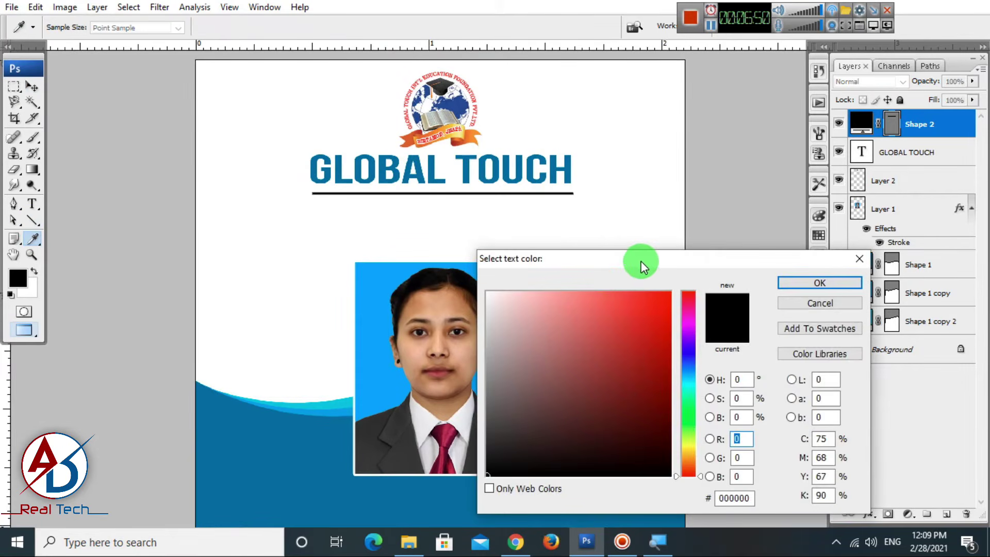
left_click_drag(641, 261, 741, 35)
left_click(601, 330)
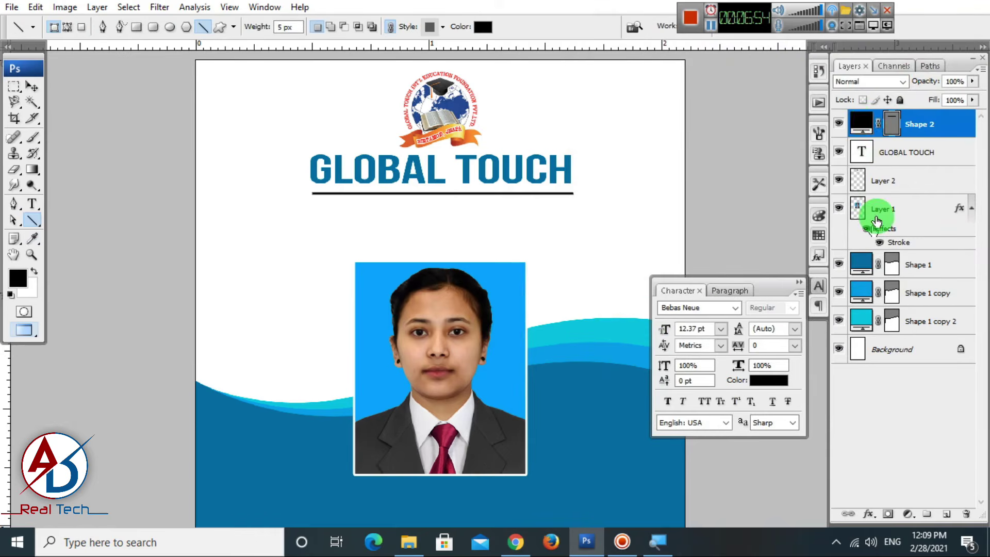
double_click(863, 125)
left_click(591, 329)
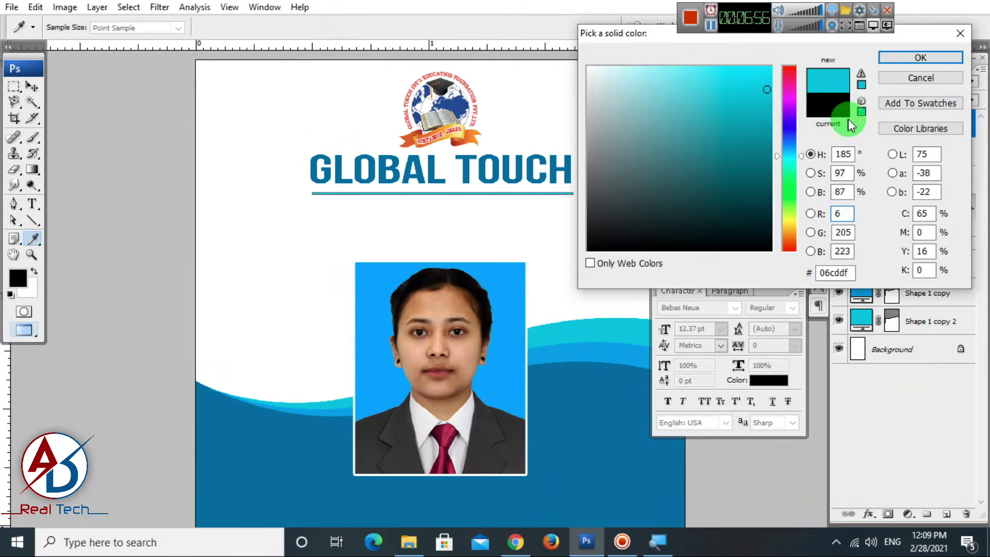
left_click(903, 58)
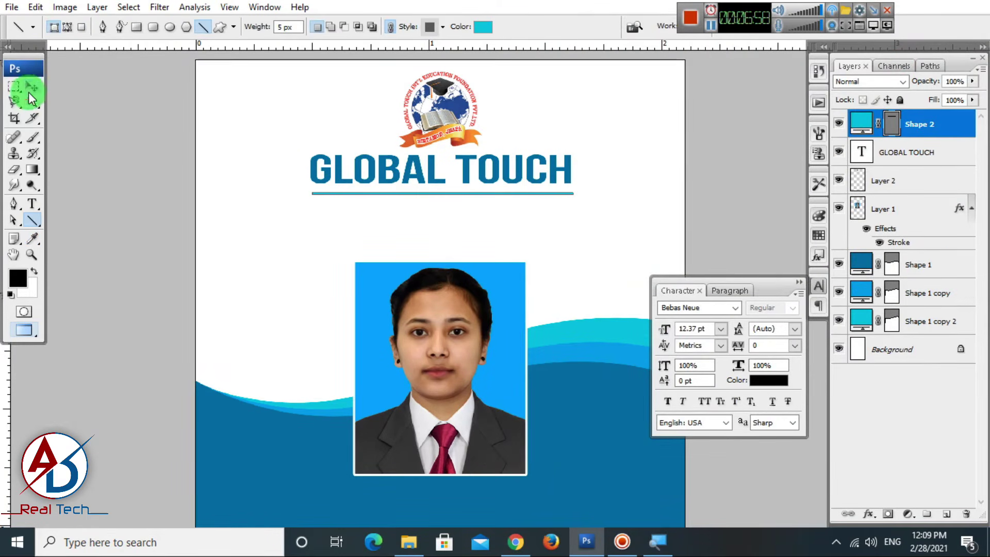
Move the cyan line slightly up, closer to the "GLOBAL TOUCH" heading.
left_click(30, 91)
left_click(279, 210)
scroll(342, 263, "down", 3)
scroll(494, 282, "up", 3)
key("alt+space")
left_click_drag(495, 297, 498, 379)
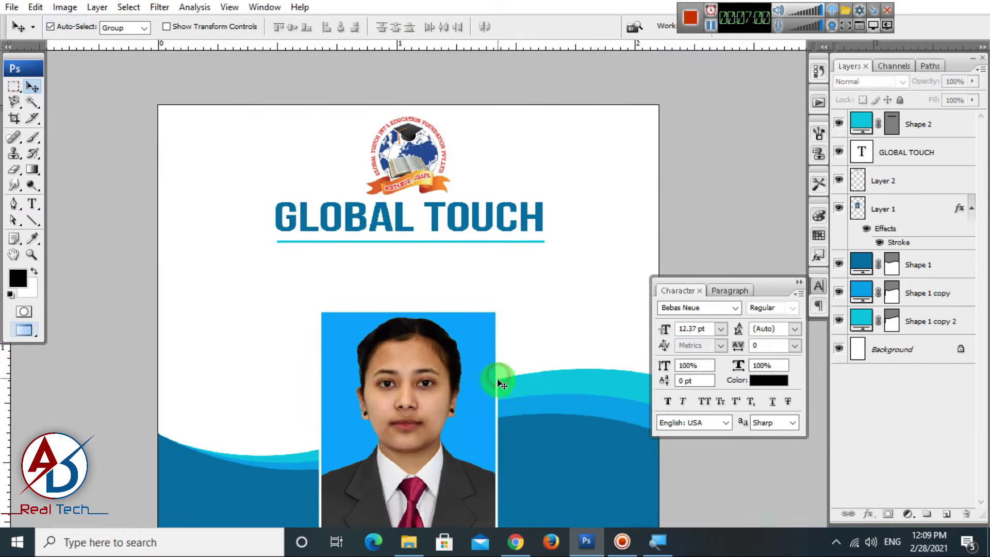
left_click(948, 123)
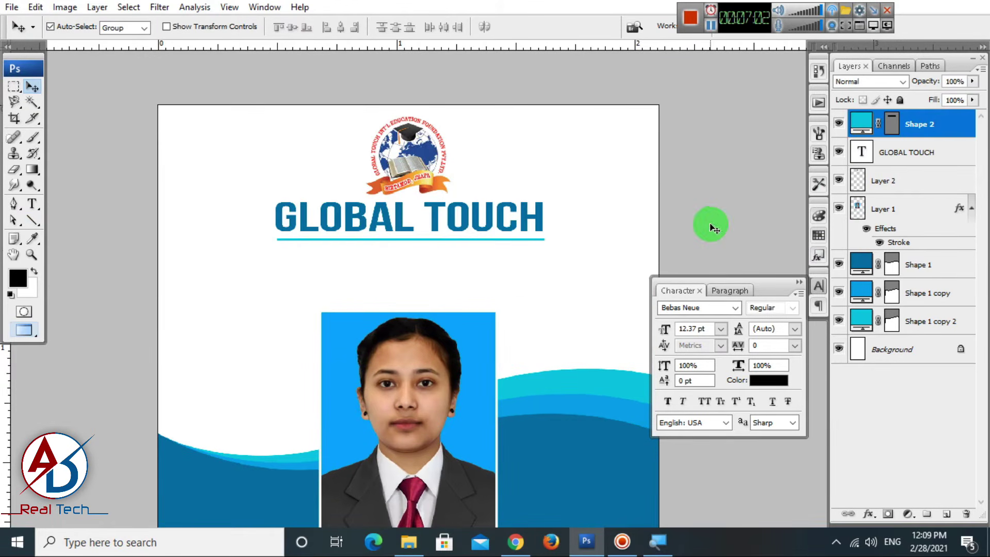
Add the text "Birtamode Jhapa" on the white area above the photo.
left_click(33, 205)
left_click(178, 293)
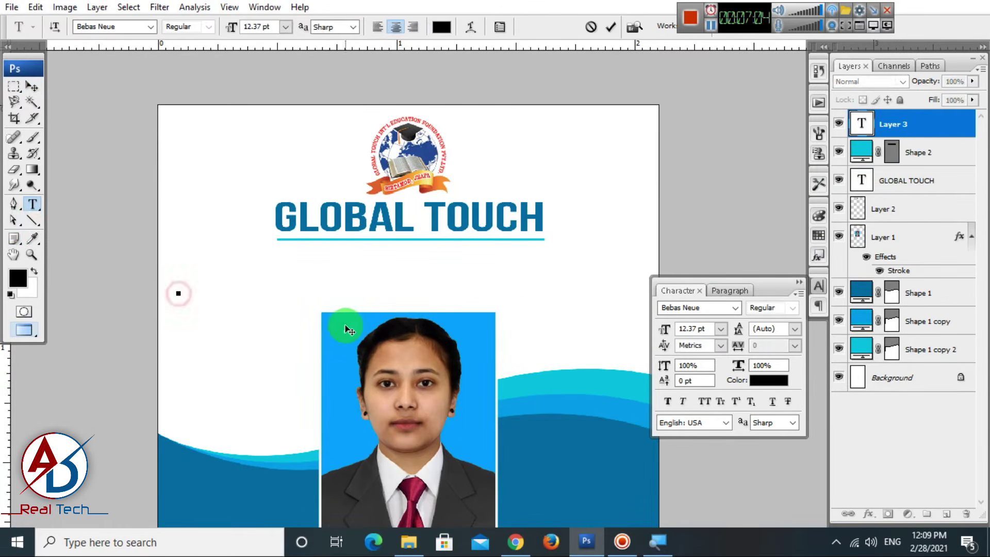
type("BIRTAMODE JHAPA")
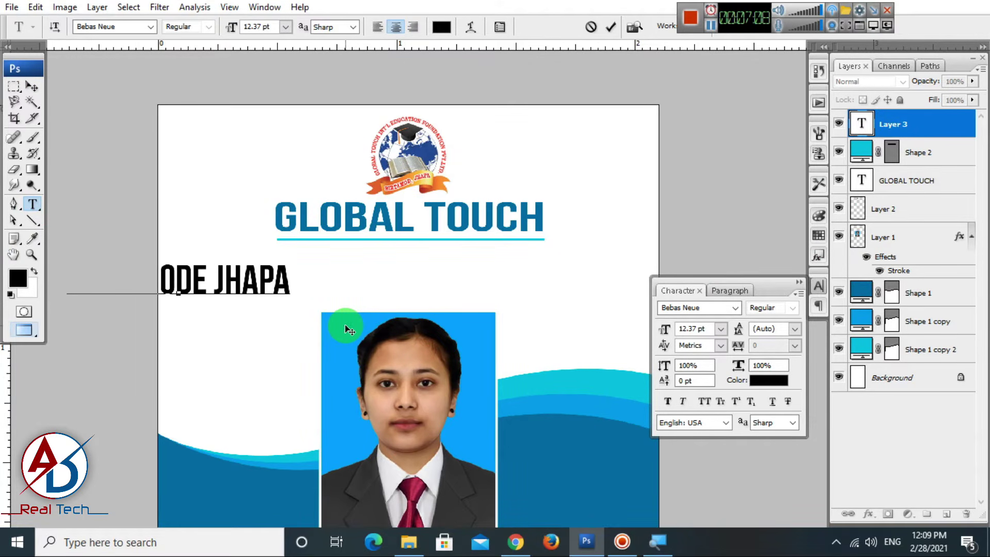
type("A")
key("BackSpace")
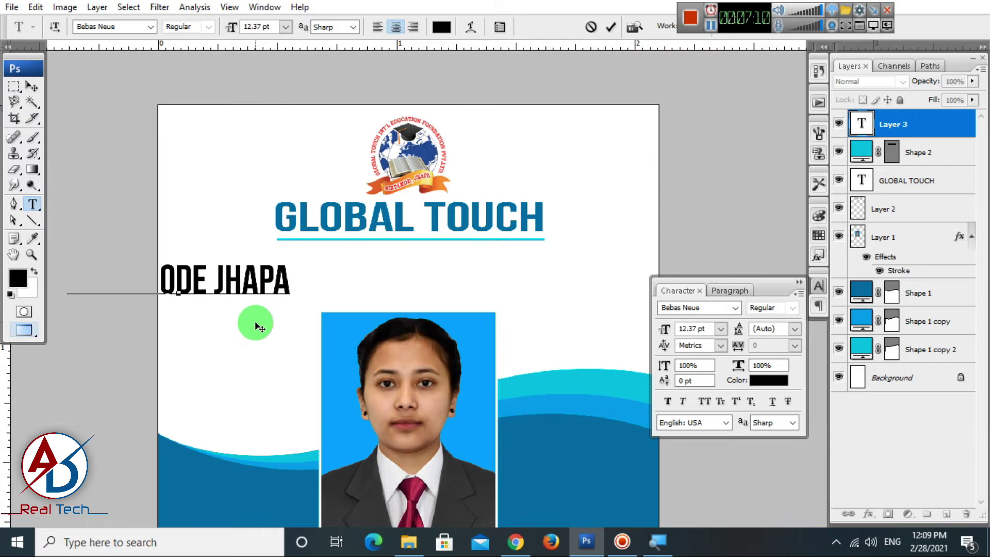
Set the "Birtamode Jhapa" text to Bauhaus Lt BT Light and move it directly beneath the cyan line.
key("ctrl+a")
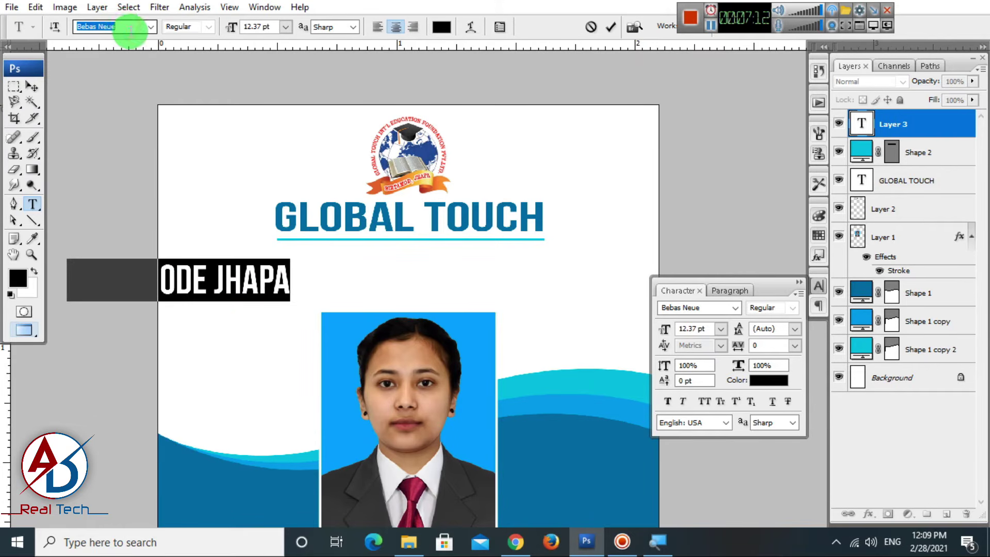
key("Up")
key("Up")
key("Up")
key("Up")
key("Up")
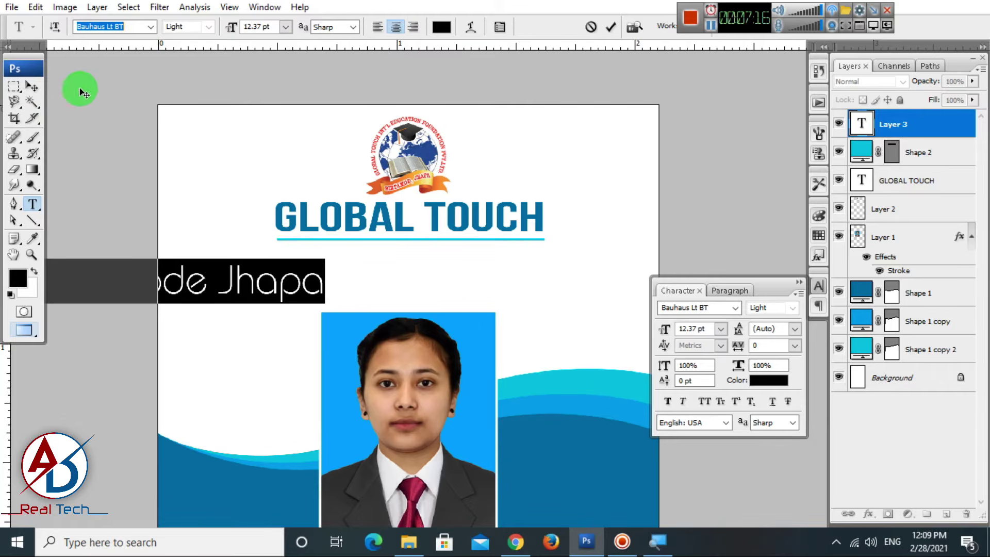
left_click(31, 86)
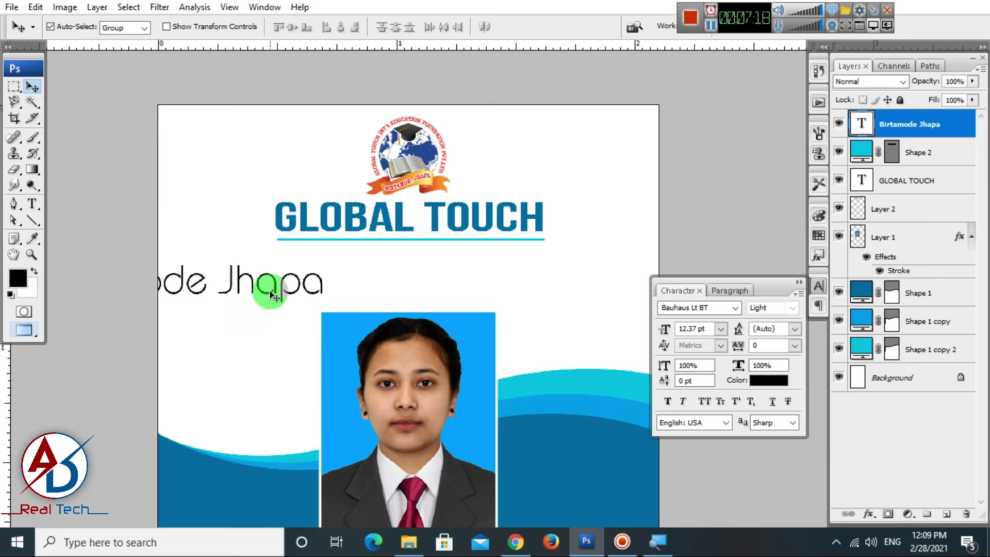
left_click_drag(265, 287, 499, 267)
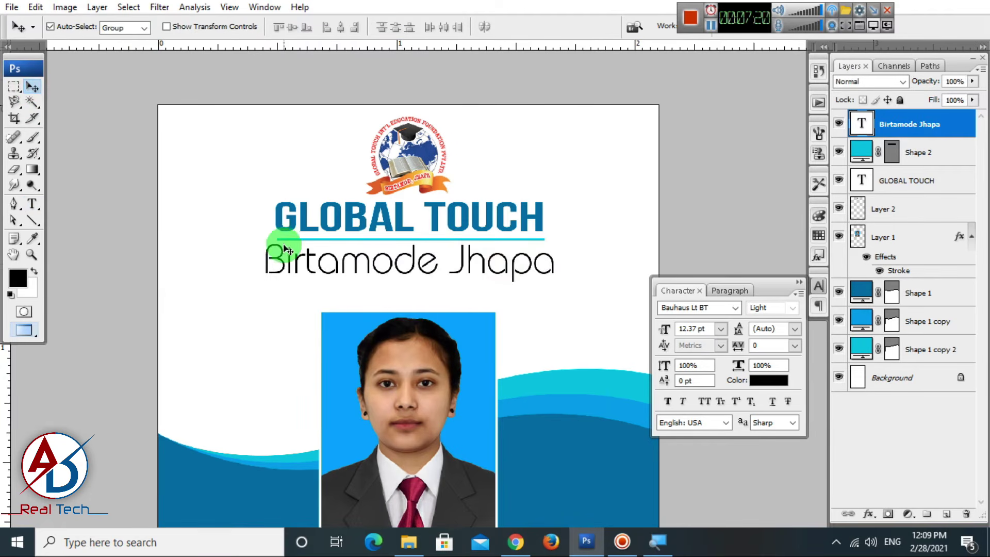
Change the "Birtamode Jhapa" text's font to Aspergit in the Bold style.
key("t")
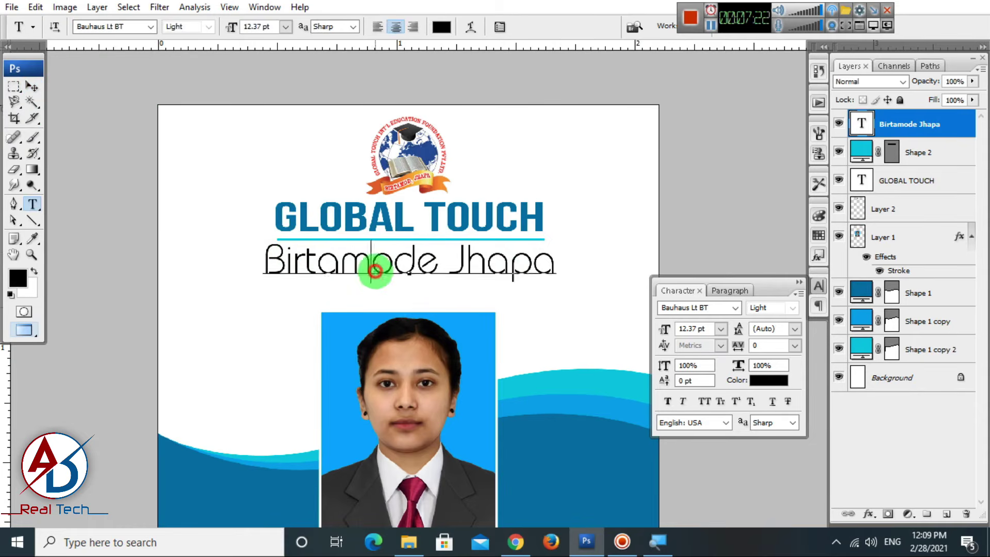
triple_click(376, 269)
left_click(128, 23)
key("Up")
key("Up")
key("Up")
key("Up")
key("Up")
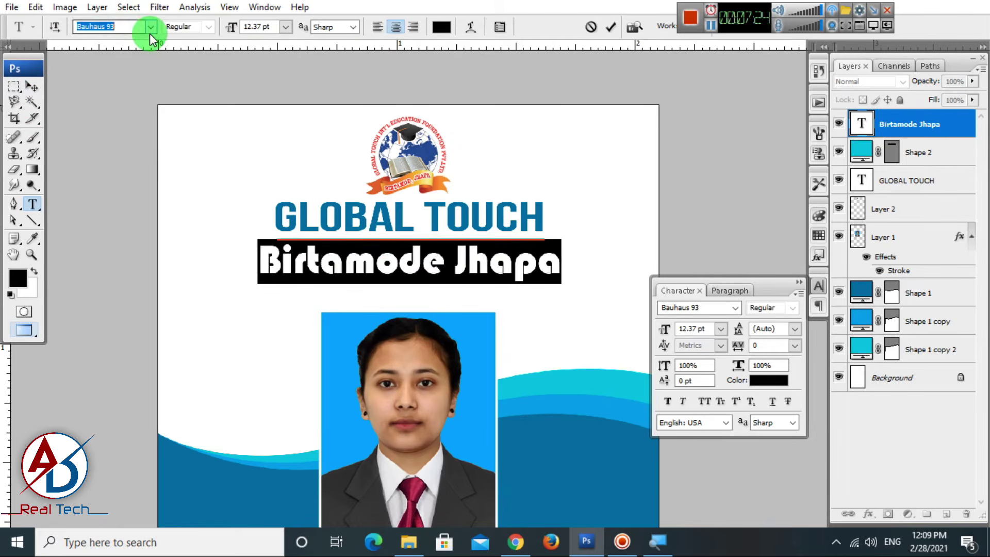
key("Up")
key("Up")
key("Up")
key("Up")
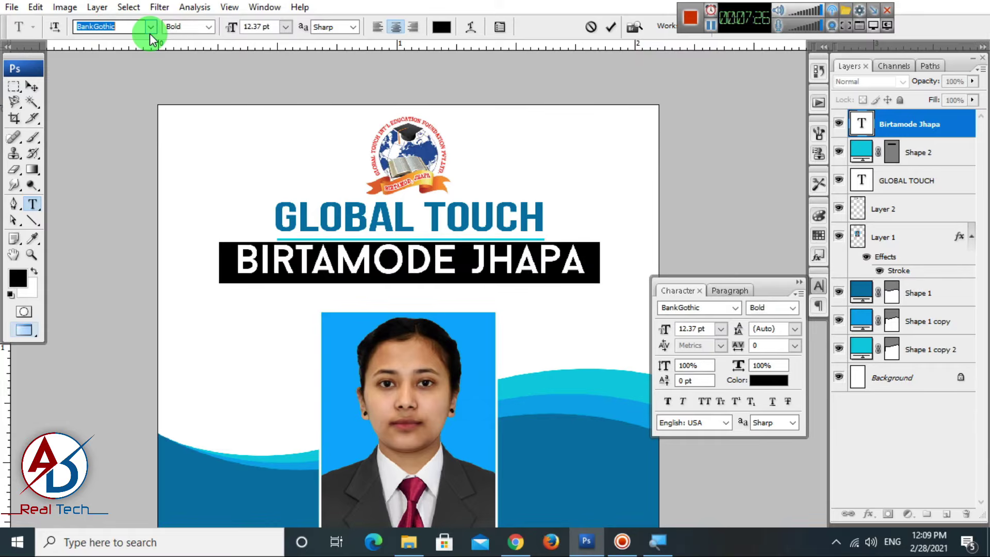
key("Up")
key("Up")
key("Up")
key("Up")
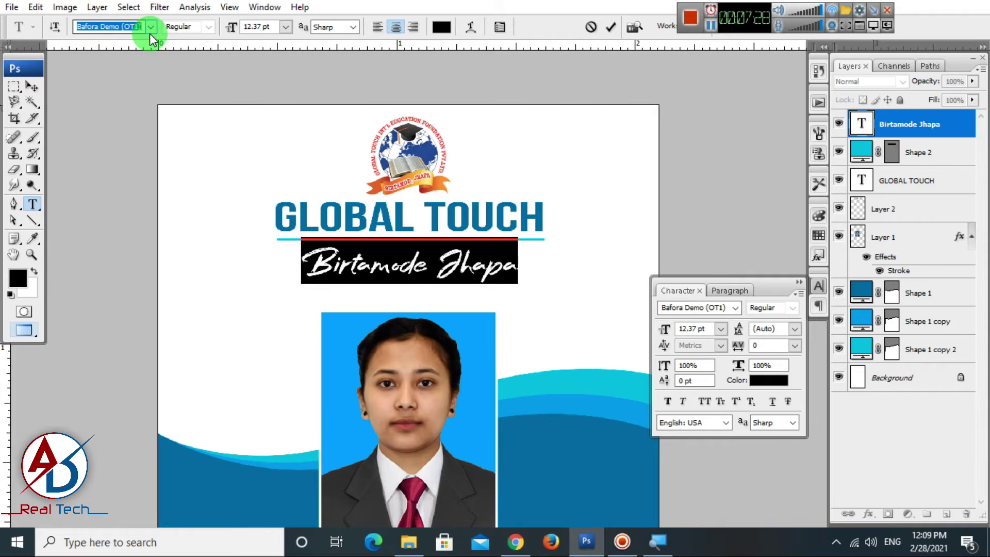
key("Up")
key("Up")
key("Up")
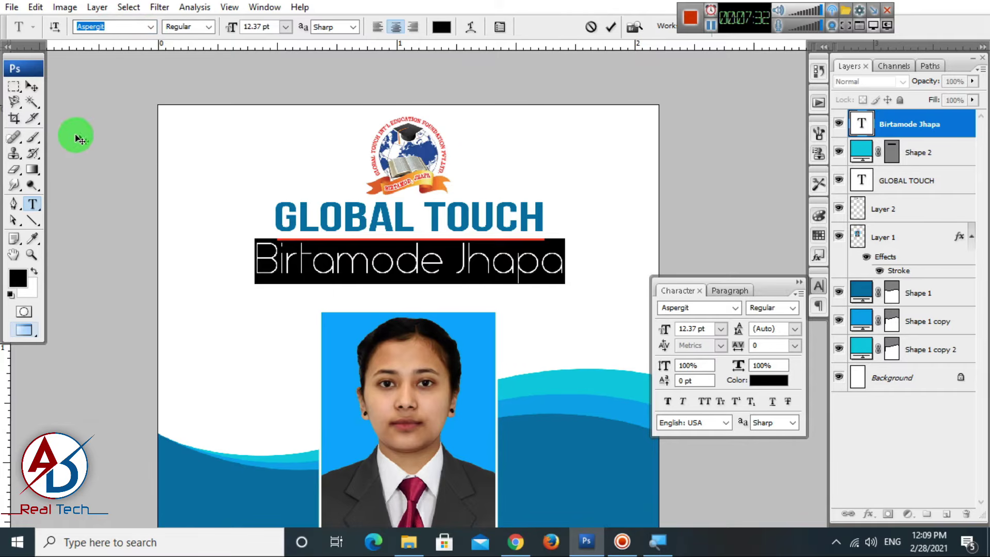
left_click(205, 23)
left_click(181, 81)
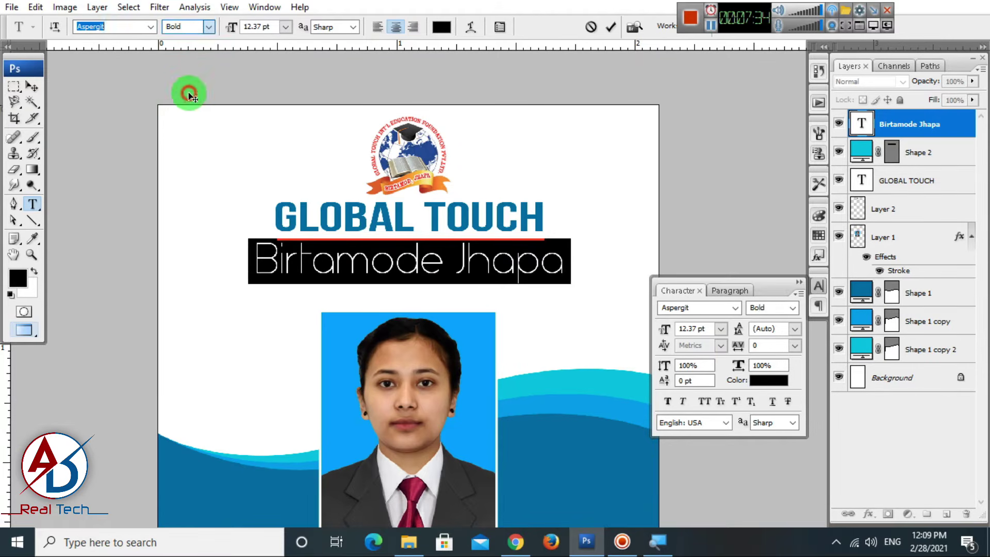
left_click(36, 89)
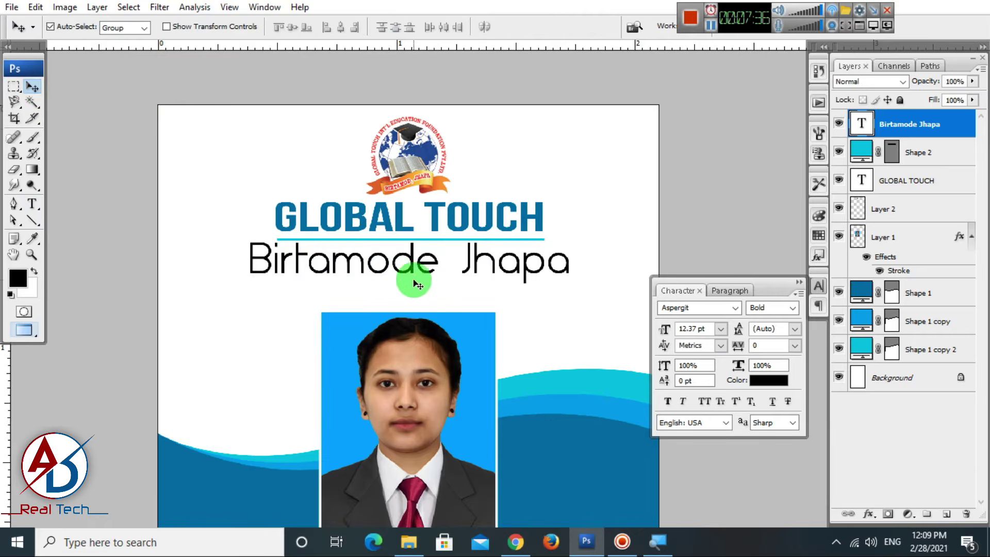
Scale the "Birtamode Jhapa" text proportionally down to about 64% around its centre.
key("ctrl+t")
left_click_drag(573, 237, 485, 268)
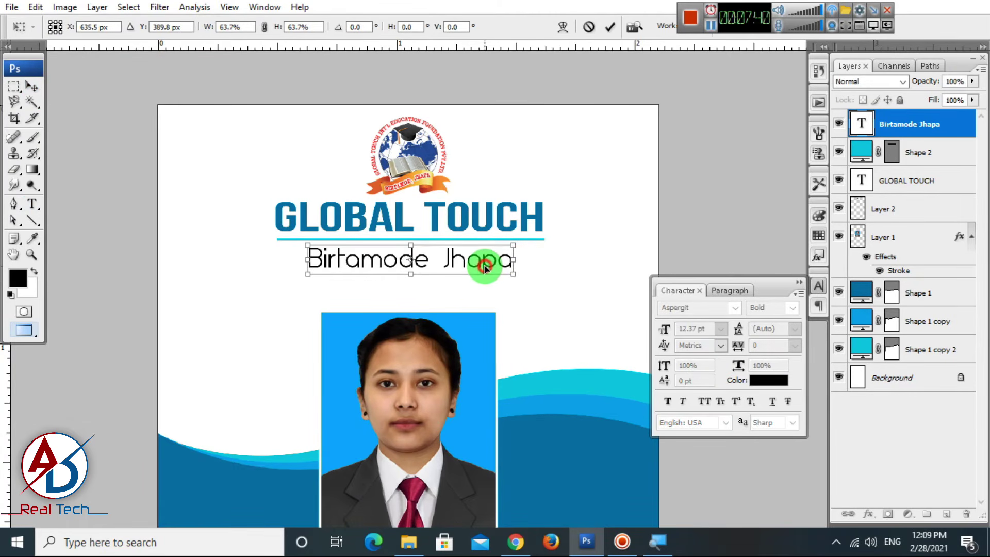
key("Return")
Set the font size of the "Birtamode Jhapa" text to 6 pt.
left_click(33, 203)
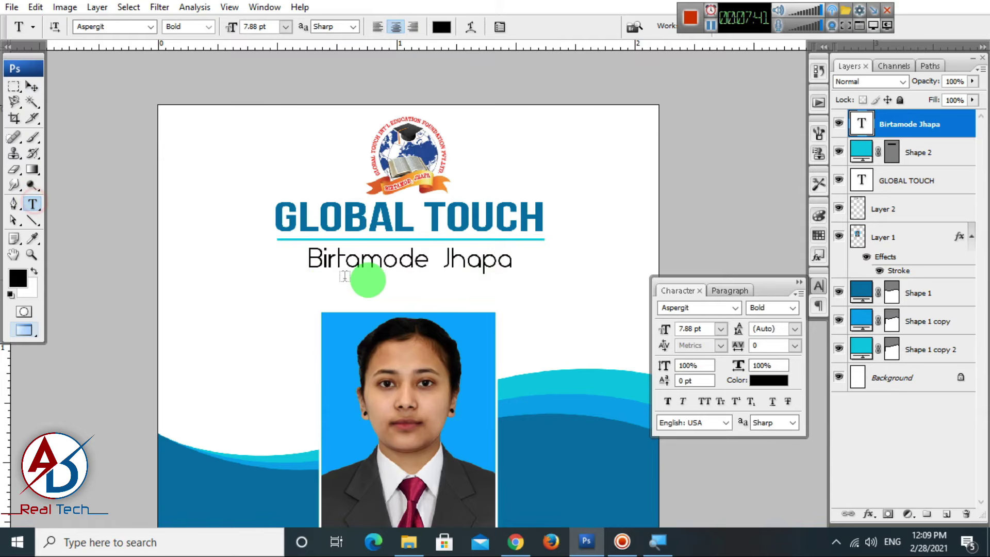
left_click(387, 270)
key("ctrl+a")
left_click(286, 28)
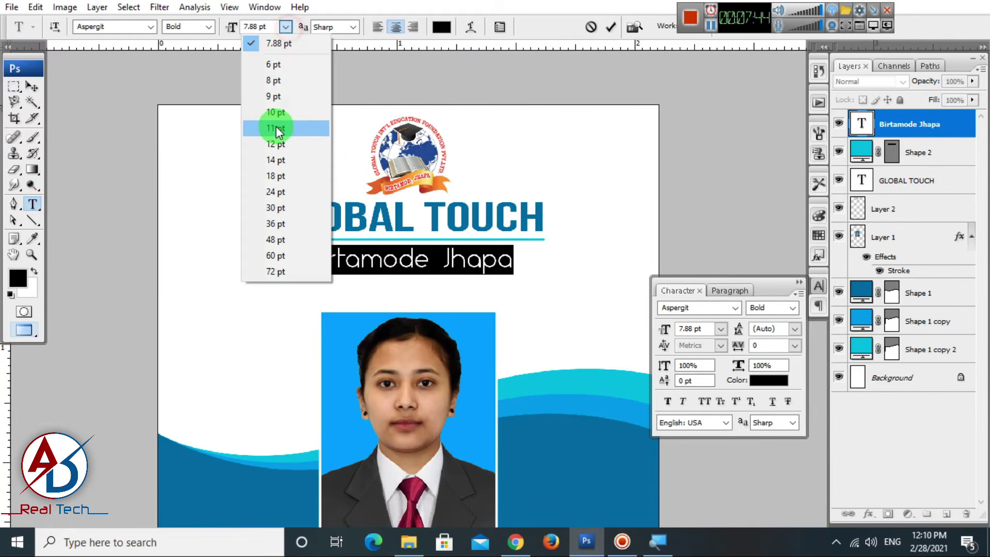
left_click(283, 63)
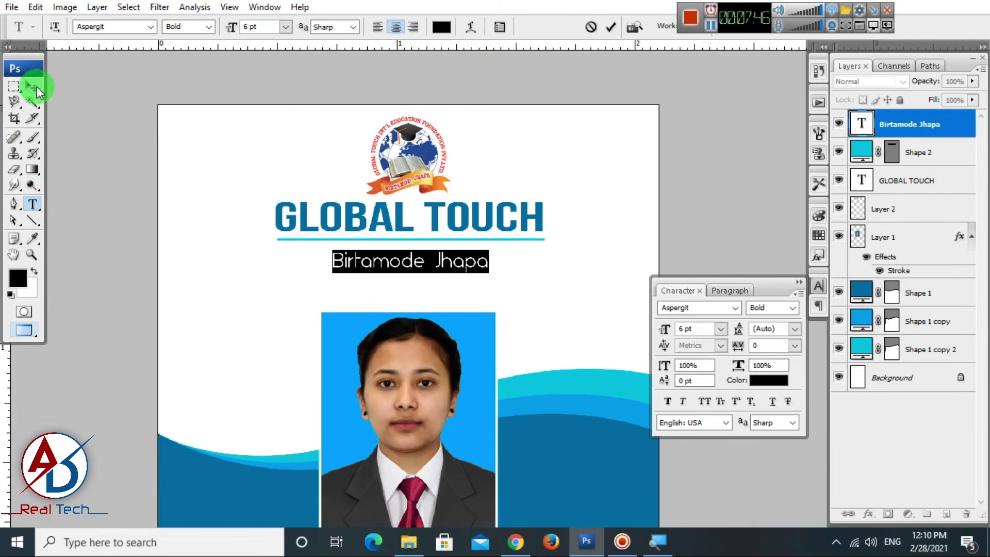
left_click(38, 90)
Move the "Birtamode Jhapa" text slightly up, closer to the cyan line.
scroll(516, 363, "up", 3)
left_click_drag(438, 269, 437, 261)
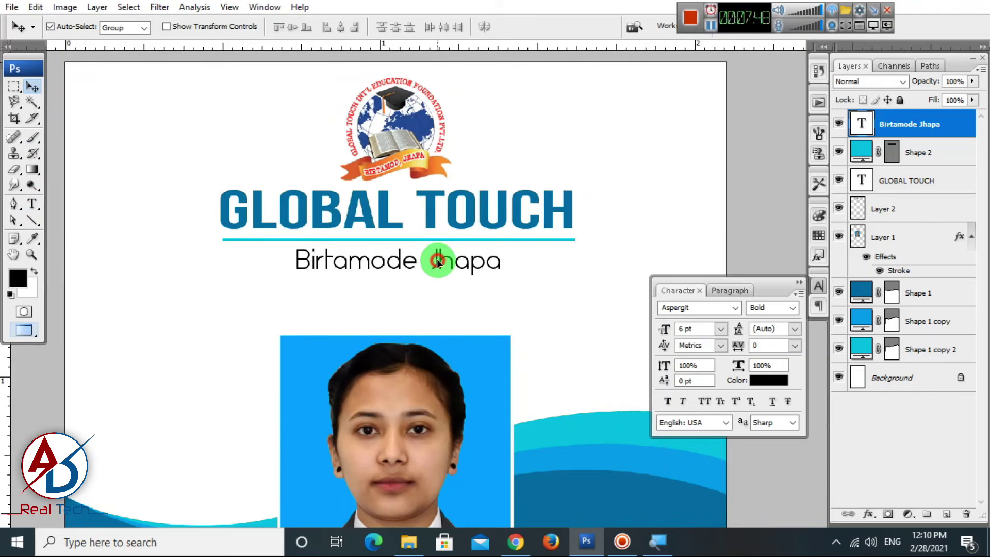
key("ctrl+t")
double_click(467, 270)
Set the font size of the "Birtamode Jhapa" text to 7 pt.
key("t")
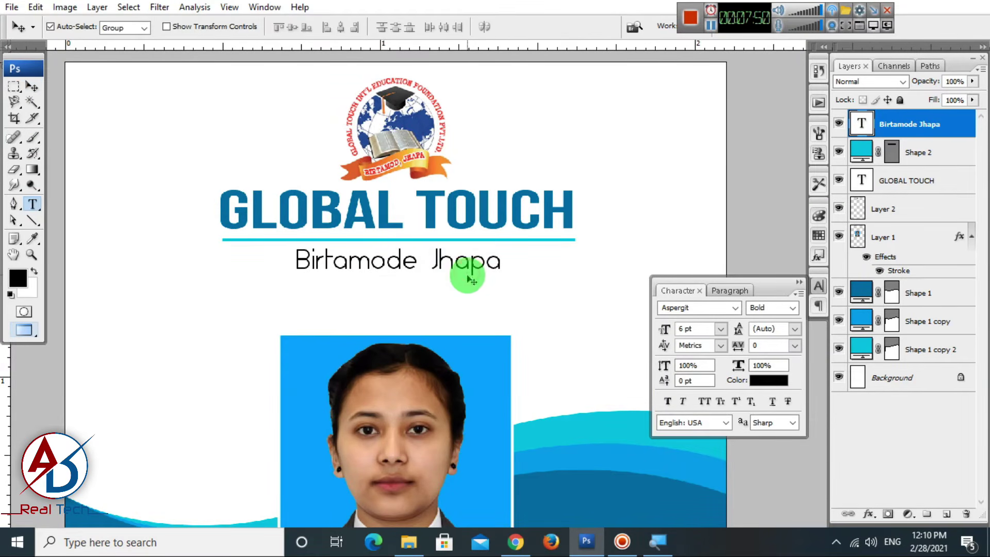
double_click(467, 273)
triple_click(468, 273)
left_click_drag(267, 27, 170, 8)
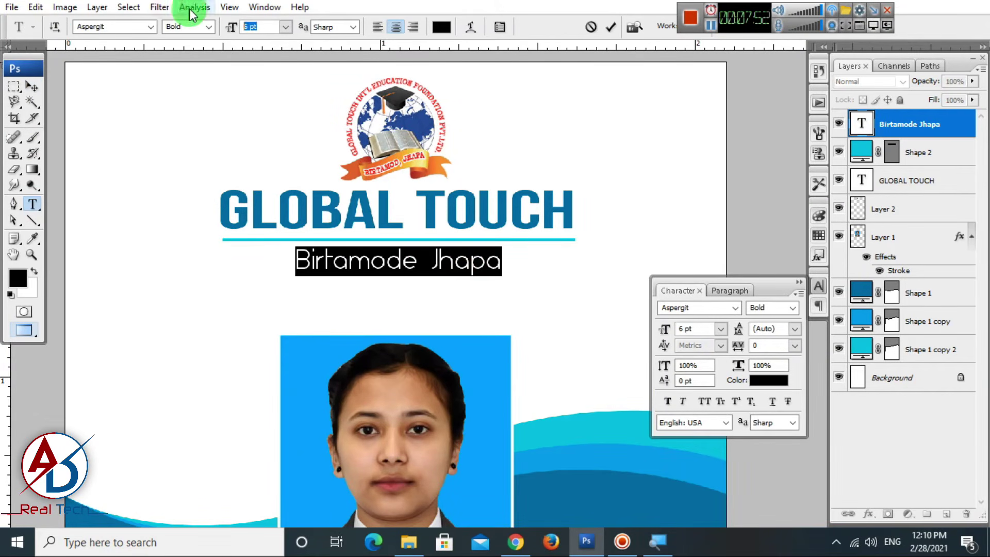
type("7")
key("Return")
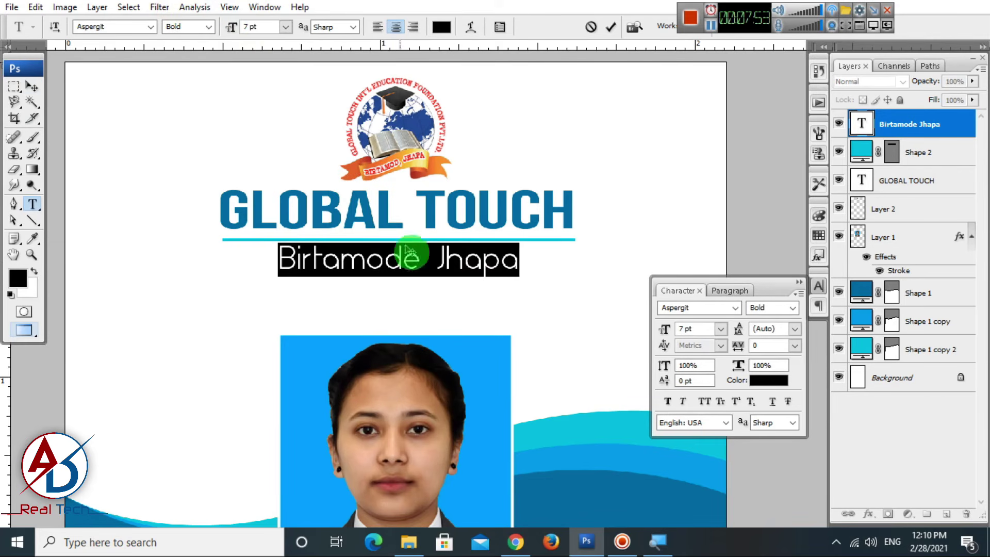
left_click(32, 87)
Centre the "Birtamode Jhapa" text horizontally on the card.
key("ctrl+a")
left_click(339, 26)
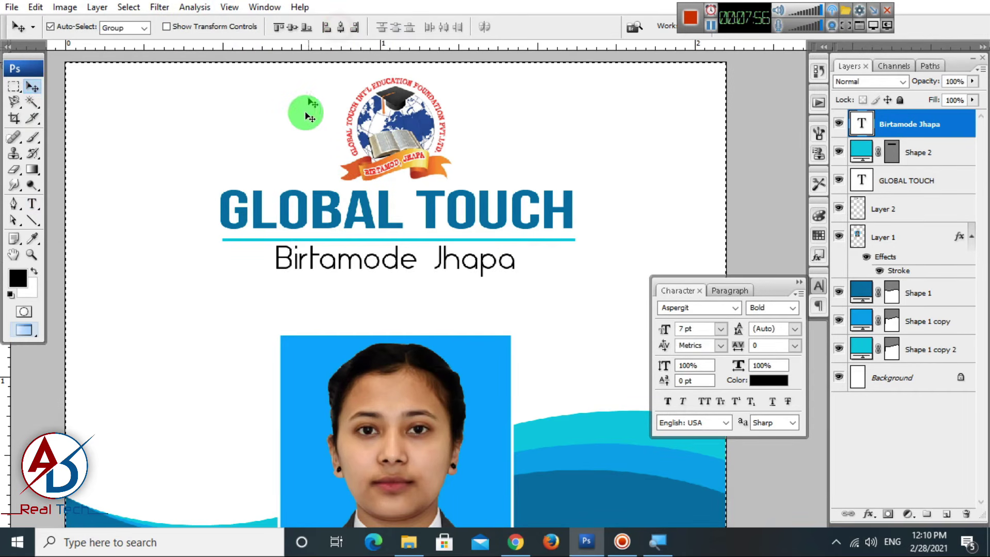
key("ctrl+d")
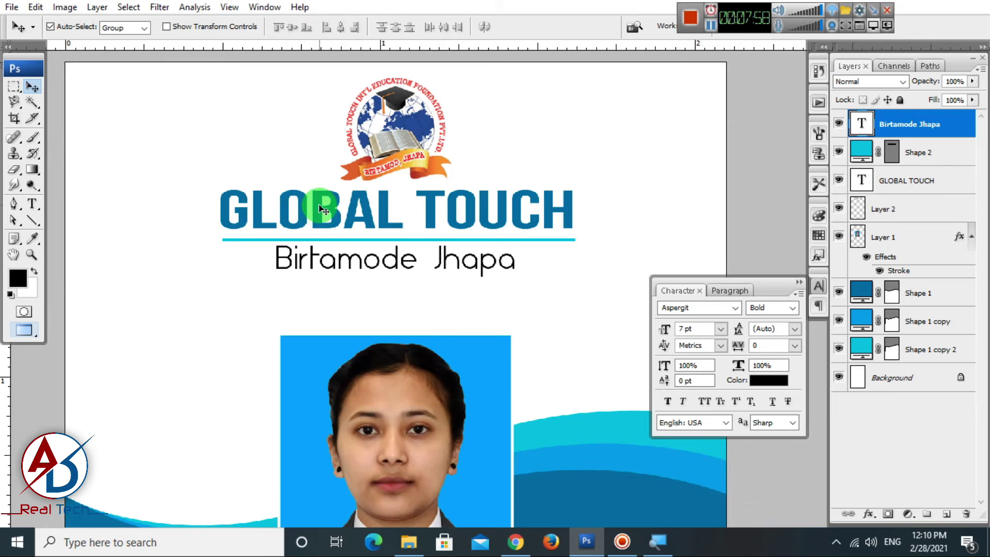
Centre the "GLOBAL TOUCH" heading horizontally on the card.
left_click(319, 205)
key("ctrl+a")
left_click(342, 28)
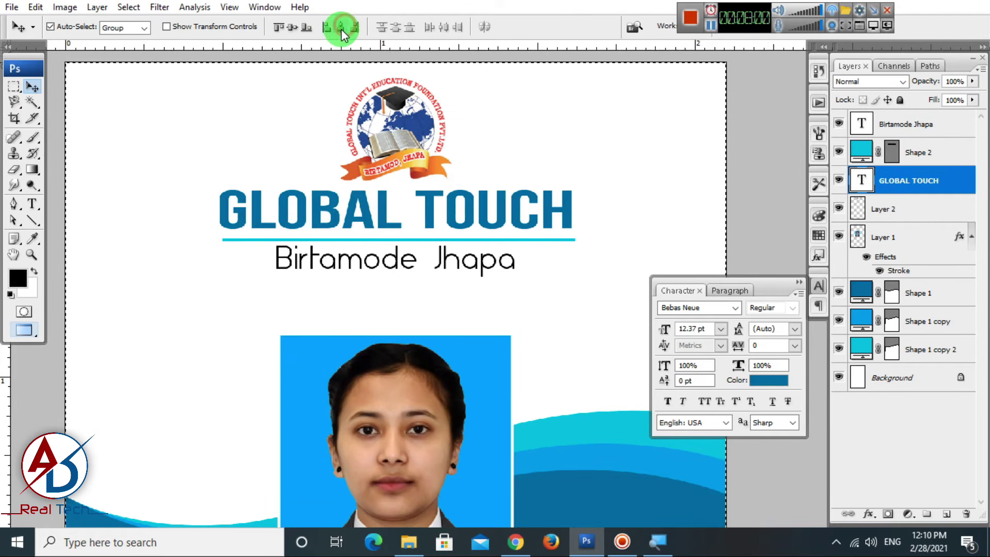
key("ctrl+d")
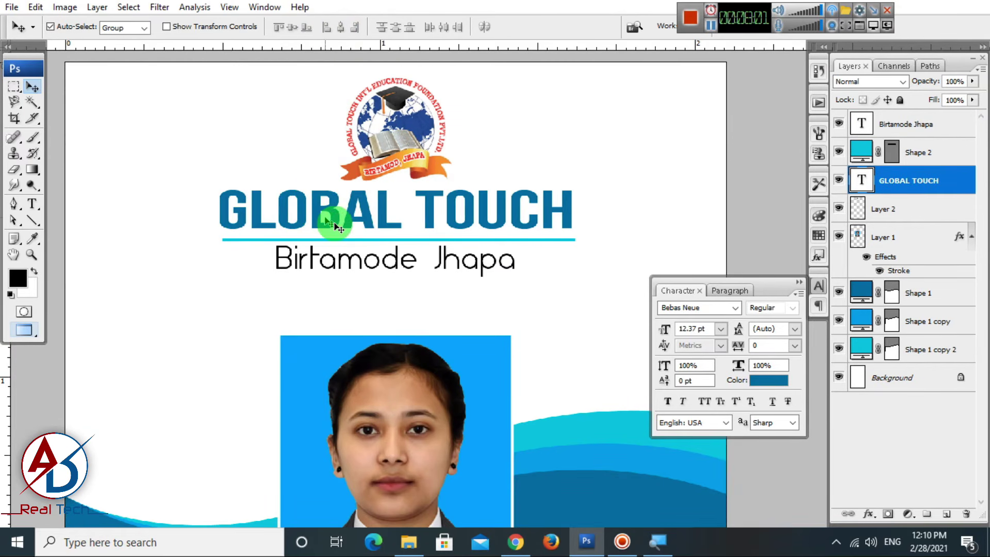
Centre the cyan line under the "GLOBAL TOUCH" heading horizontally on the card.
left_click(432, 241)
key("ctrl+a")
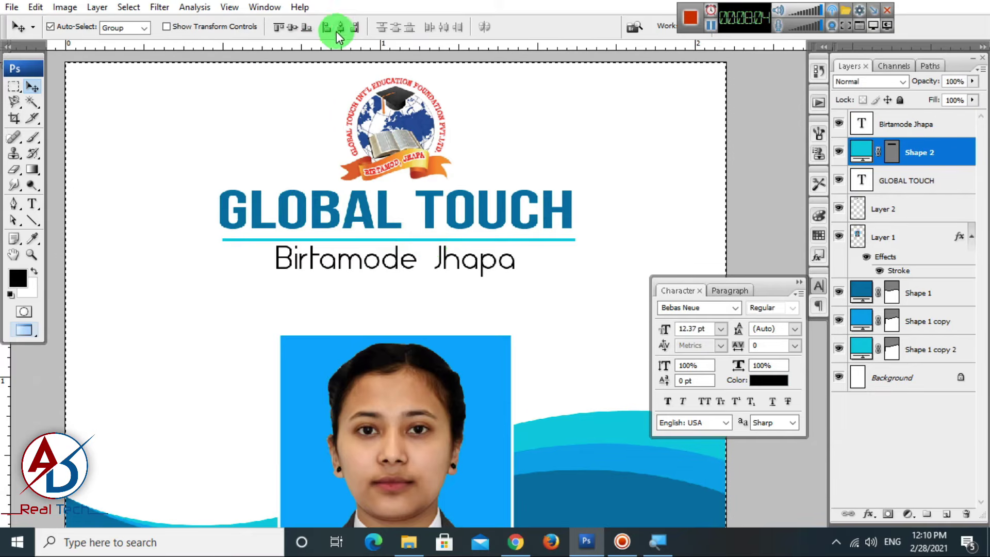
left_click(340, 27)
key("ctrl+d")
Set the tracking of the "Birtamode Jhapa" text to 100.
scroll(319, 285, "down", 5)
left_click_drag(439, 361, 457, 303)
left_click_drag(450, 339, 457, 312)
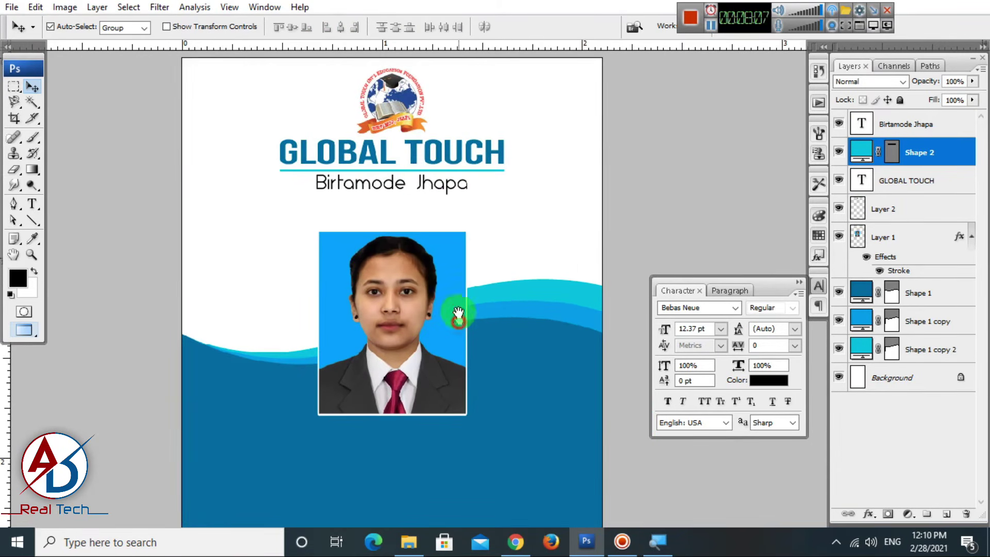
left_click(424, 183)
scroll(438, 304, "down", 5)
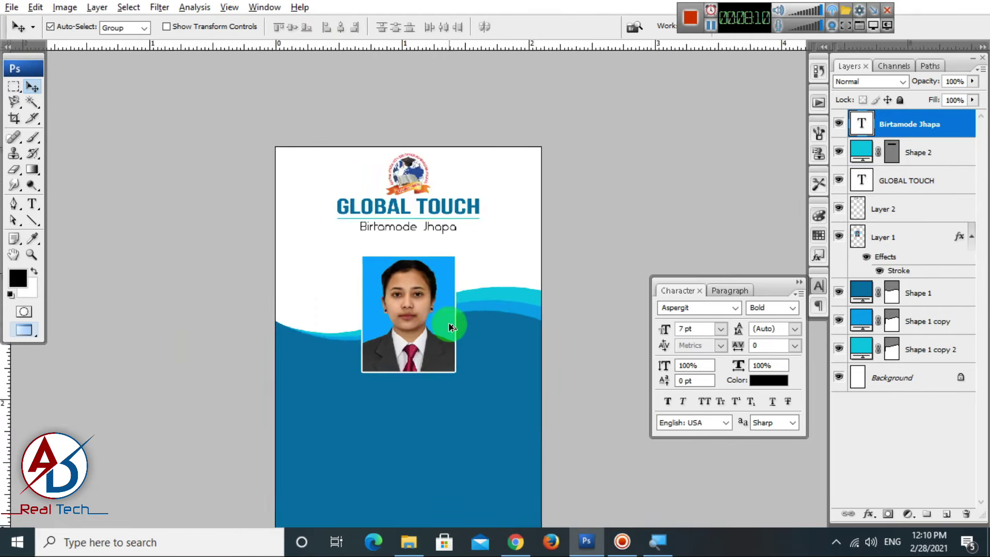
scroll(452, 331, "up", 2)
mouse_move(501, 384)
left_mouse_down()
mouse_move(512, 355)
mouse_move(498, 392)
left_mouse_up()
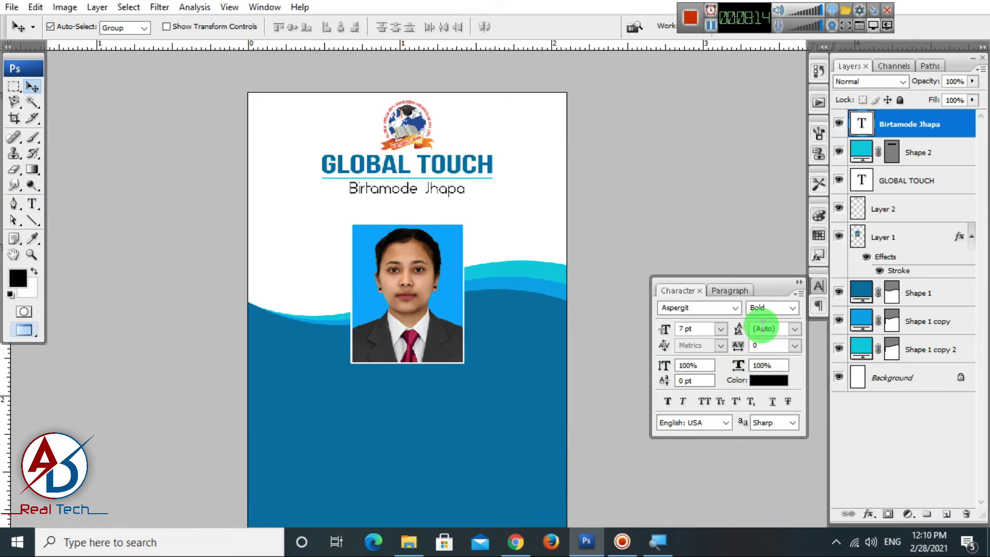
left_click(794, 345)
left_click(769, 348)
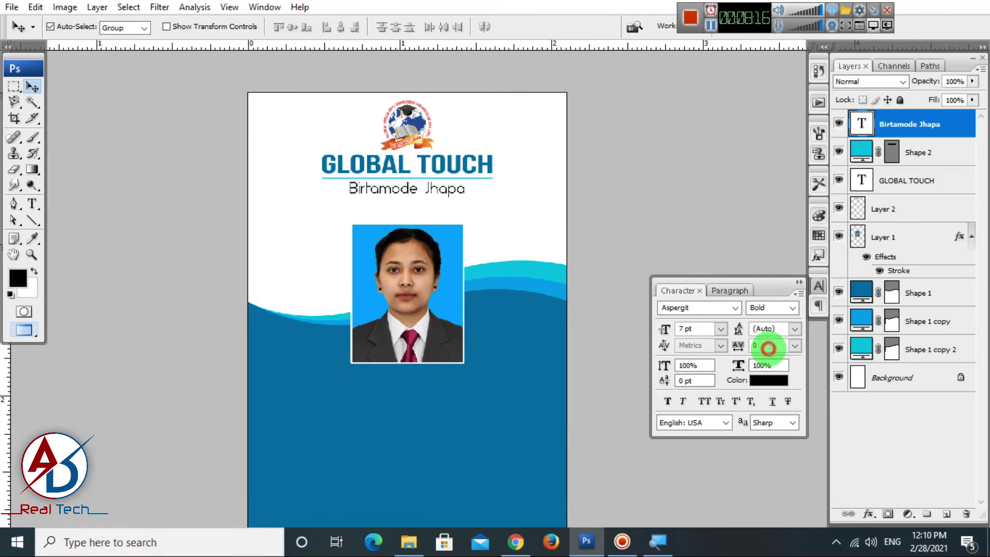
scroll(769, 348, "up", 1)
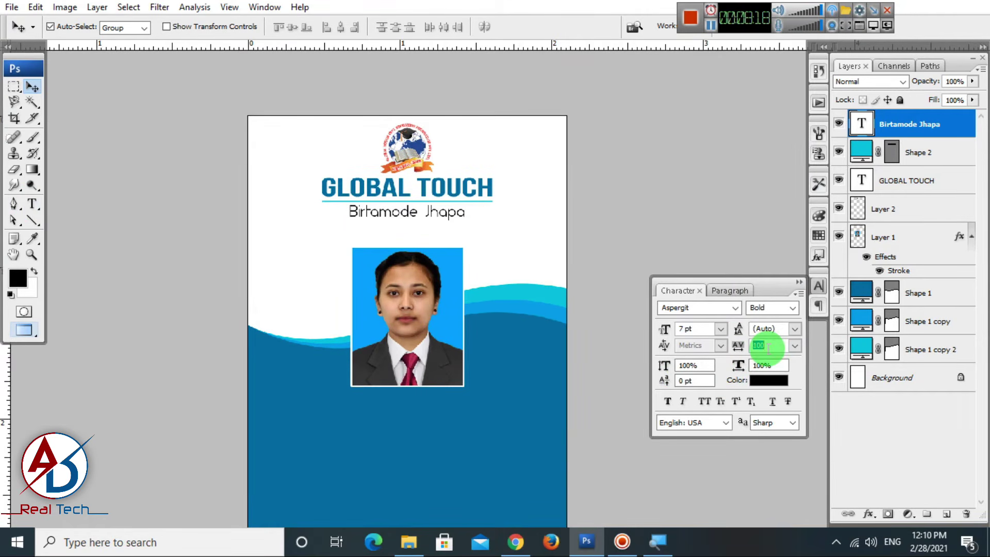
left_click(366, 248)
left_click(378, 219)
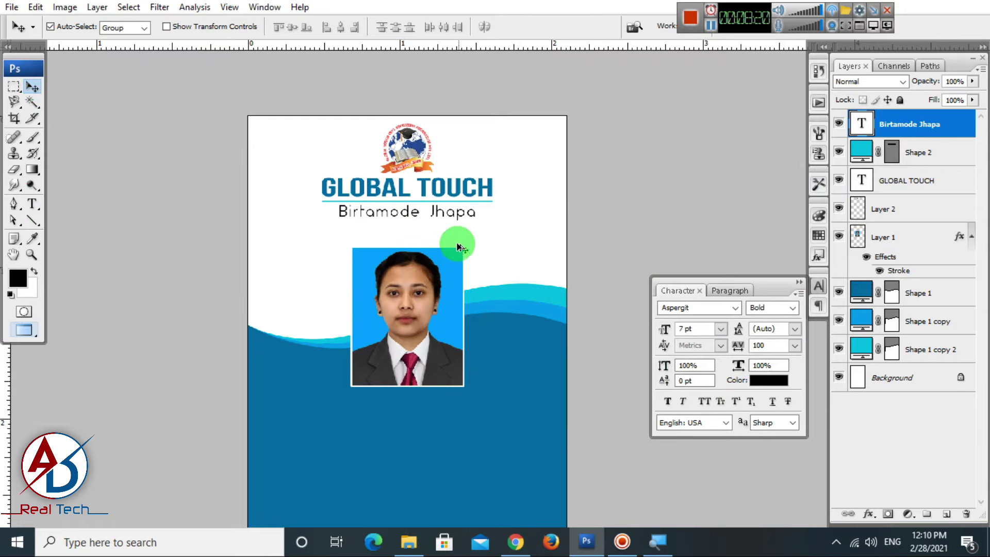
Set the horizontal scale of the whole "Birtamode Jhapa" text to 105%.
scroll(461, 247, "up", 1)
left_click(32, 204)
left_click(352, 199)
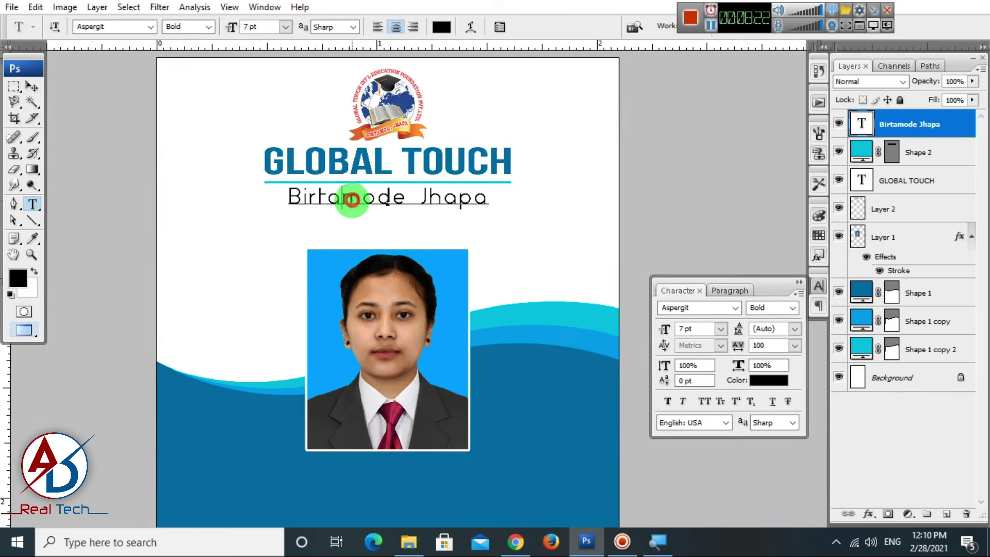
key("ctrl+a")
left_click(776, 365)
scroll(769, 363, "up", 5)
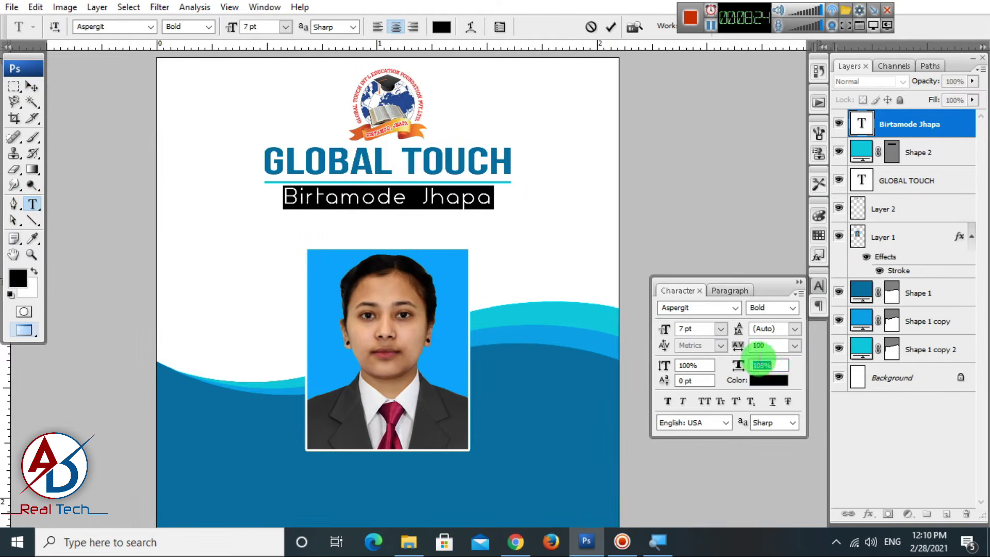
Change the location text to "Birtamode-4, Jhapa" and set its tracking to 80.
left_click(405, 201)
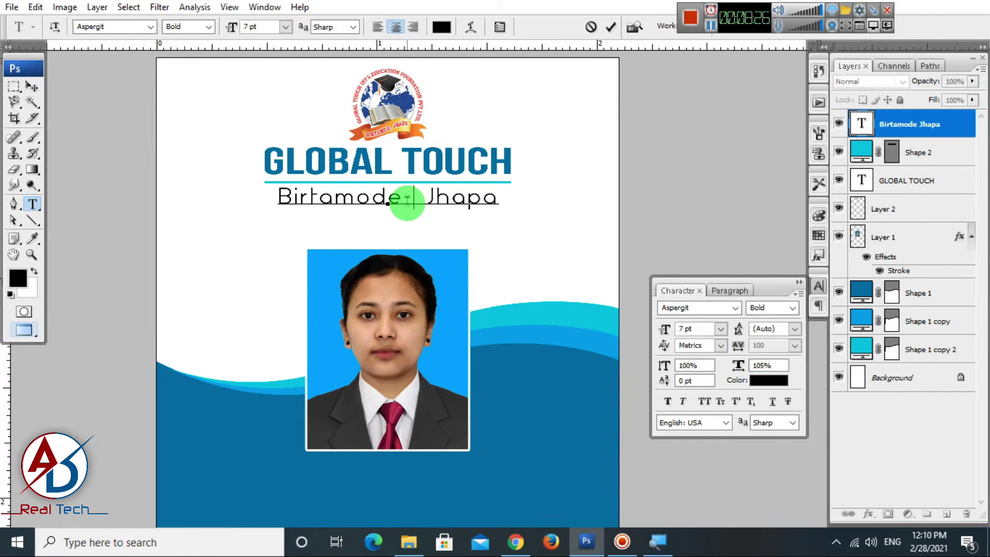
type("-4,")
key("ctrl+a")
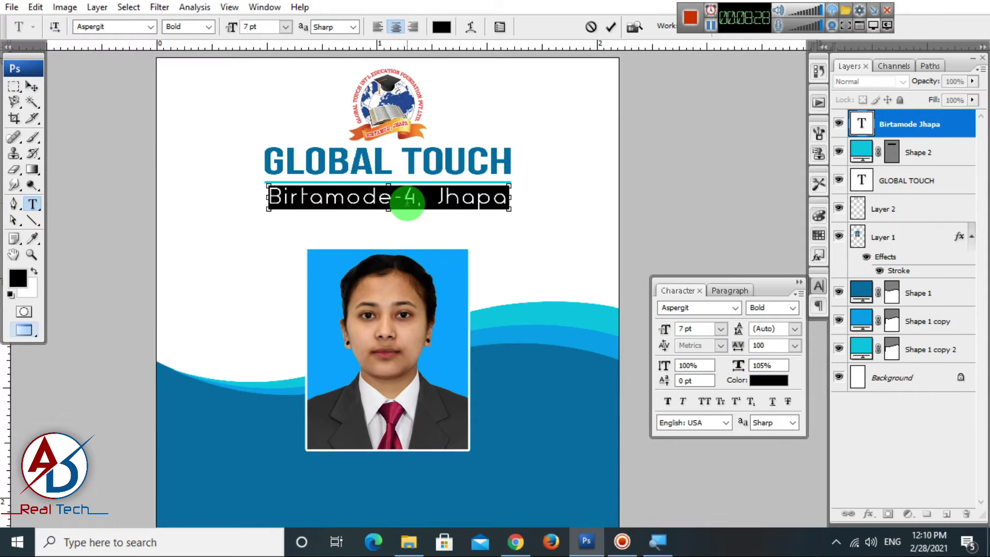
left_click(783, 346)
scroll(783, 347, "down", 4)
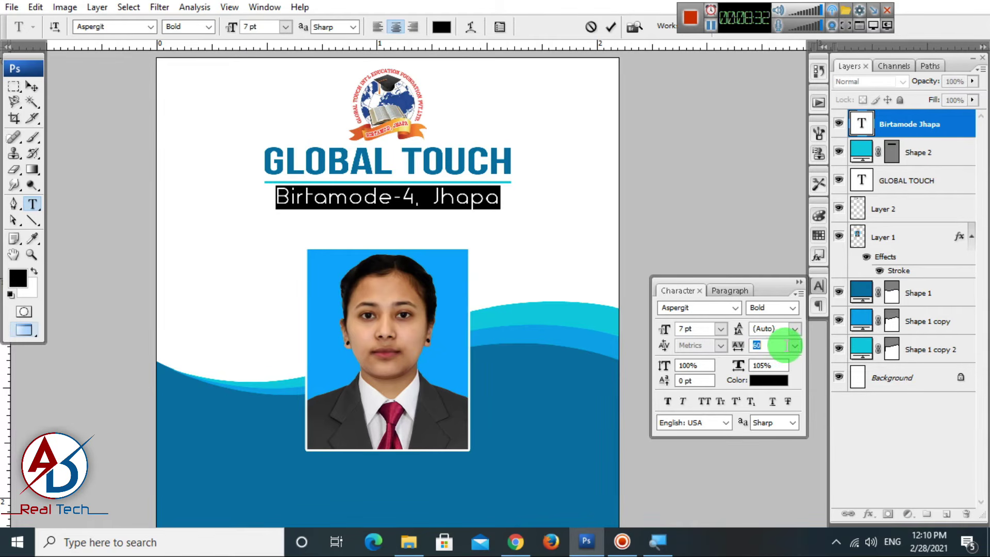
scroll(785, 346, "up", 2)
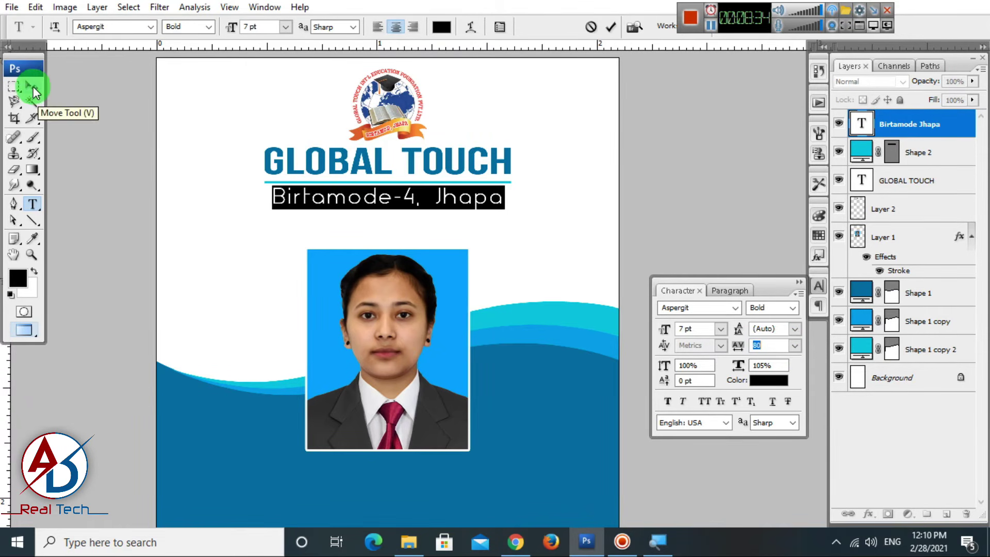
left_click(33, 88)
left_click(472, 228)
Examine the card's overall layout and the empty blue area below the photo.
scroll(467, 249, "down", 4)
left_click_drag(497, 353, 500, 227)
scroll(462, 379, "up", 1)
left_click_drag(464, 372, 471, 331)
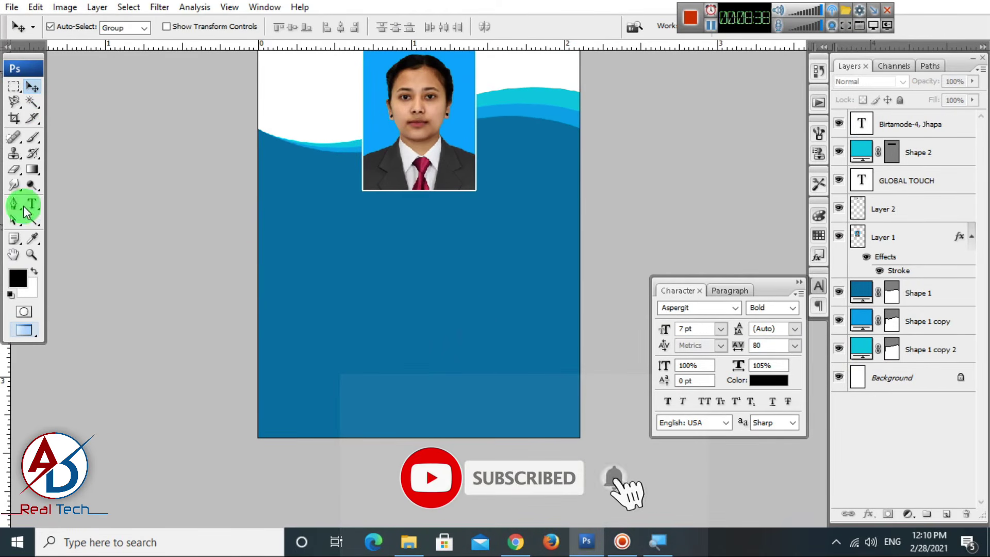
left_click_drag(384, 285, 422, 350)
scroll(373, 292, "down", 3)
scroll(372, 293, "up", 2)
scroll(416, 323, "down", 2)
scroll(417, 325, "up", 1)
mouse_move(425, 264)
left_mouse_down()
mouse_move(419, 281)
mouse_move(423, 273)
left_mouse_up()
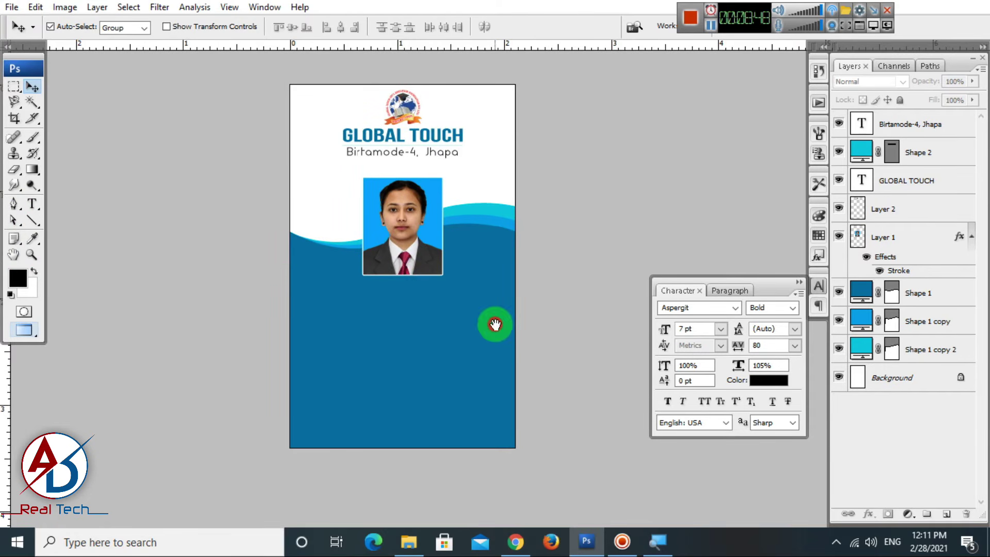
left_click_drag(495, 324, 491, 326)
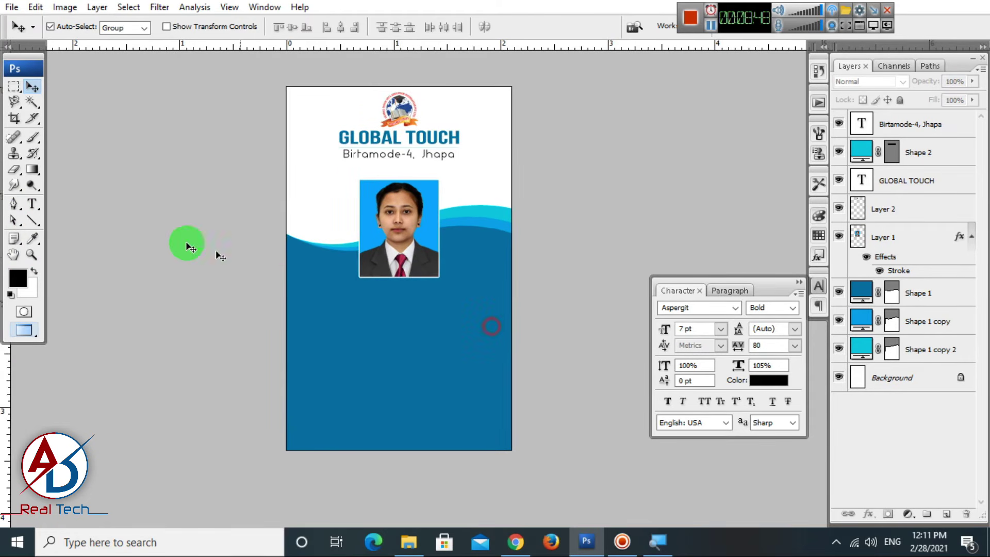
Add the cardholder's full name in capitals with tracking 0, placed in the middle just below the photo.
left_click(36, 207)
left_click(316, 312)
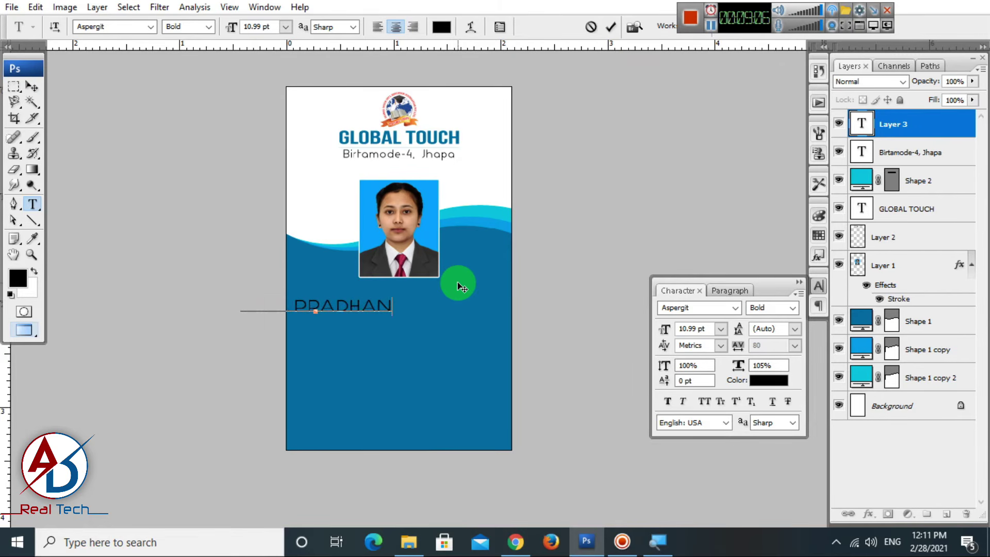
key("ctrl+a")
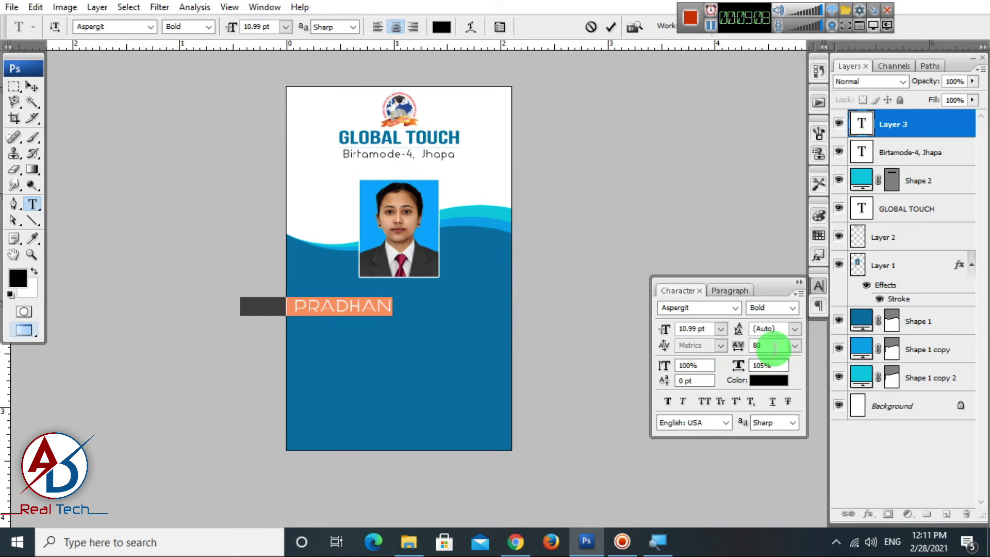
left_click(794, 345)
left_click(786, 214)
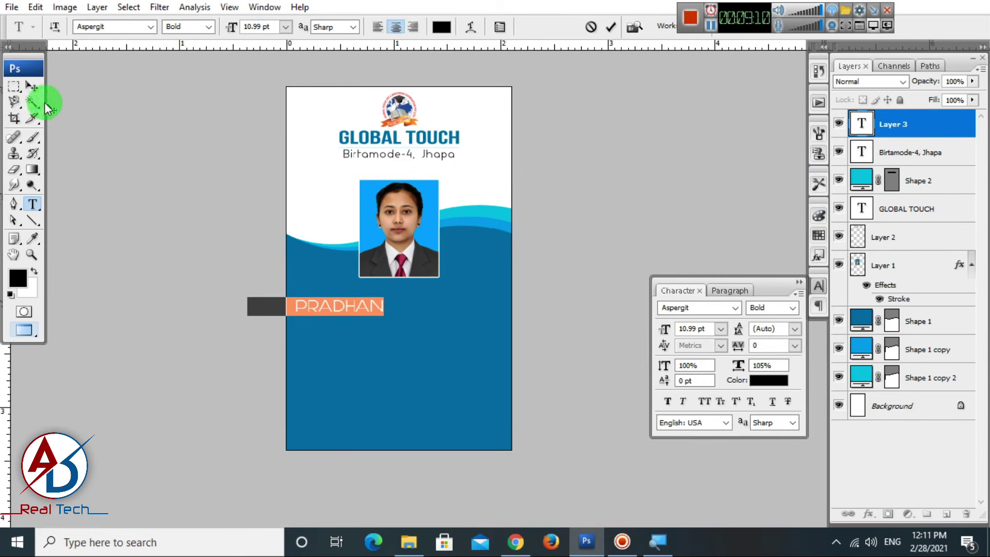
left_click(31, 87)
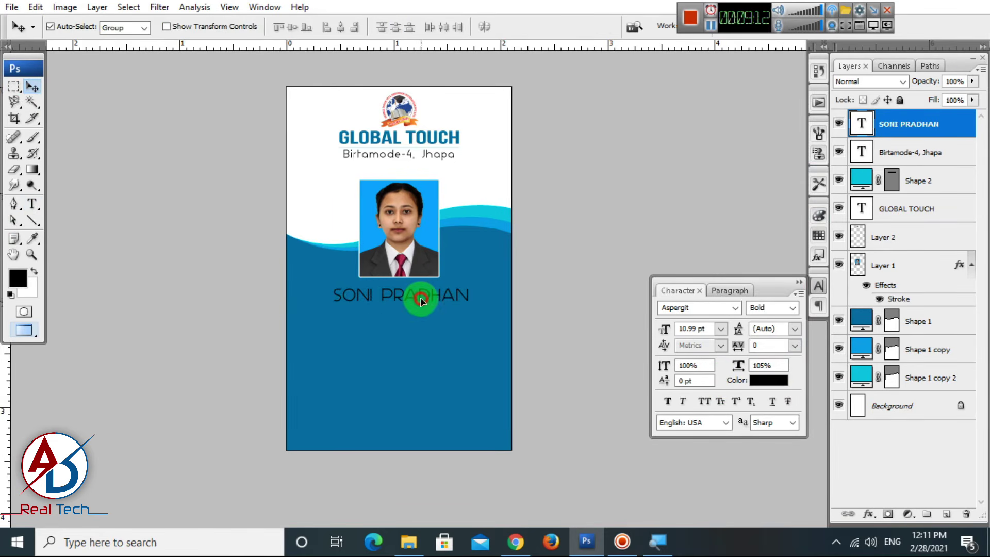
left_click_drag(421, 298, 418, 298)
Set the cardholder's name to 10 pt in the Calibri font.
left_click(32, 203)
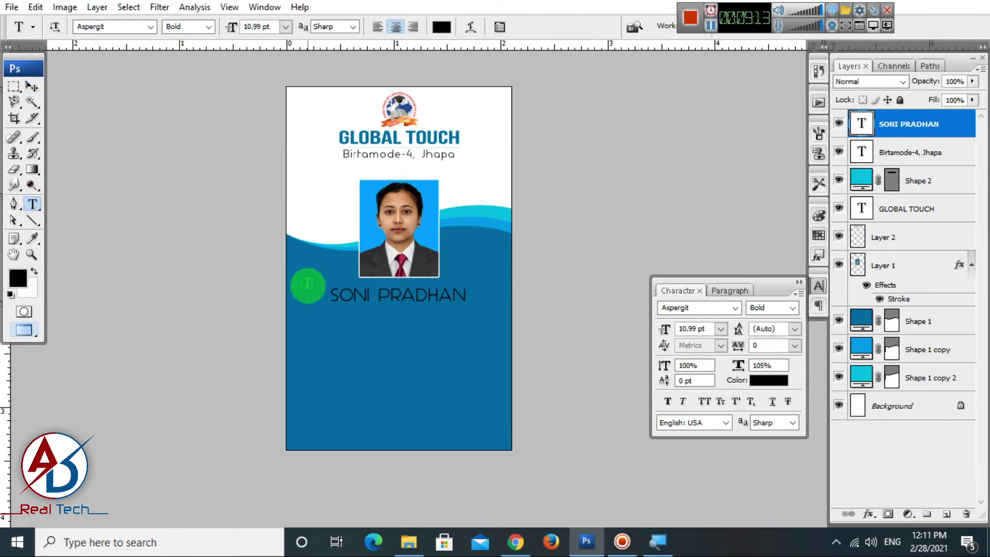
triple_click(349, 301)
left_click(282, 27)
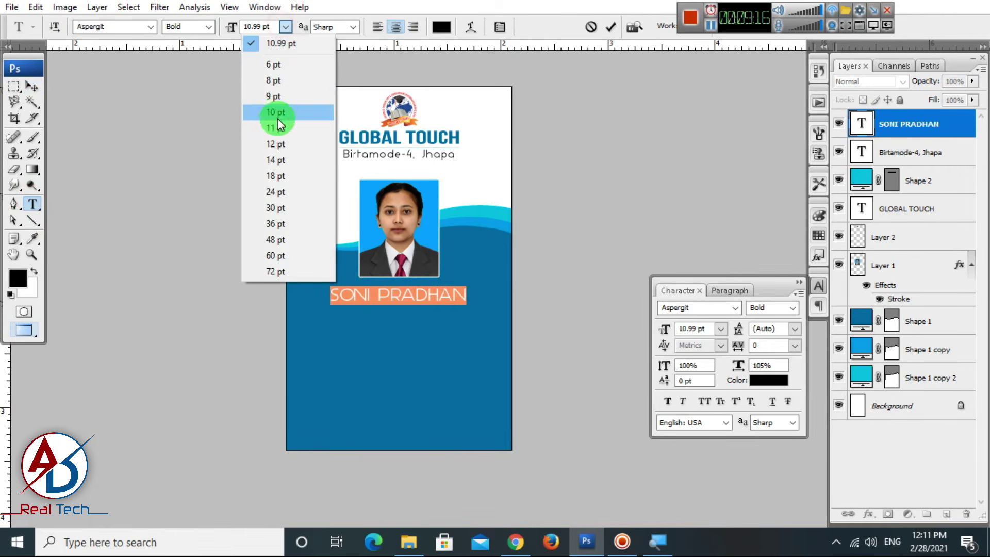
left_click(274, 108)
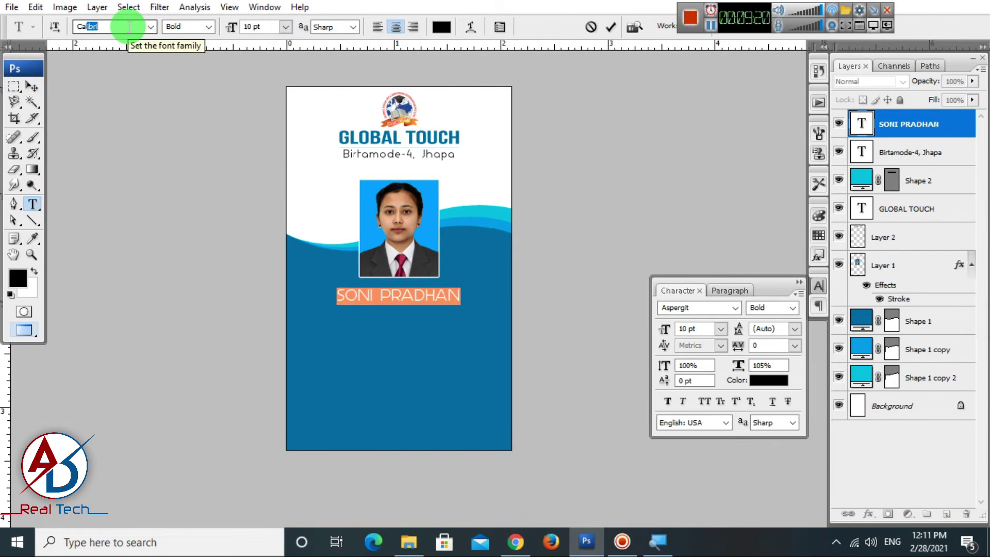
key("Return")
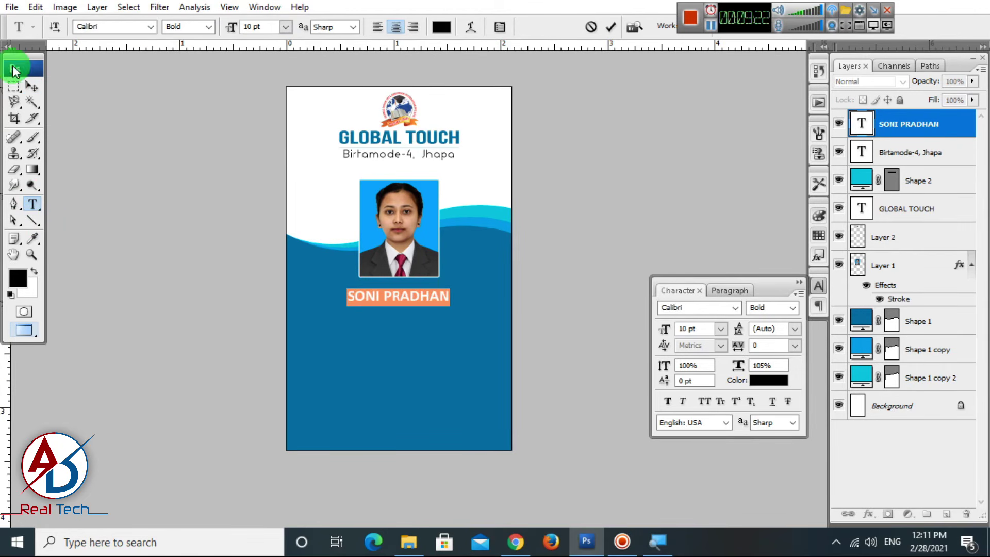
Move the cardholder's name slightly up, closer to the lower edge of the photo.
left_click(31, 86)
scroll(382, 335, "up", 4)
key("alt+space")
left_click_drag(435, 346, 426, 351)
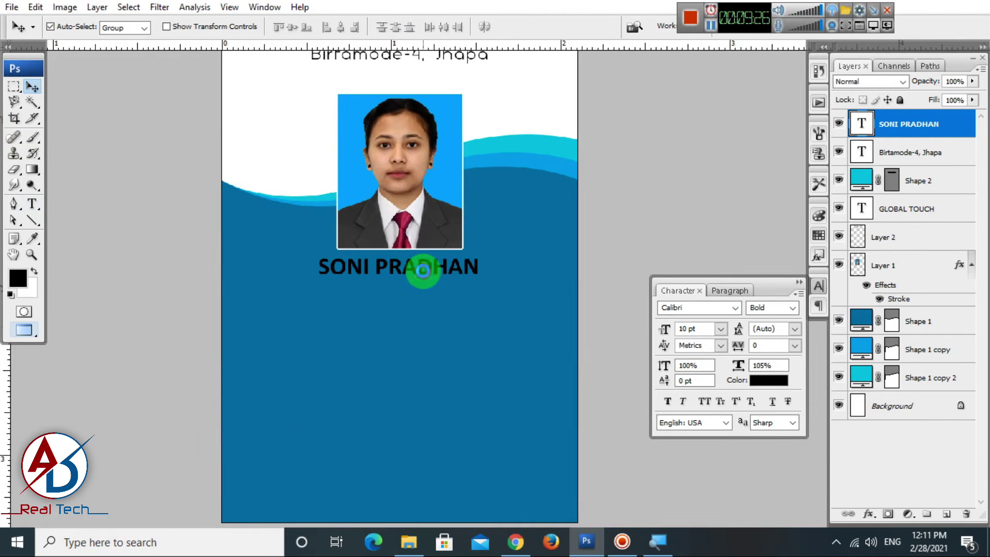
Try the Regular font style on the cardholder's name and set it back to Bold.
left_click(31, 203)
triple_click(360, 269)
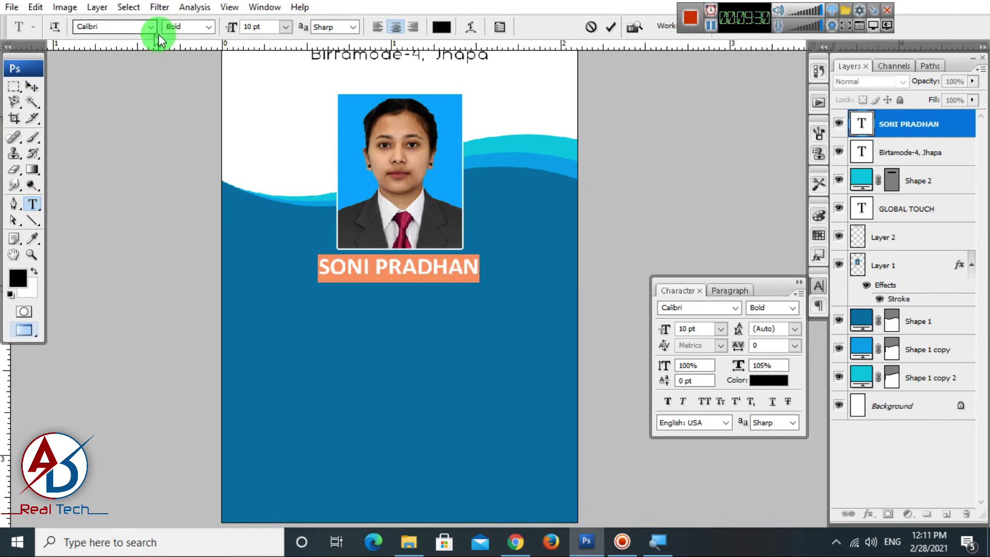
left_click(191, 83)
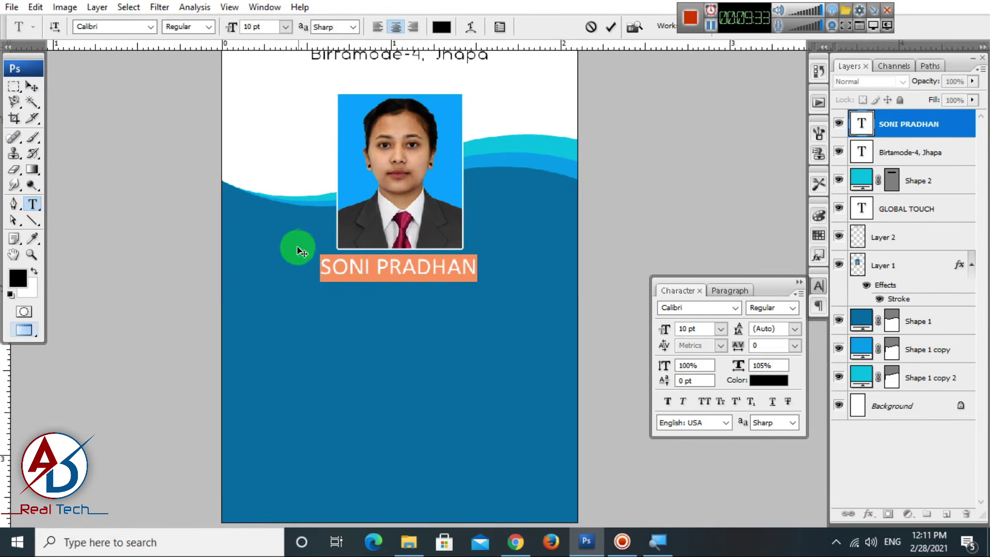
left_click(208, 27)
left_click(204, 97)
Duplicate the cardholder's name directly below itself and replace the copy's wording with "FRONT DESK OFFICER".
left_click(32, 86)
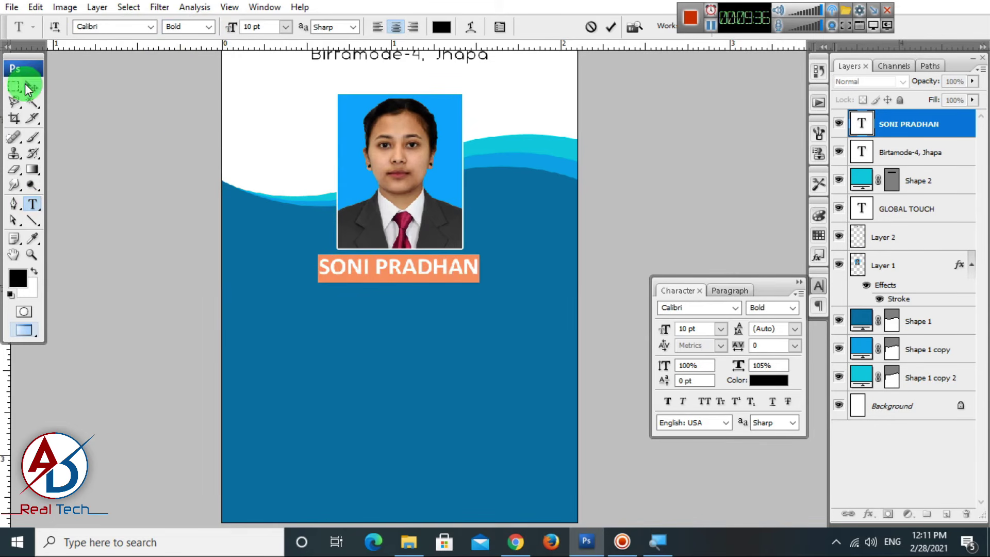
left_click_drag(376, 260, 394, 295)
key("t")
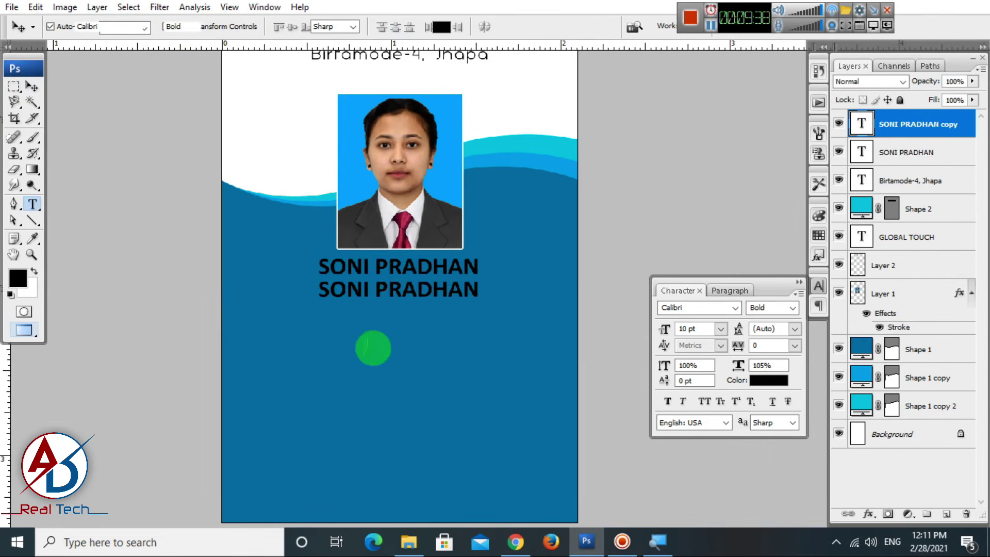
triple_click(392, 295)
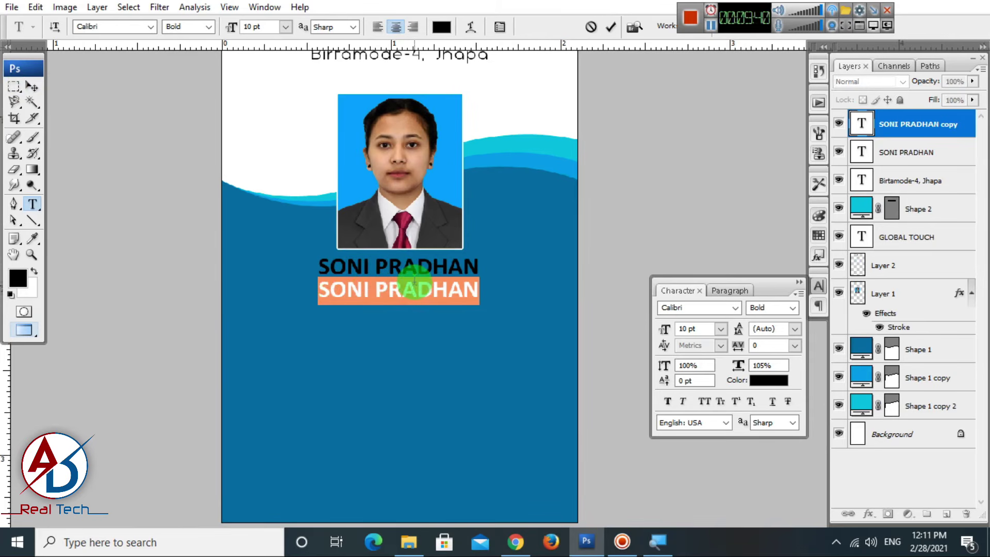
type("FORNT DESK")
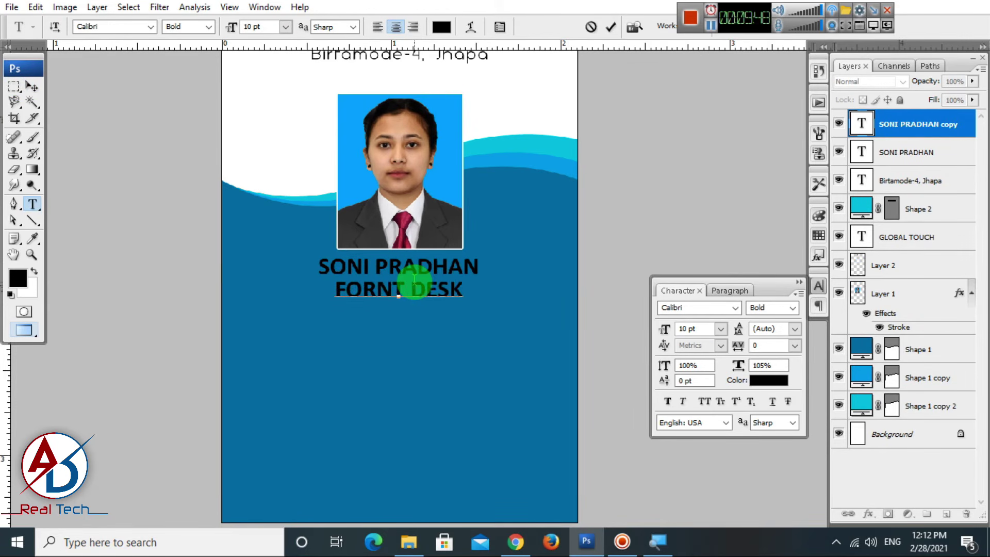
type("OFFICER")
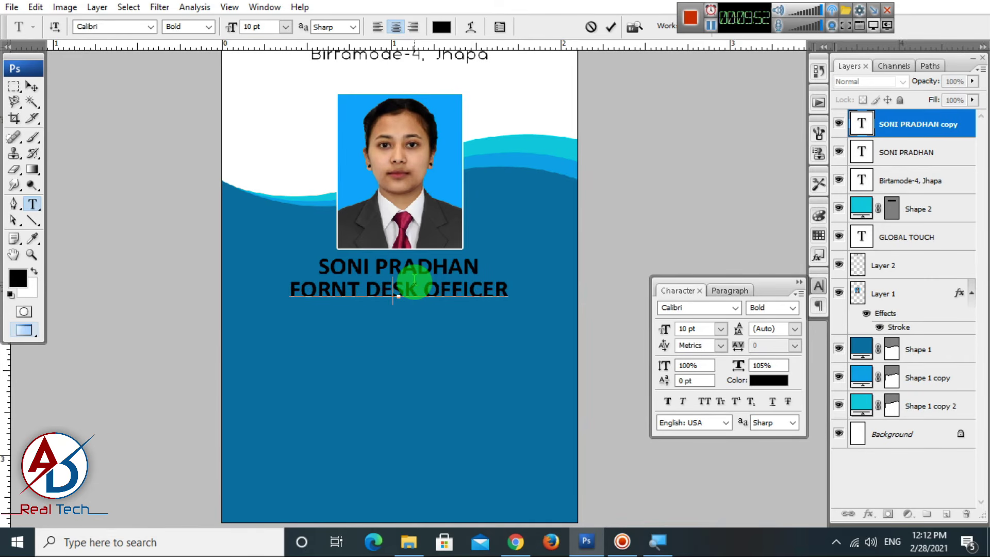
key("BackSpace")
key("BackSpace")
key("BackSpace")
key("BackSpace")
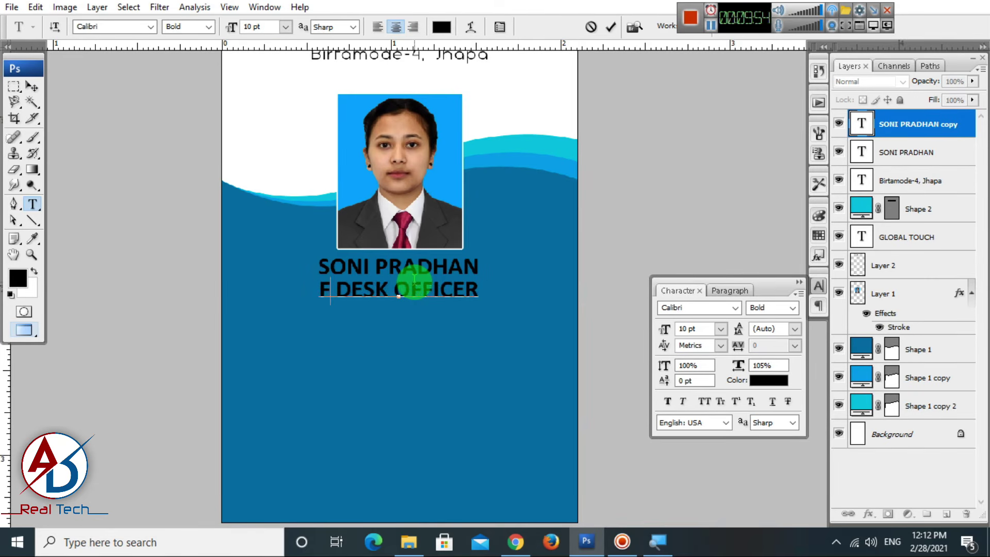
type("RONT")
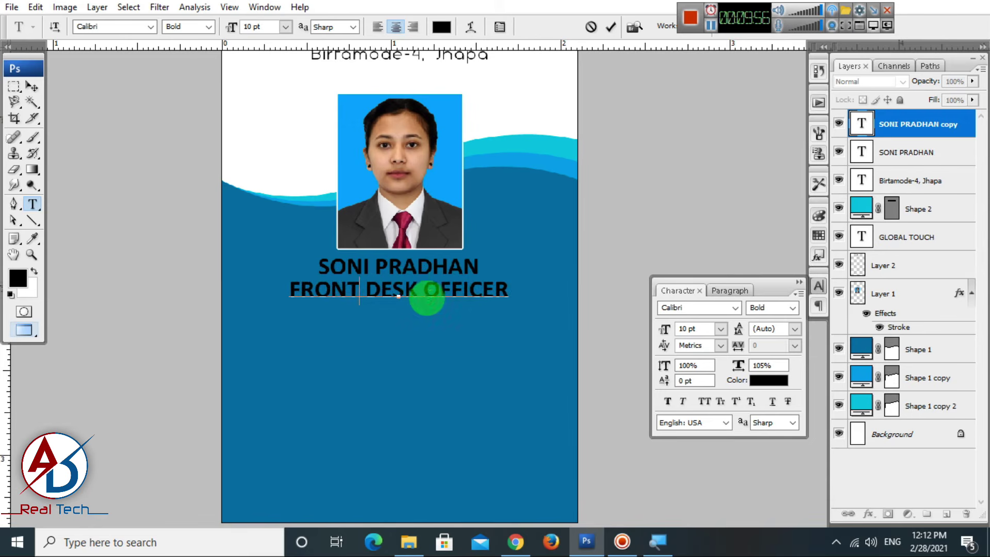
Set the job title "FRONT DESK OFFICER" to 7 pt in the Regular font style.
triple_click(425, 292)
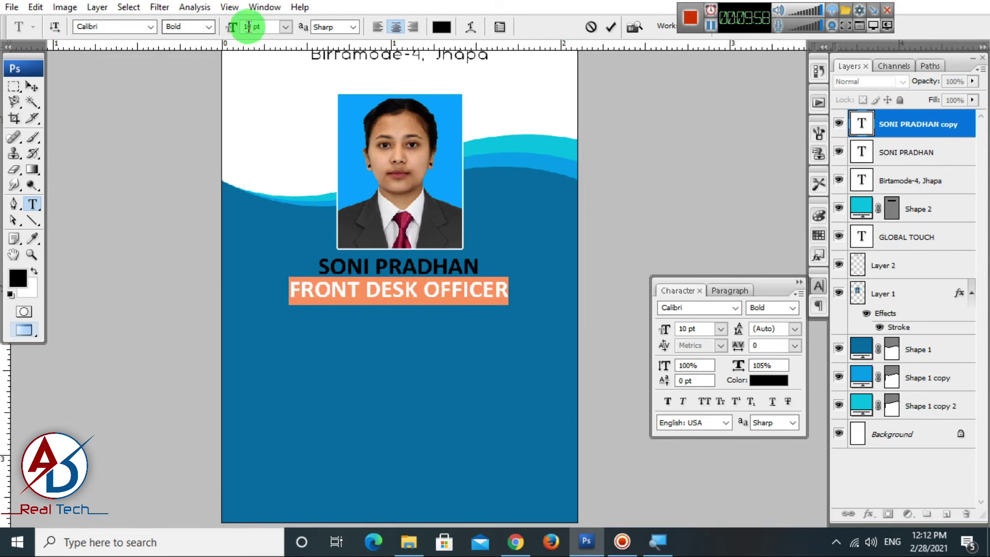
scroll(261, 26, "down", 3)
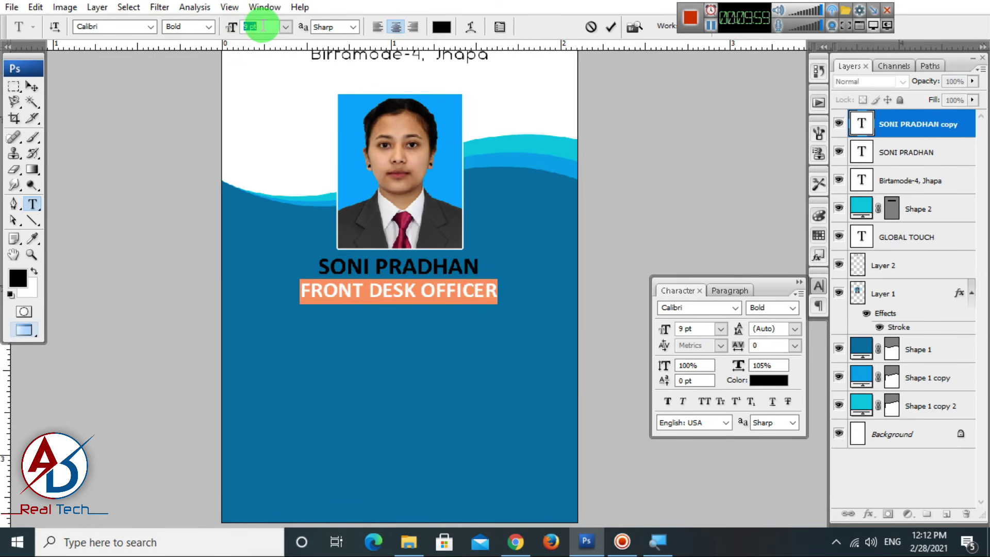
left_click(212, 28)
left_click(188, 69)
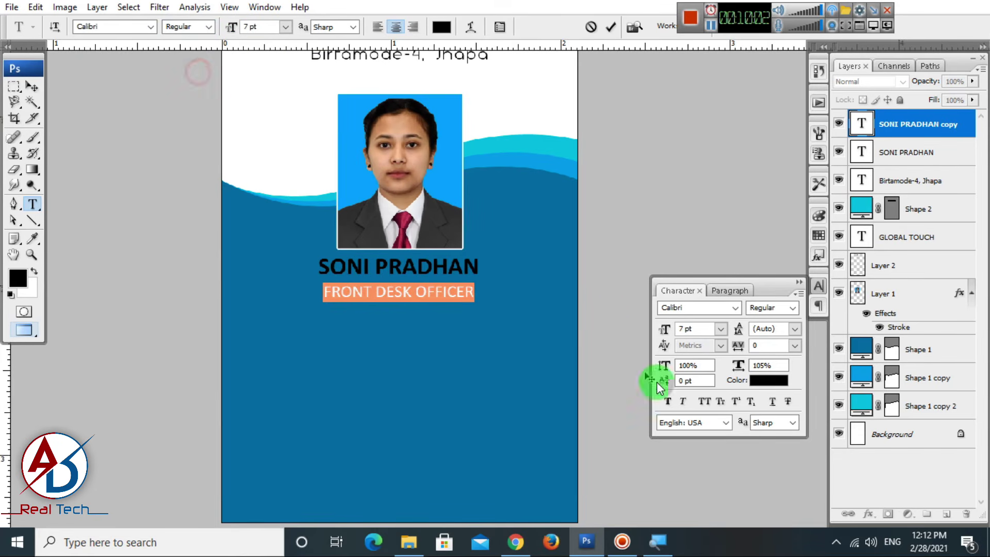
left_click(384, 294)
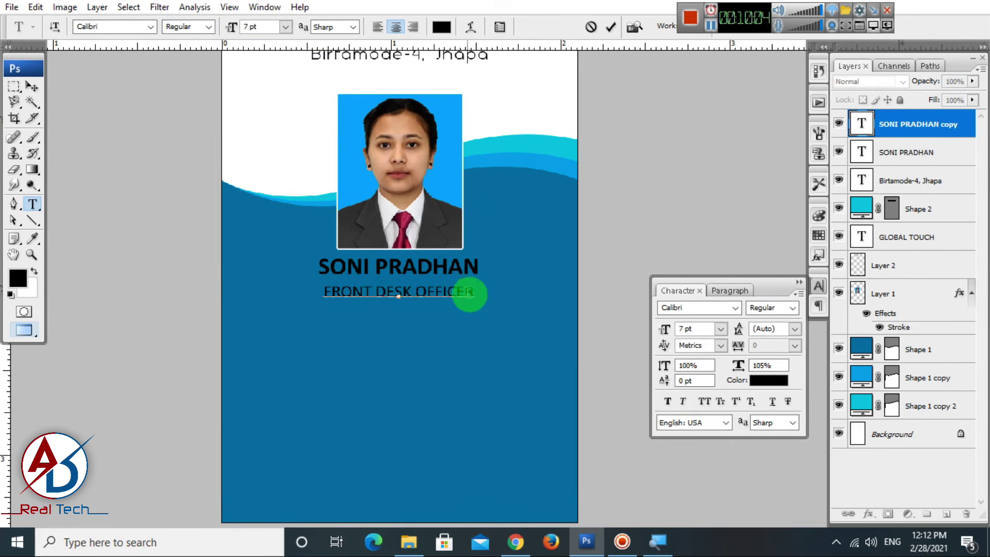
left_click_drag(475, 295, 324, 293)
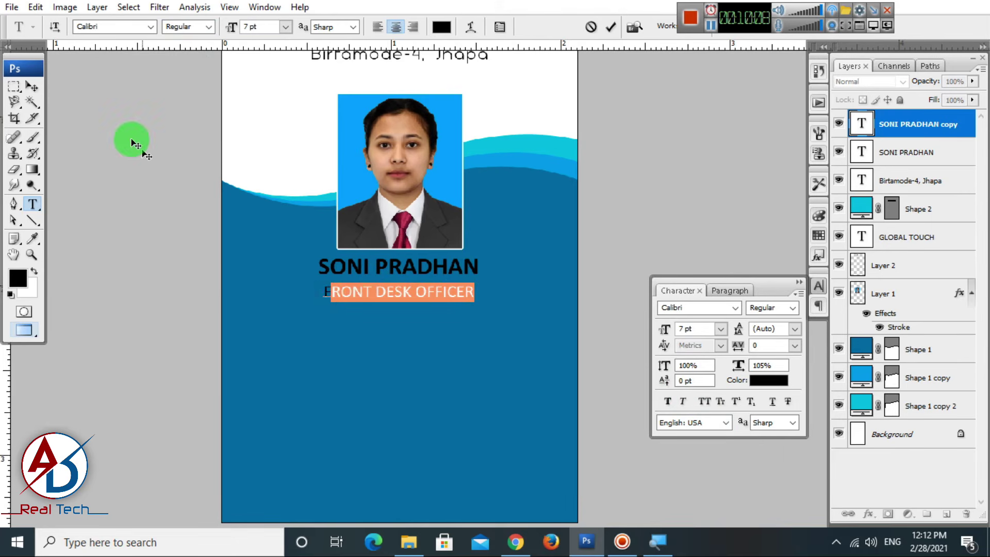
left_click(31, 85)
left_click(31, 203)
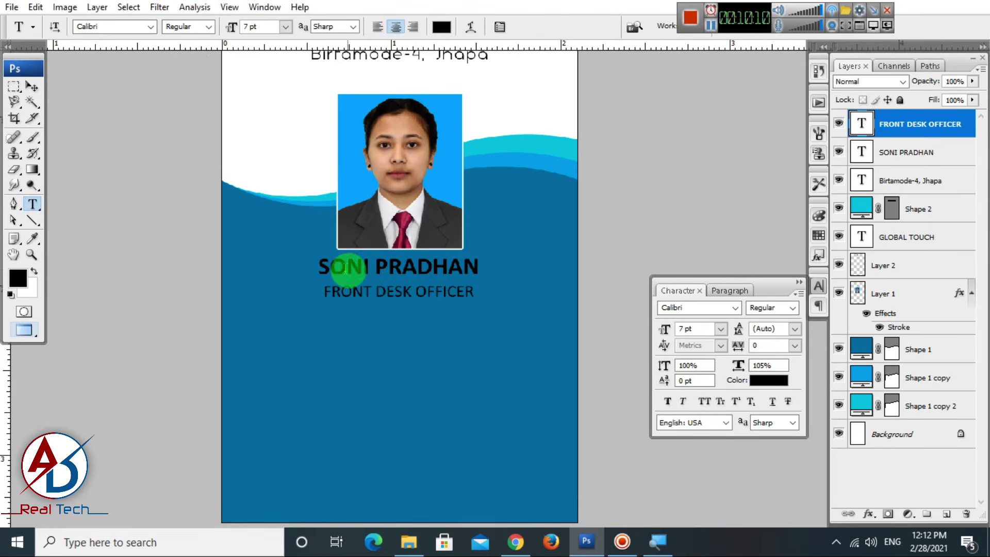
Enlarge the cardholder's name to 11 pt and nudge the job title slightly up towards it.
triple_click(330, 268)
key("Up")
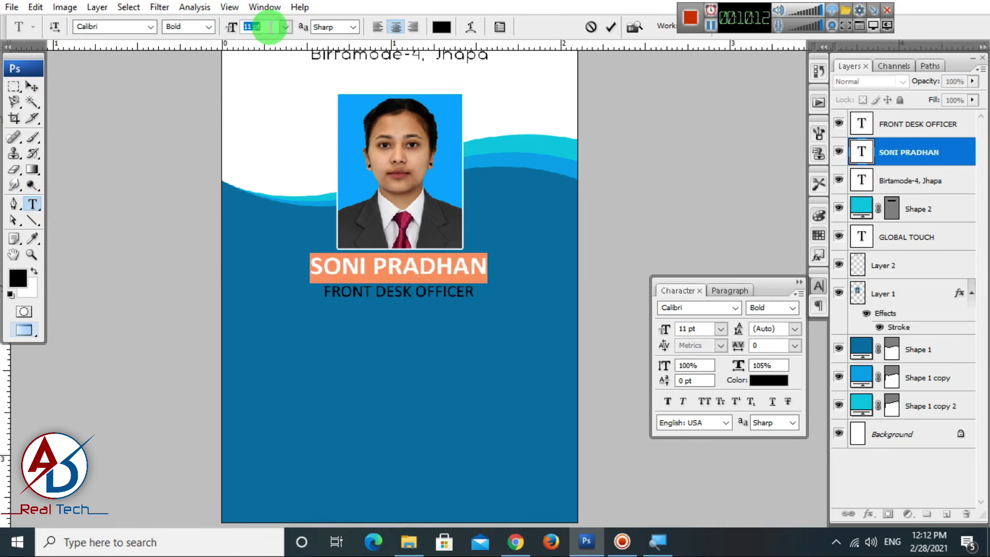
left_click(388, 294)
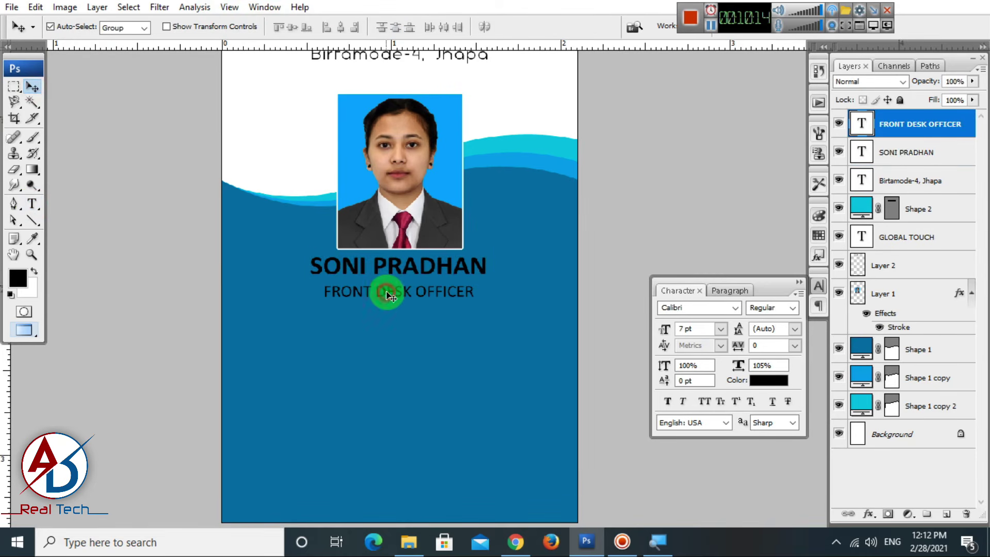
Change the text colour of the cardholder's name to white (ffffff).
left_click(399, 266)
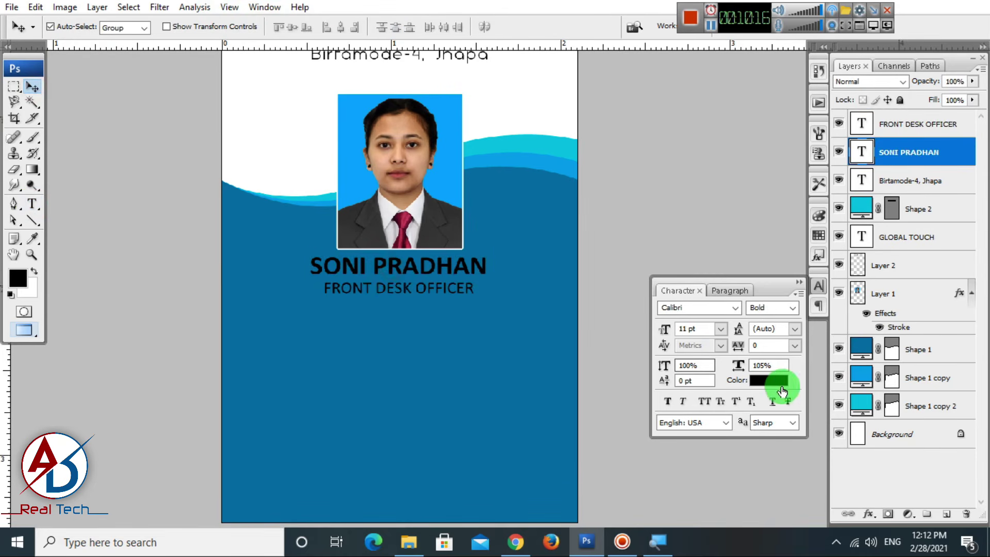
left_click(770, 382)
left_click_drag(631, 124, 552, 50)
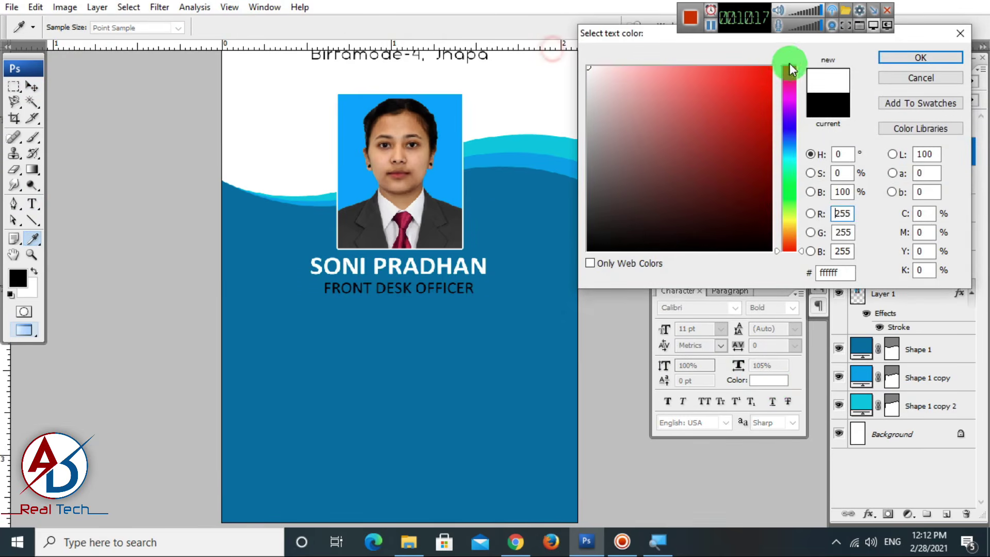
left_click(893, 59)
Change the text colour of the job title "FRONT DESK OFFICER" to white (ffffff).
left_click(420, 289)
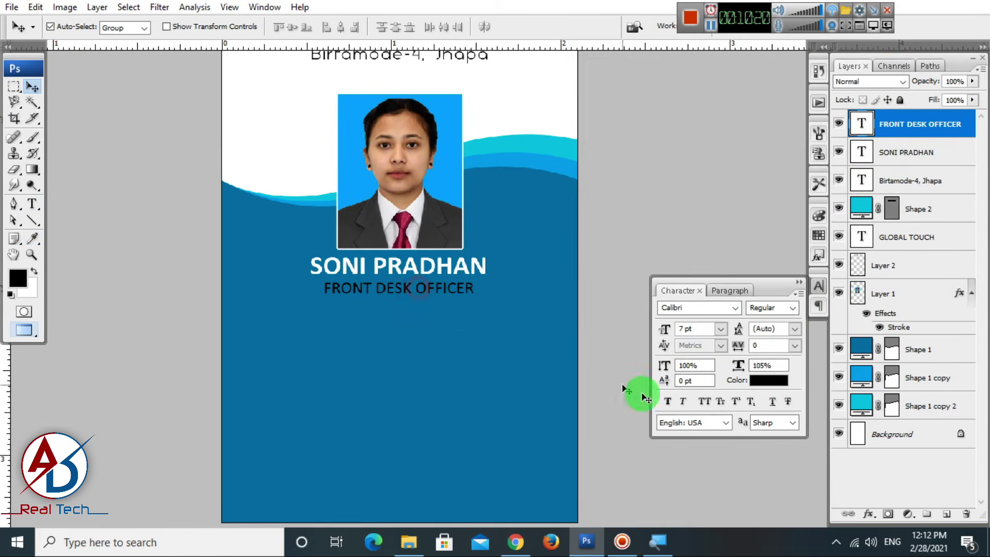
left_click(765, 382)
left_click_drag(665, 135, 501, 4)
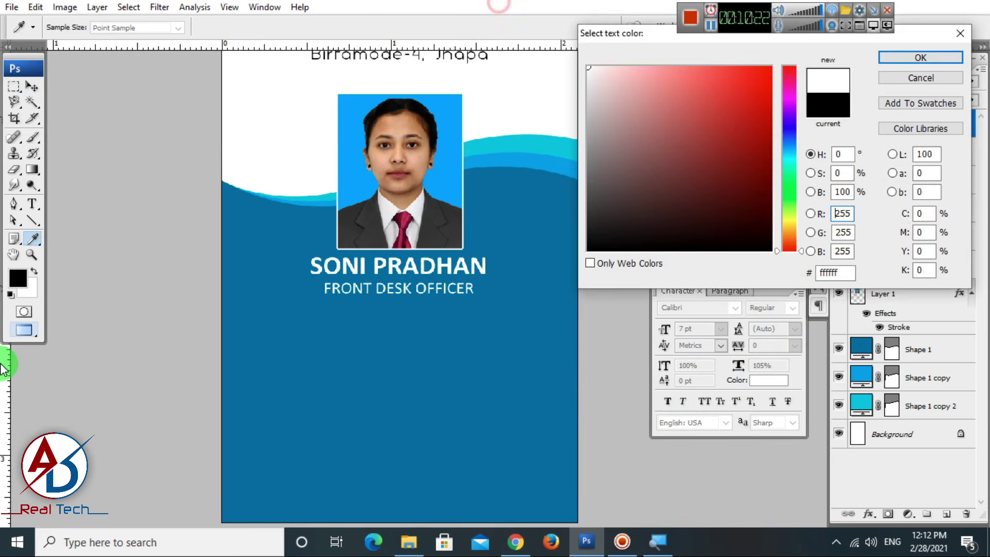
left_click(916, 59)
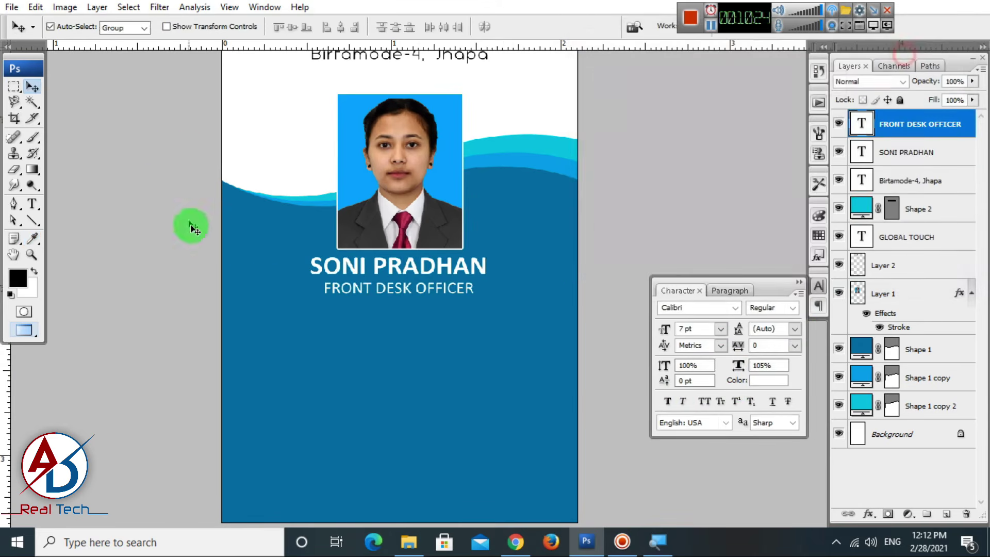
Create a left-aligned paragraph text box on the blue area below the job title, with 8 pt text.
scroll(314, 315, "down", 2)
left_click_drag(459, 374, 435, 342)
scroll(451, 388, "up", 1)
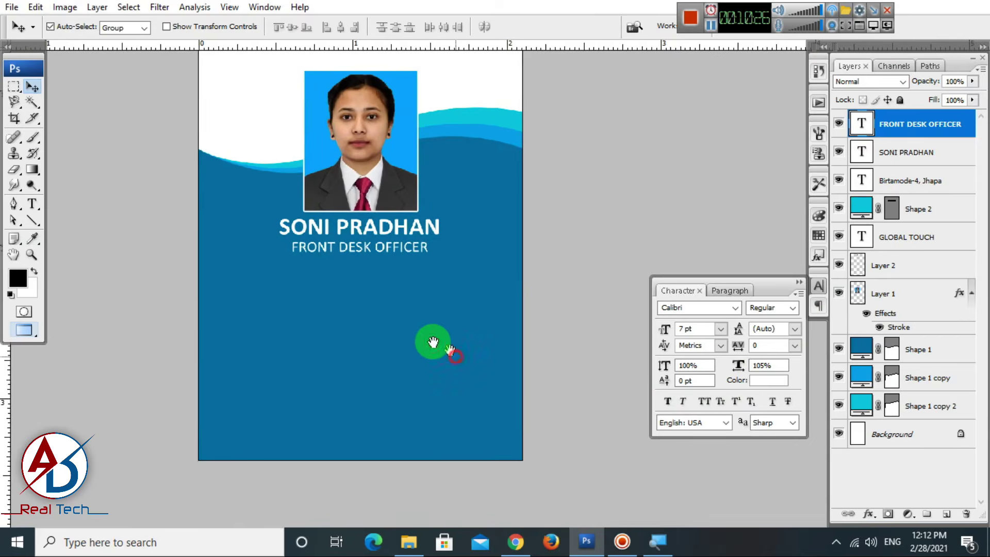
left_click(33, 206)
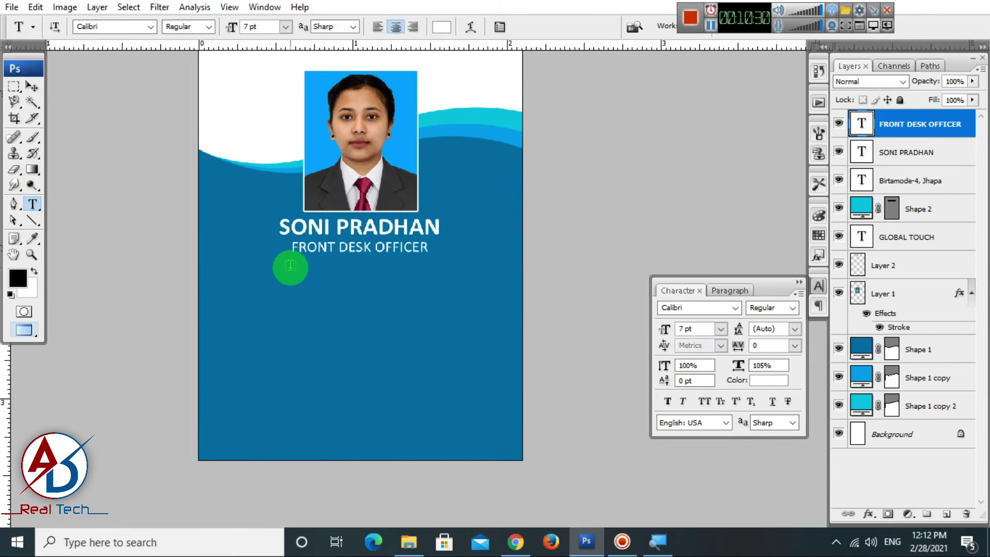
left_click_drag(290, 267, 458, 433)
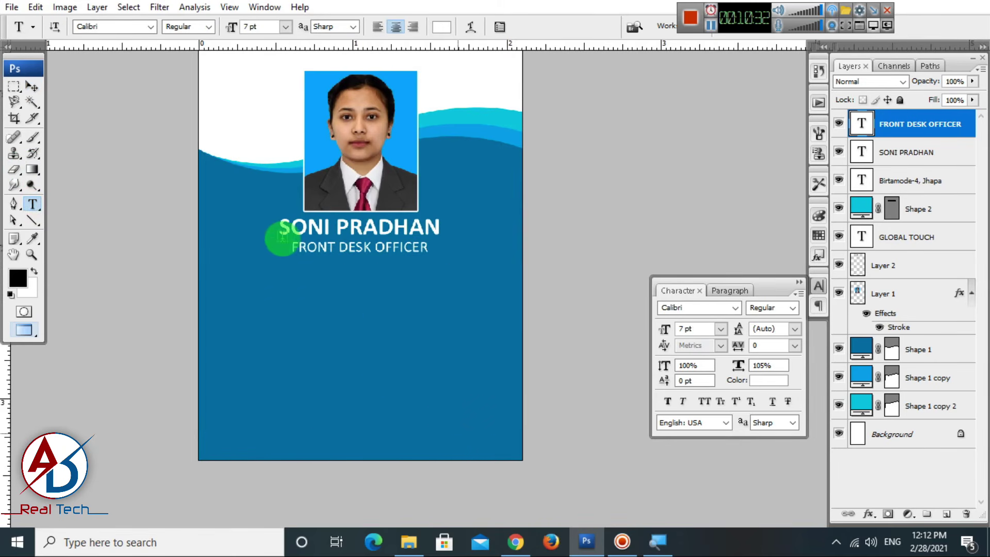
left_click(379, 28)
left_click(374, 330)
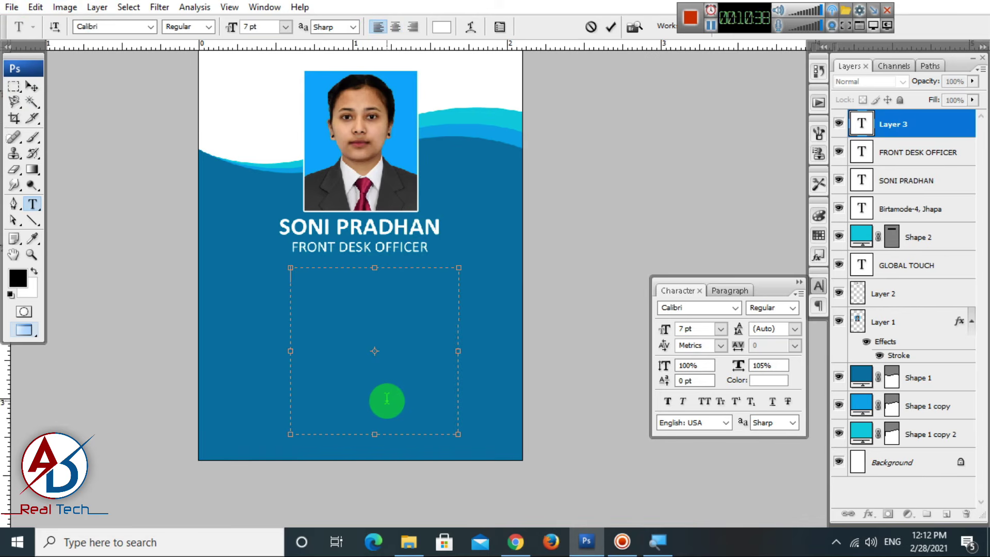
left_click(286, 28)
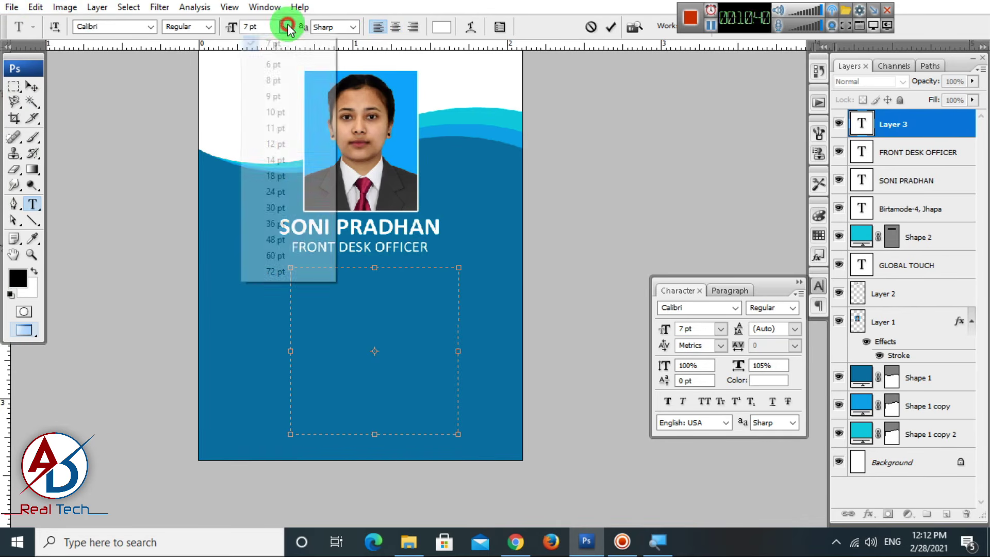
left_click(279, 79)
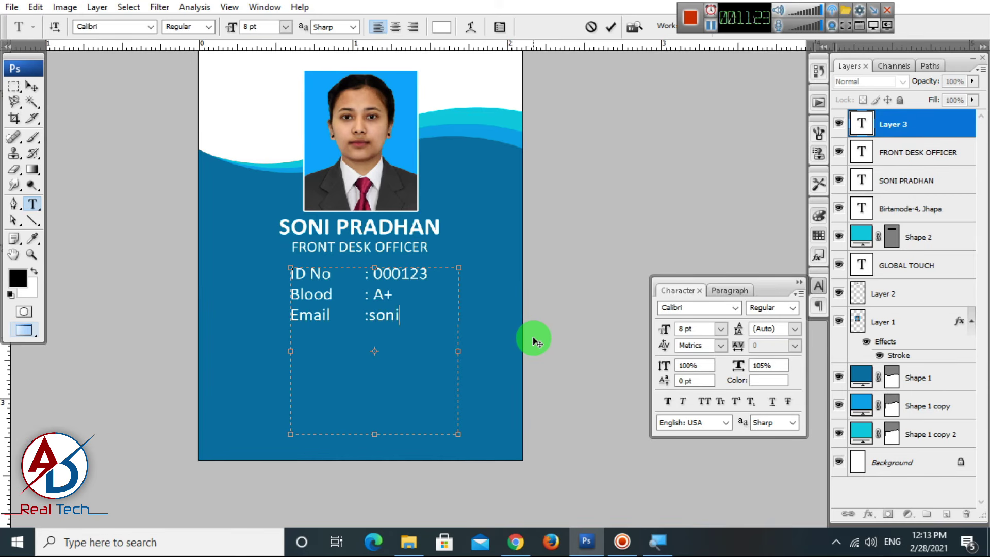
Fill in the ID No, Blood (A+) and Email lines in a widened text box and centre it horizontally on the card.
type("@gmai.com")
left_click_drag(458, 351, 505, 351)
left_click(32, 86)
key("ctrl+a")
left_click(357, 27)
key("ctrl+d")
Add a Phone line with the cardholder's phone number below the Email line.
left_click(32, 204)
left_click(457, 317)
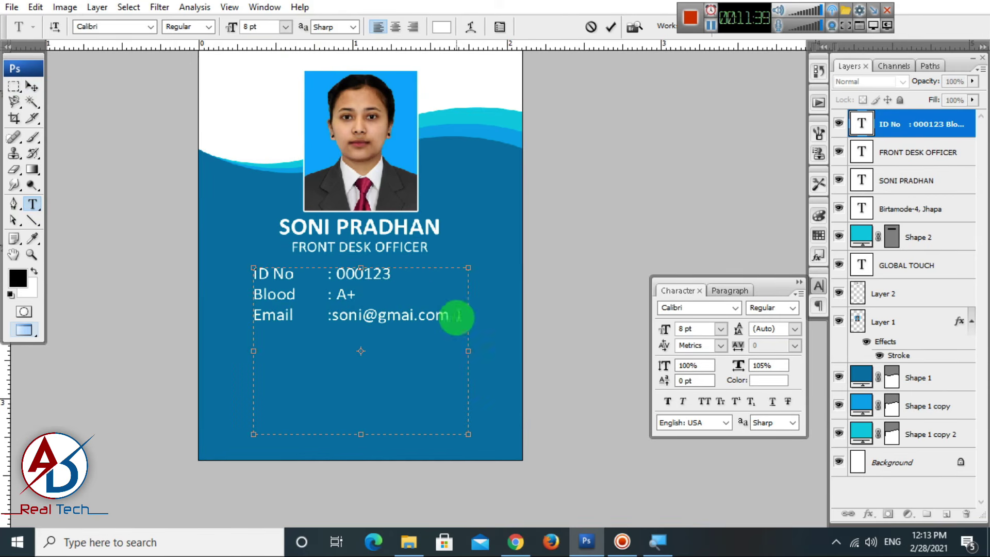
key("Return")
type("Phone\t: 01234567890")
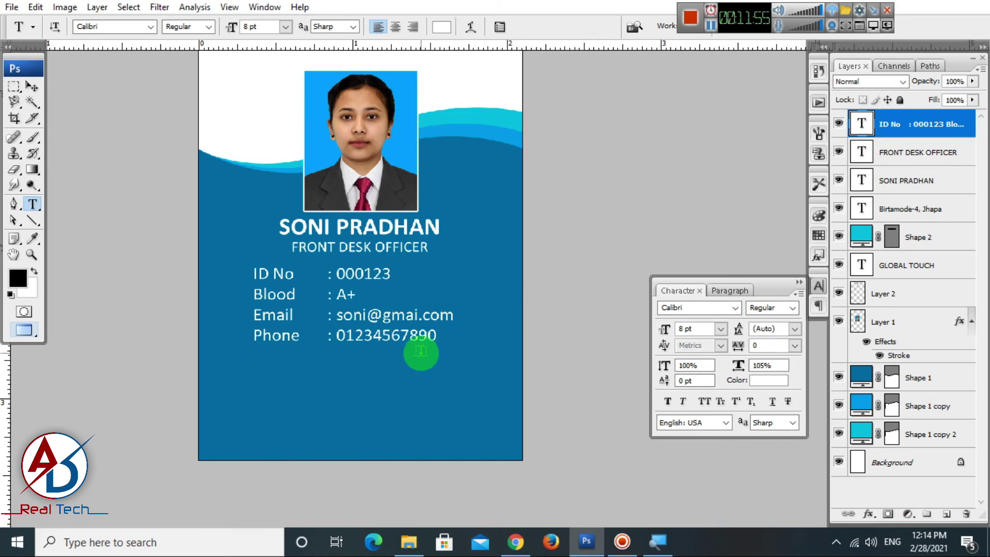
Add an Address line with the cardholder's address below the Phone line.
key("Return")
type("ad")
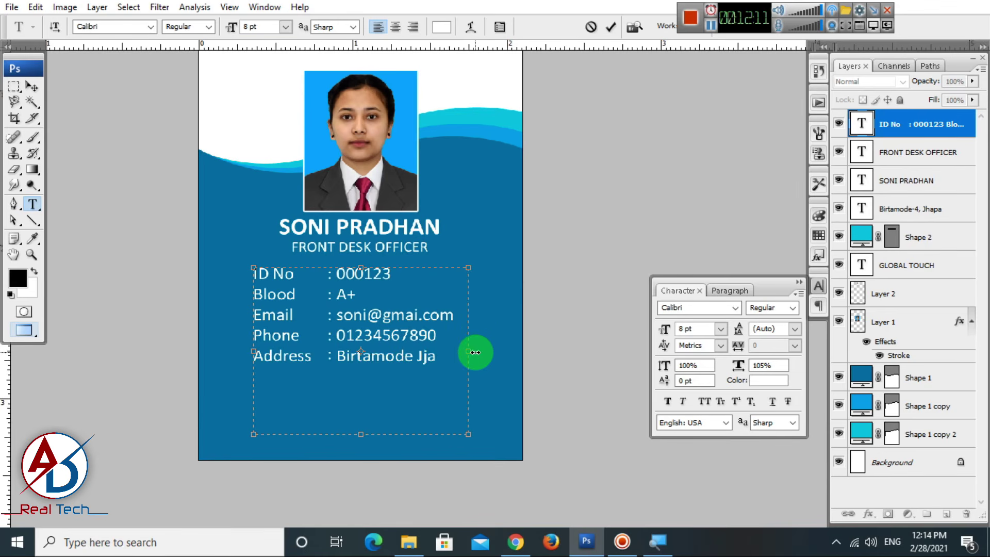
key("BackSpace")
key("BackSpace")
type("hapa")
Extend the text box to the card's lower edge and add a Join line dated 01-04-2020, spaced below the address.
left_click_drag(361, 434, 362, 460)
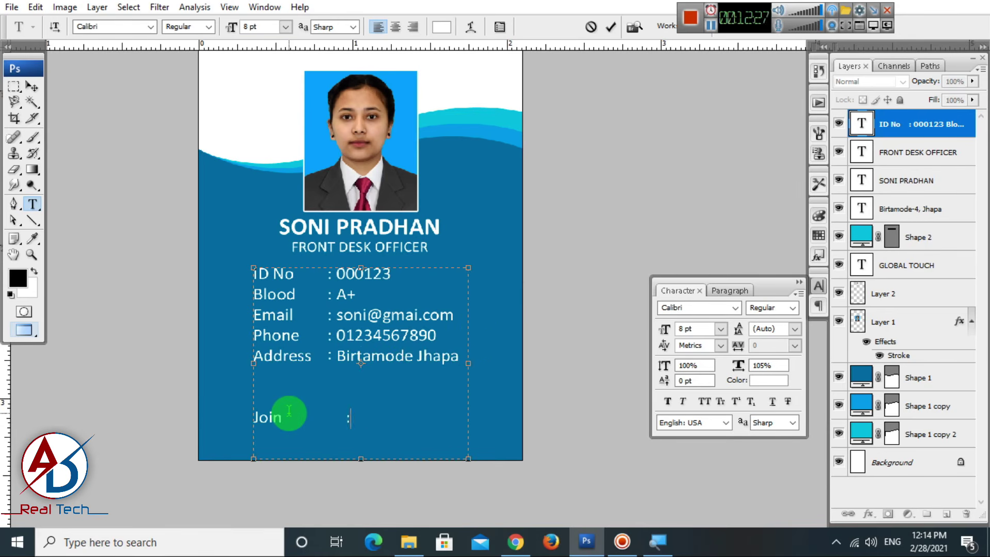
type("01-04-2020")
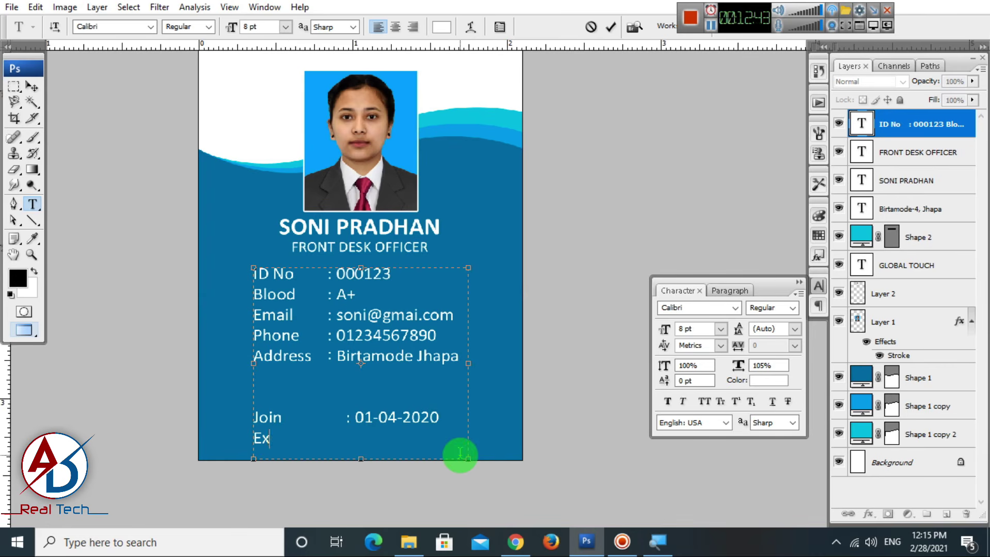
left_click(346, 423)
key("BackSpace")
key("BackSpace")
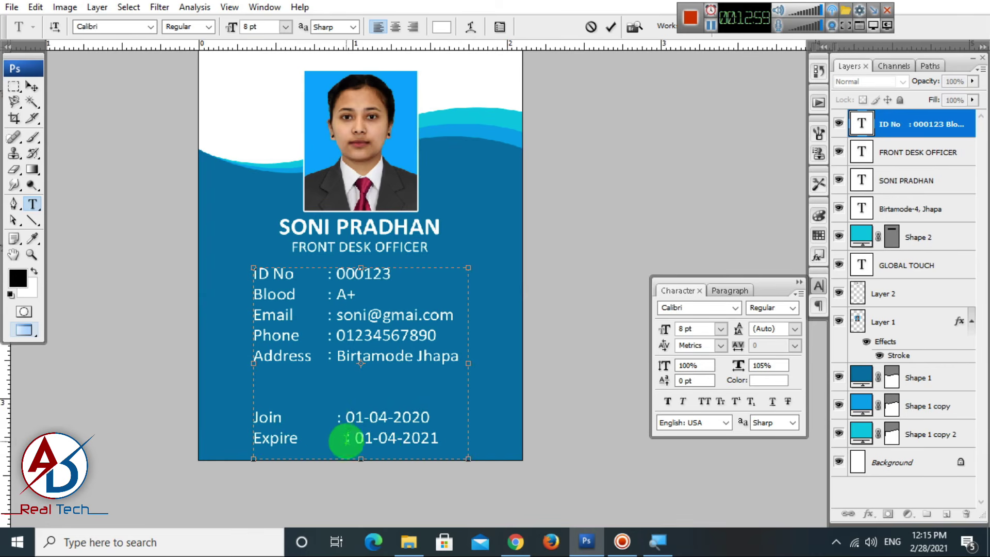
Complete the Expire line with the date 01-04-2021 and line up its colon with the Join line's colon.
left_click(346, 441)
key("BackSpace")
key("BackSpace")
left_click(337, 426)
left_click(337, 441)
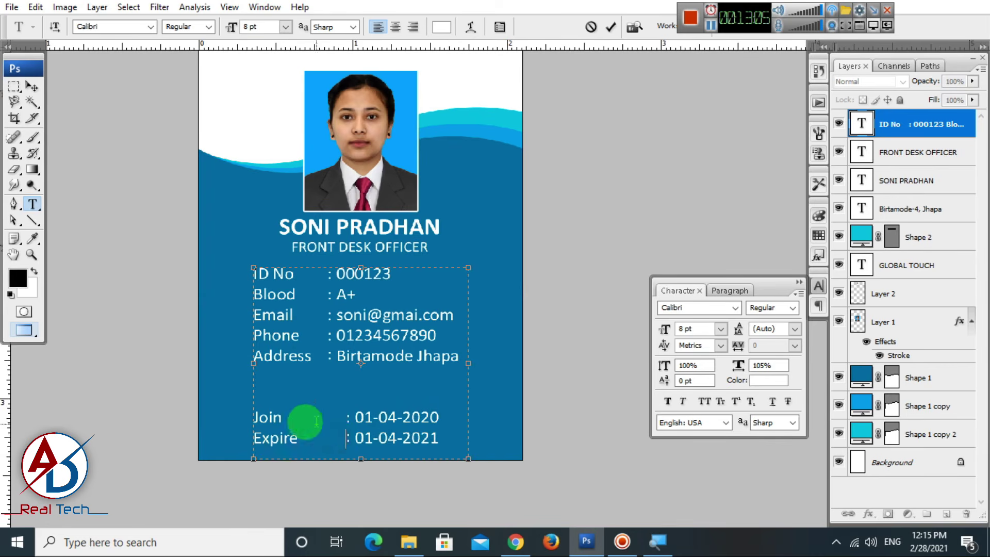
Apply faux bold to the Join and Expire lines.
left_click_drag(255, 416, 441, 437)
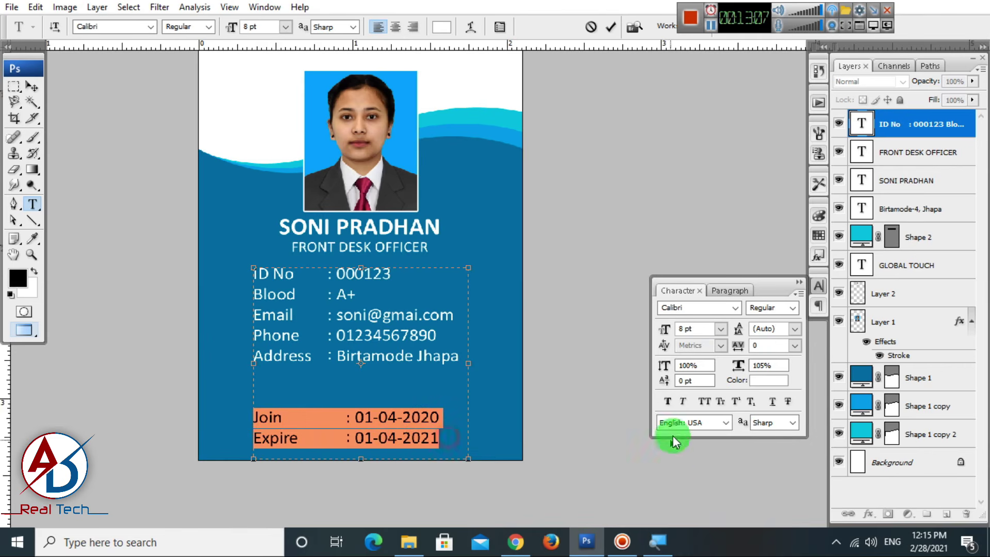
left_click(669, 401)
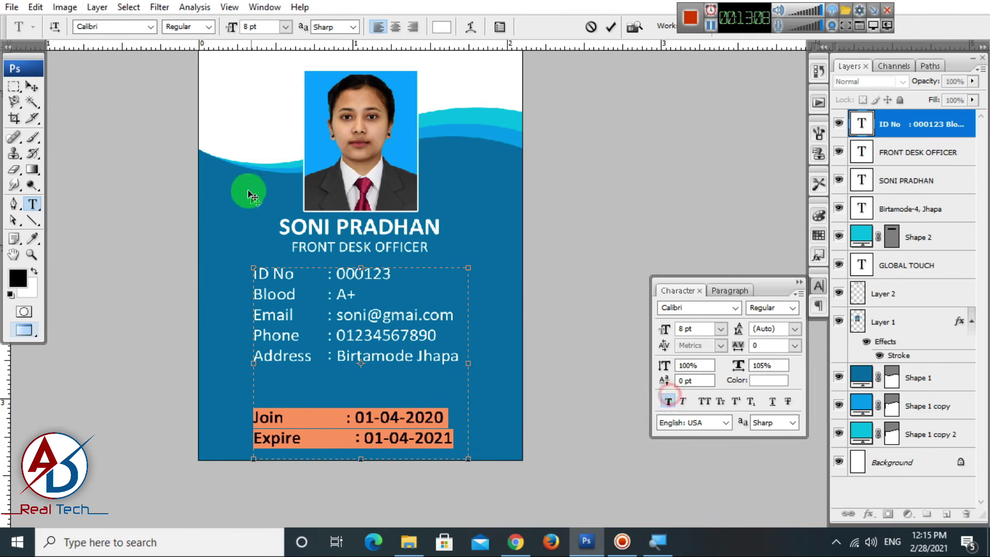
left_click(338, 415)
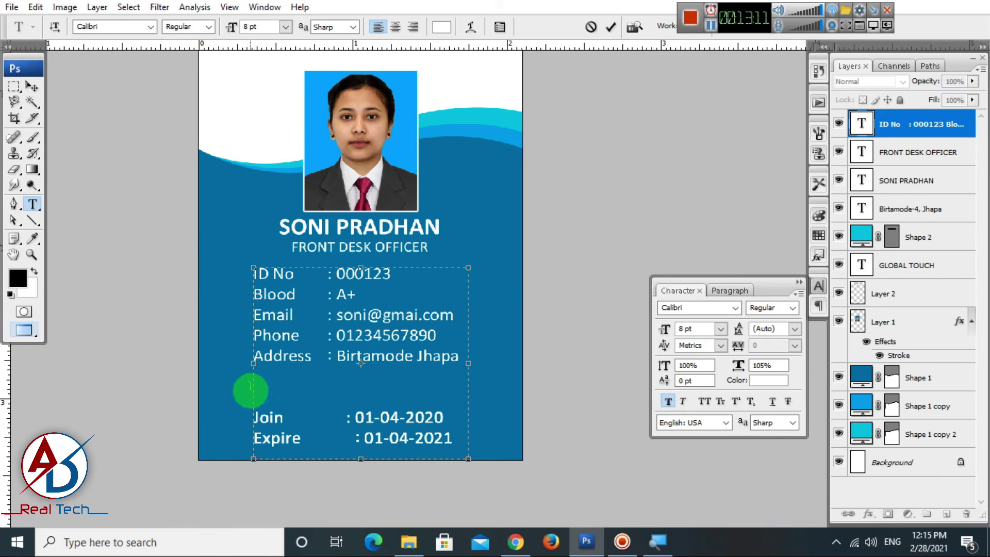
Recolour the word "Join" with the turquoise sampled from the uppermost wave (06cddf).
left_click_drag(257, 415, 281, 418)
left_click(308, 437)
left_click(299, 427)
left_click(767, 381)
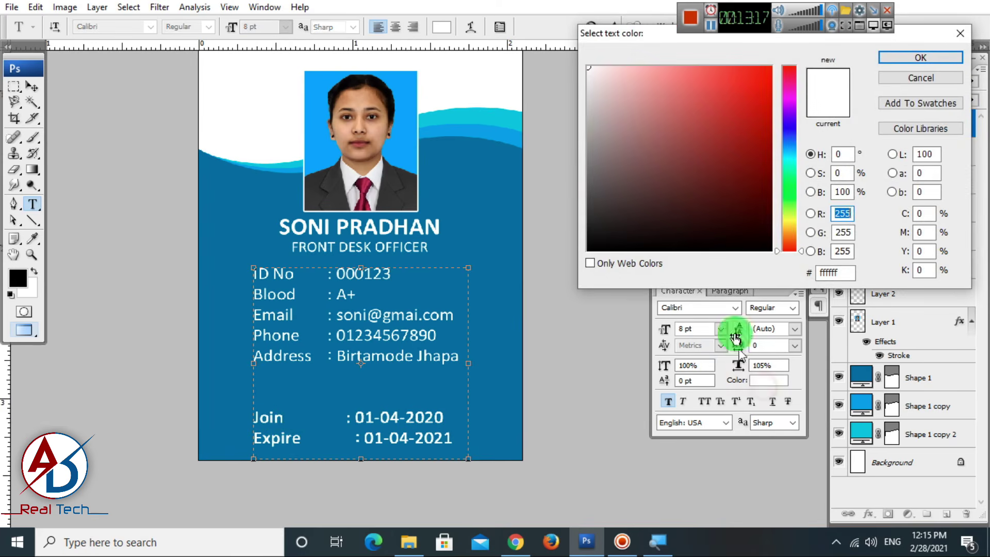
left_click(498, 116)
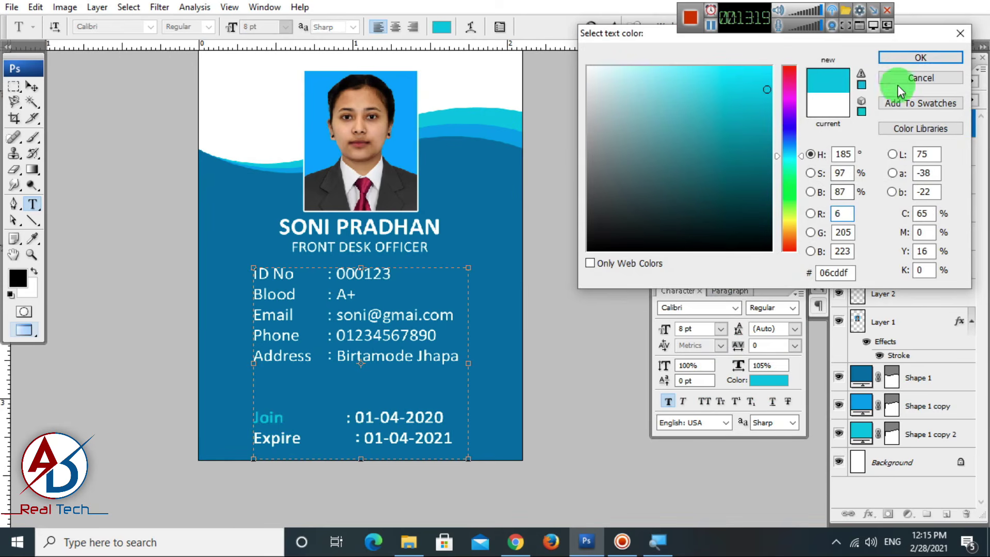
left_click(915, 58)
Recolour the word "Expire" with the same wave turquoise (06cddf) and finish editing the details text.
left_click_drag(309, 433, 215, 436)
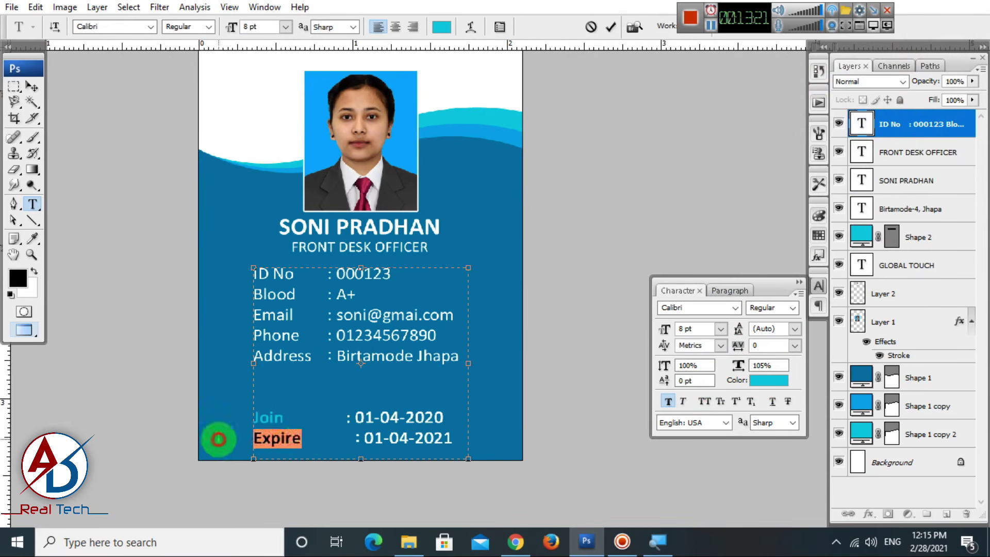
left_click(769, 380)
left_click(502, 116)
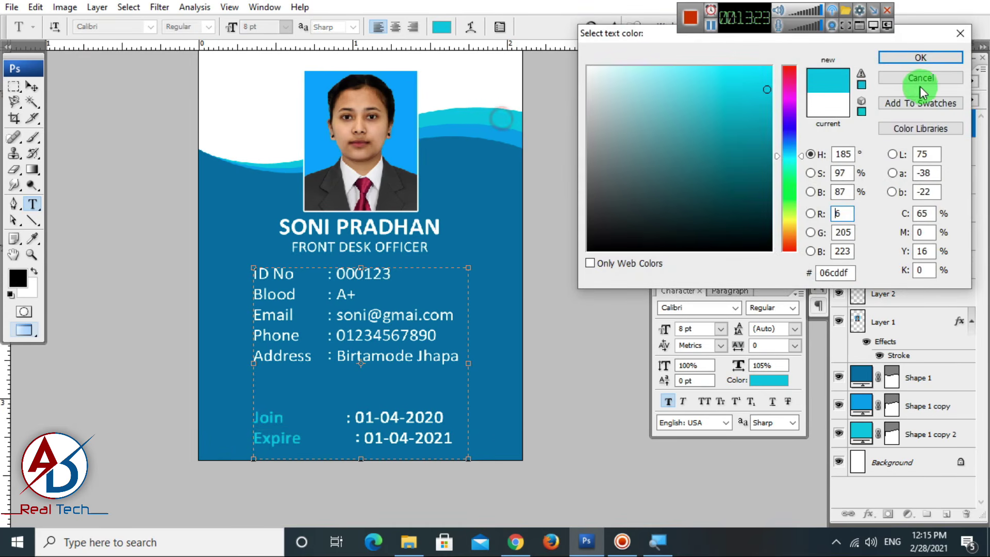
left_click(927, 60)
left_click(28, 88)
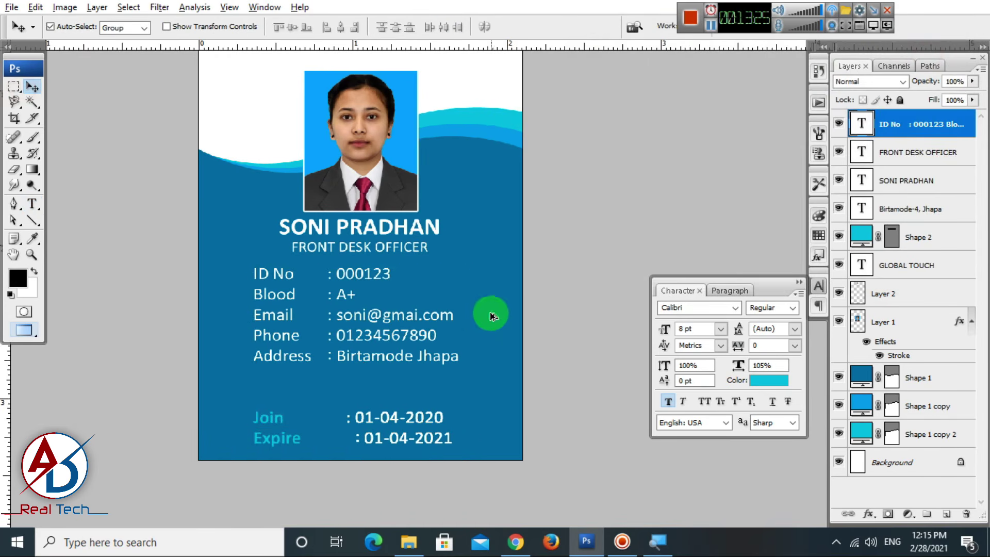
scroll(482, 344, "down", 4)
scroll(488, 388, "up", 2)
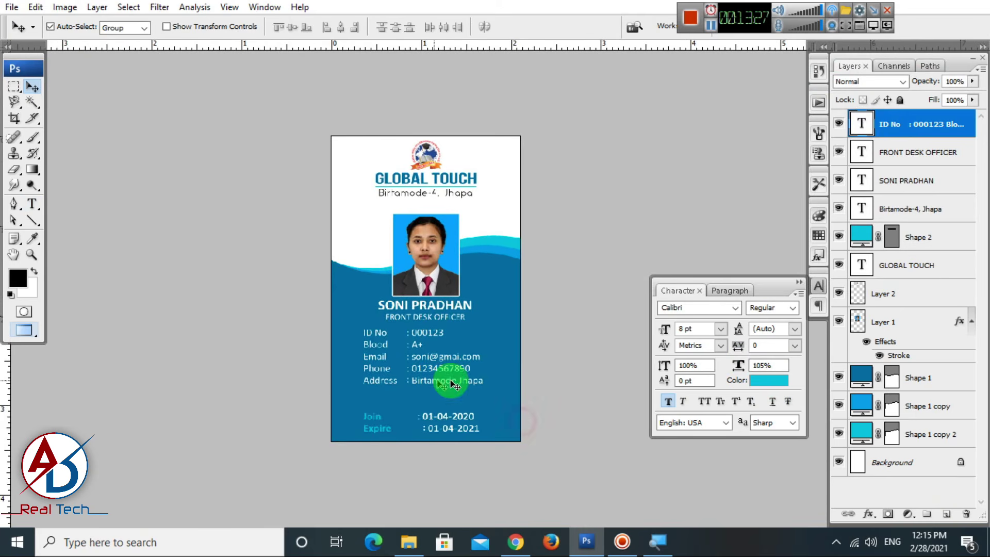
Remove one blank line between the Address and Join lines in the details text and finish editing it.
left_click(24, 210)
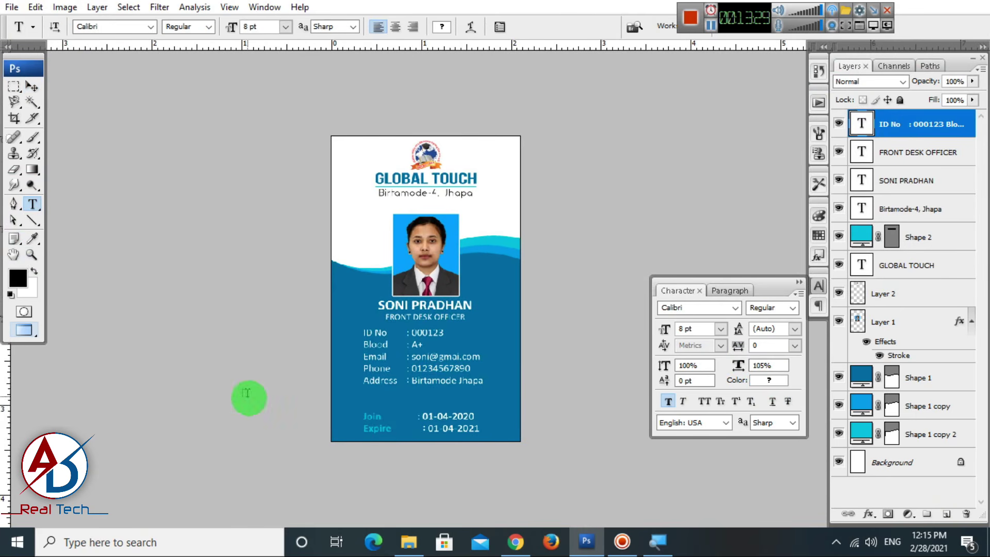
left_click(407, 427)
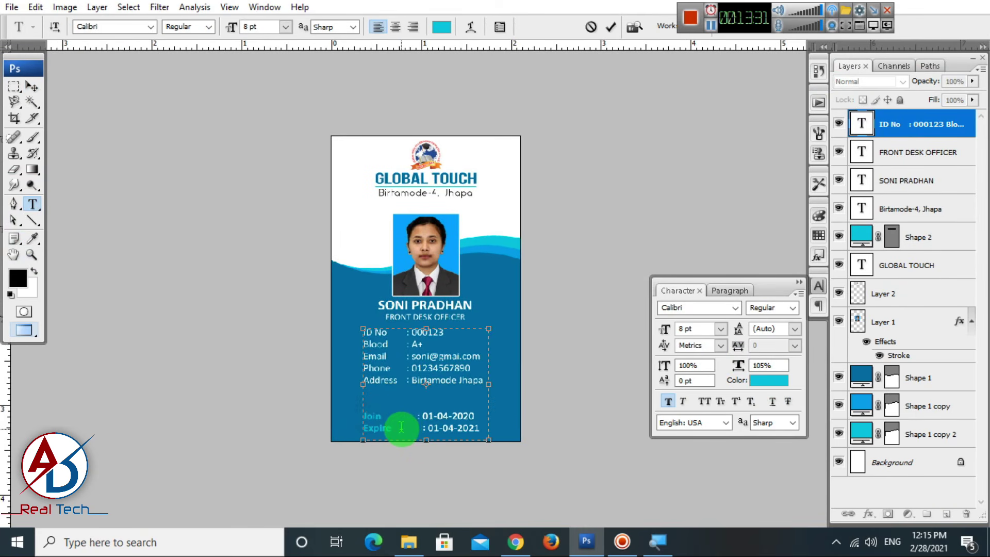
key("BackSpace")
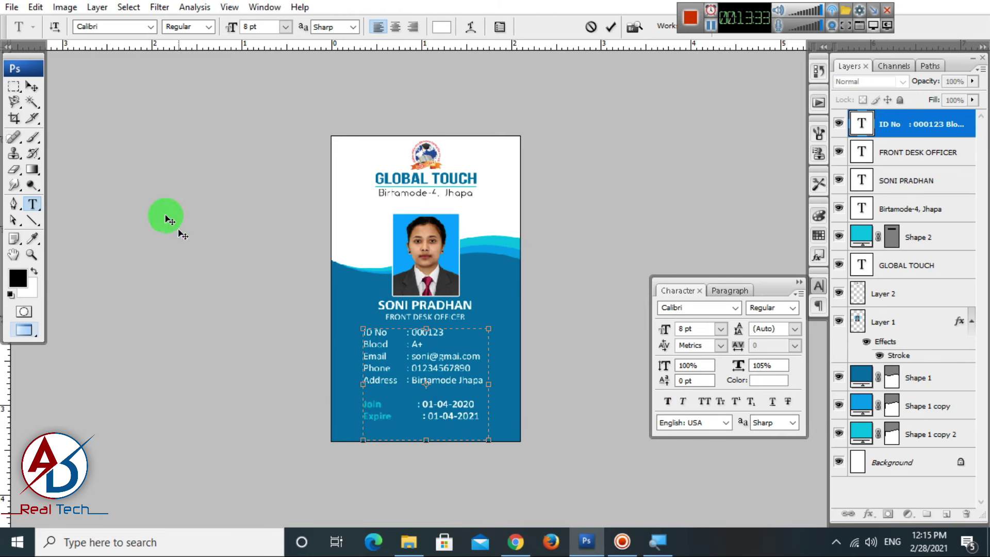
left_click(32, 87)
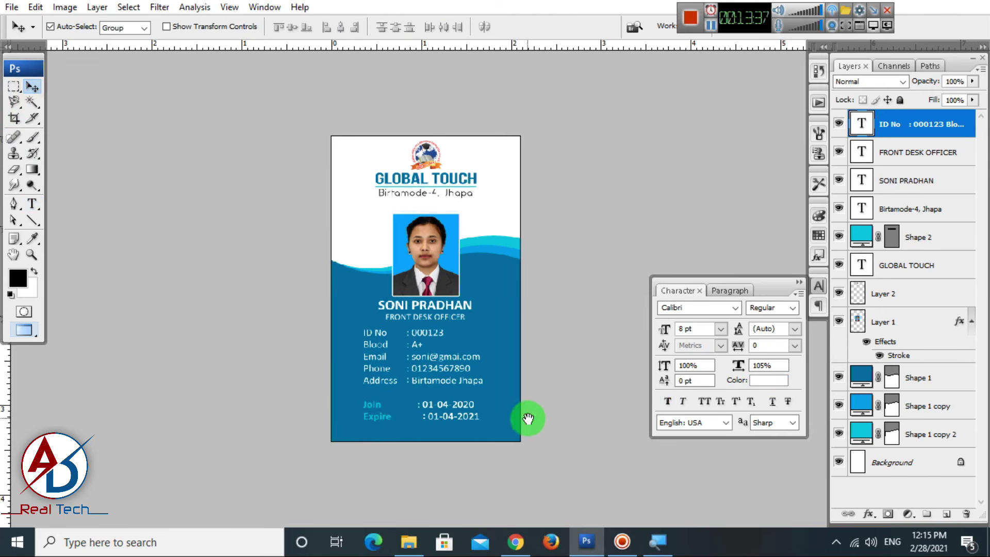
Select the logo, the GLOBAL TOUCH heading and the thin line under the heading together.
mouse_move(522, 414)
left_mouse_down()
mouse_move(542, 398)
mouse_move(517, 413)
left_mouse_up()
scroll(537, 415, "down", 3)
scroll(535, 418, "up", 2)
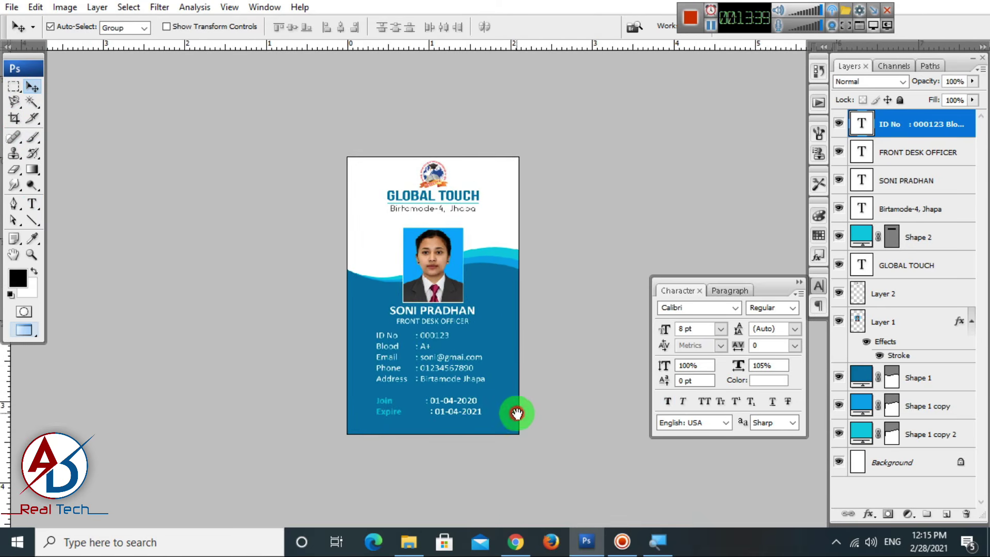
scroll(393, 320, "up", 2)
left_click_drag(468, 315, 446, 362)
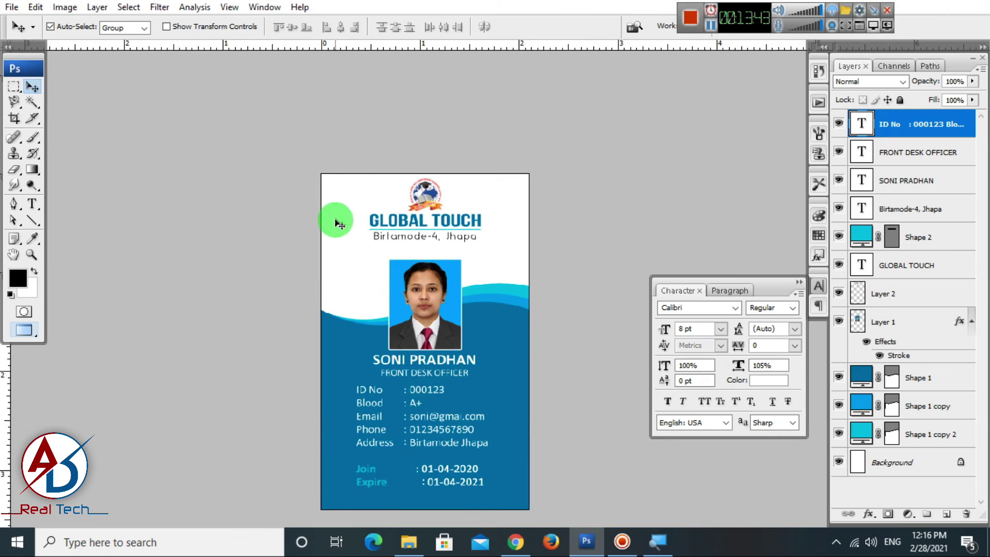
left_click(418, 199)
left_click(436, 223, "shift")
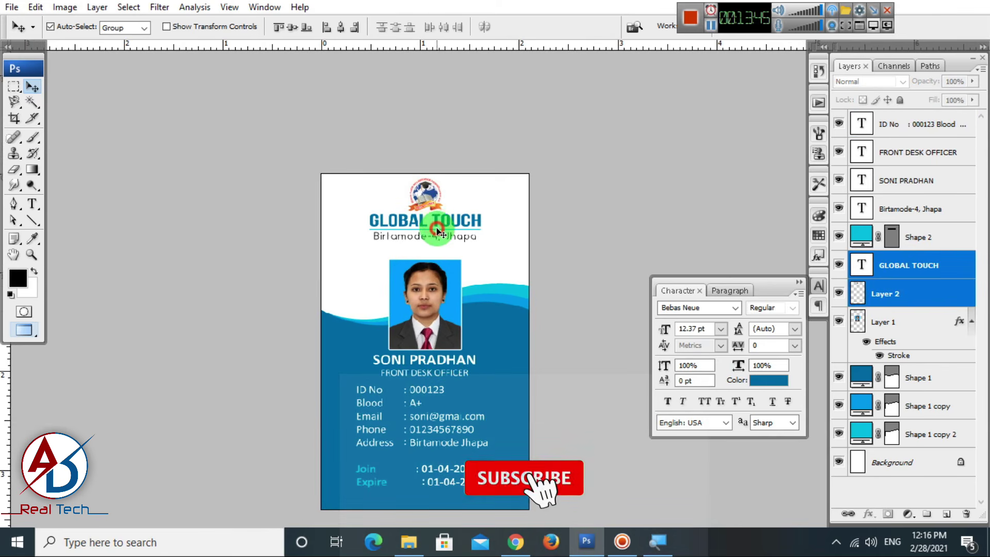
left_click(436, 236, "shift")
scroll(467, 266, "up", 3)
left_click(931, 238, "shift")
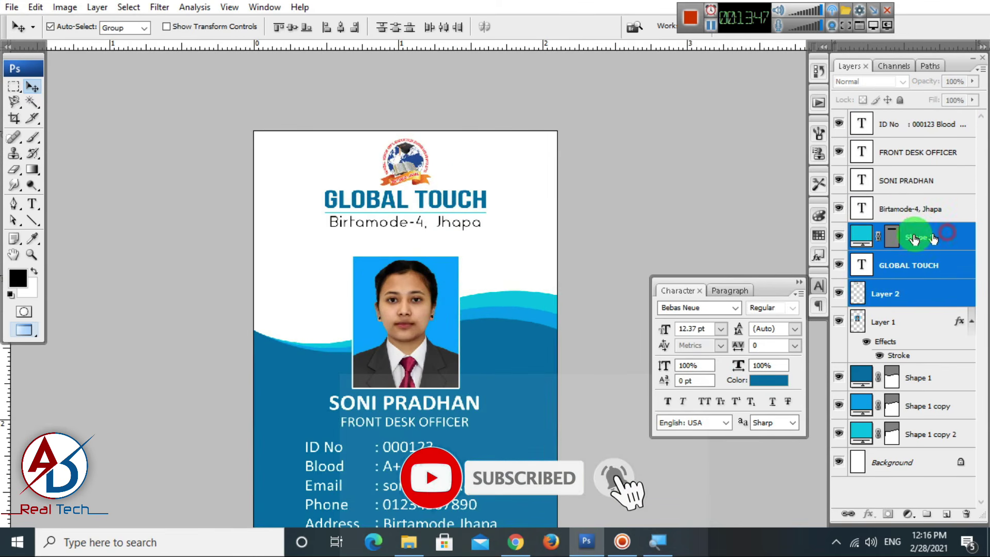
Try to nudge the logo, heading and underline down the card without the address line.
key("Down")
key("Down")
key("Down")
key("Down")
key("Down")
key("Down")
key("Down")
key("Down")
key("Down")
key("Down")
key("Down")
key("Down")
key("Down")
key("Down")
key("Down")
key("Down")
key("Down")
key("Down")
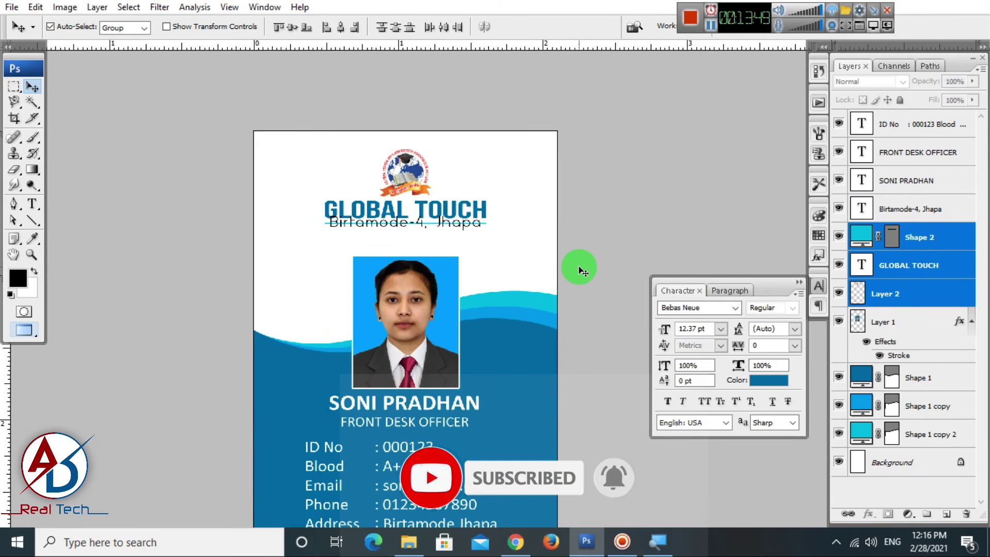
key("ctrl+z")
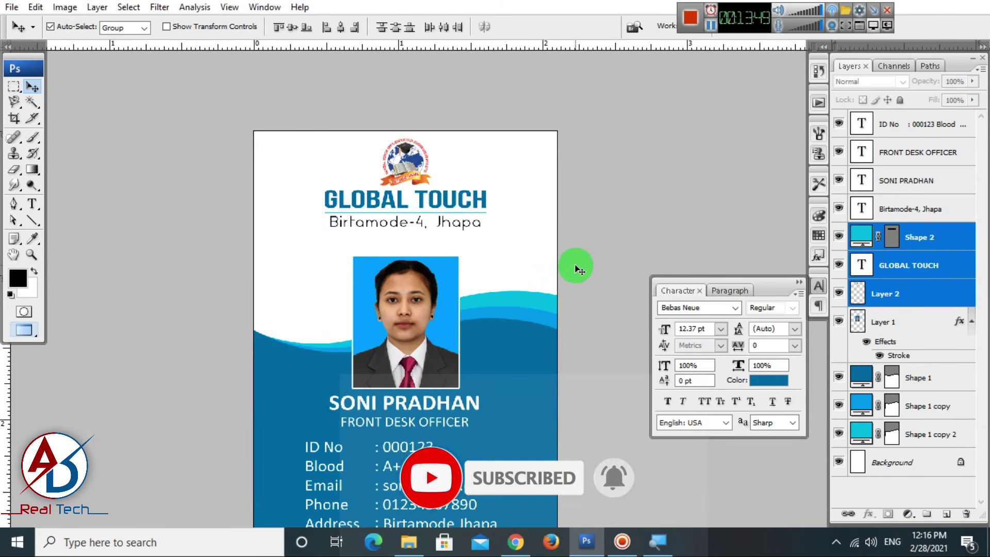
Add the Birtamode-4, Jhapa line to the selected logo, heading and underline, and nudge them all down closer to the photo.
left_click(909, 207, "shift")
key("Down")
key("Down")
key("Down")
key("Down")
key("Down")
key("Down")
key("Down")
key("Down")
key("Down")
key("Down")
key("Down")
key("Down")
key("Down")
key("Down")
key("Down")
key("Down")
key("Down")
key("Down")
key("Down")
key("Down")
key("Down")
key("Down")
key("Down")
key("Down")
key("Down")
key("Down")
key("Down")
key("Down")
key("Down")
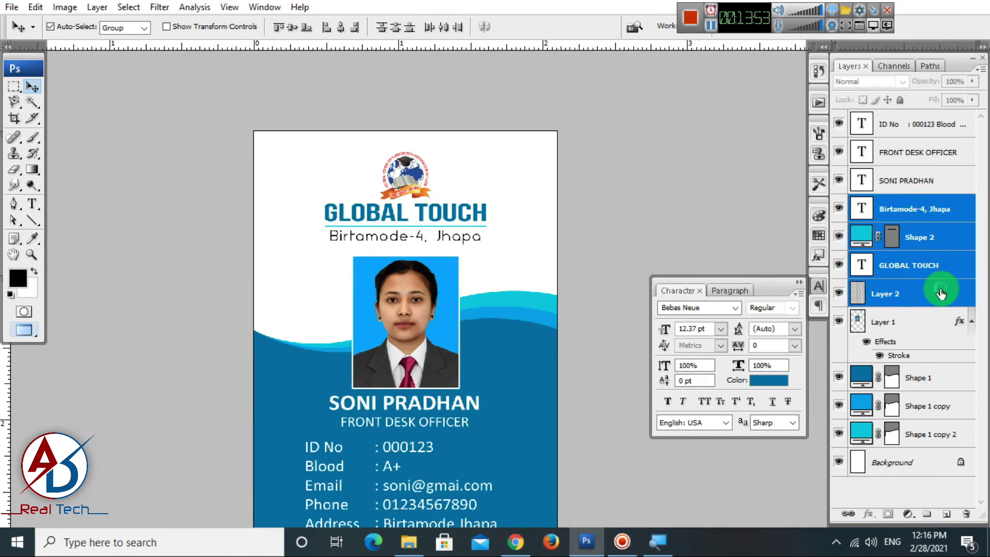
Make the dark blue wave layer active and draw a rectangular marquee selection just inside the card's four edges.
left_click(545, 351)
scroll(592, 364, "down", 4)
left_click_drag(598, 380, 589, 309)
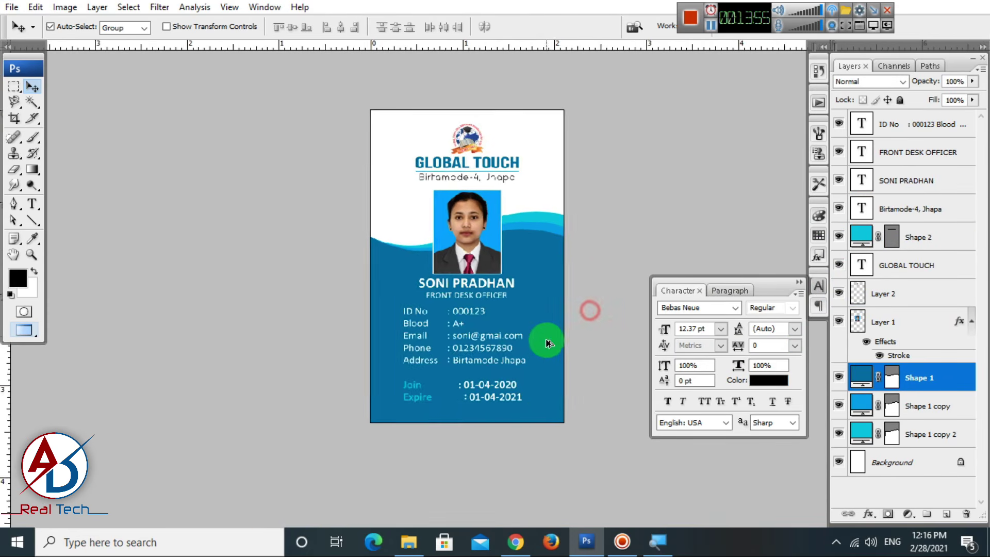
scroll(548, 348, "down", 1)
key("alt+space")
left_click(550, 361)
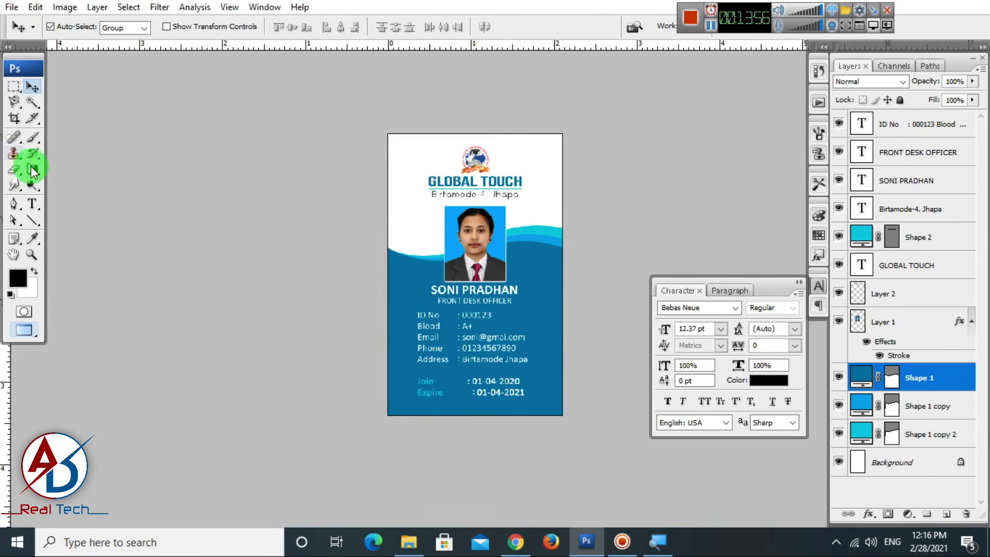
left_click(32, 221)
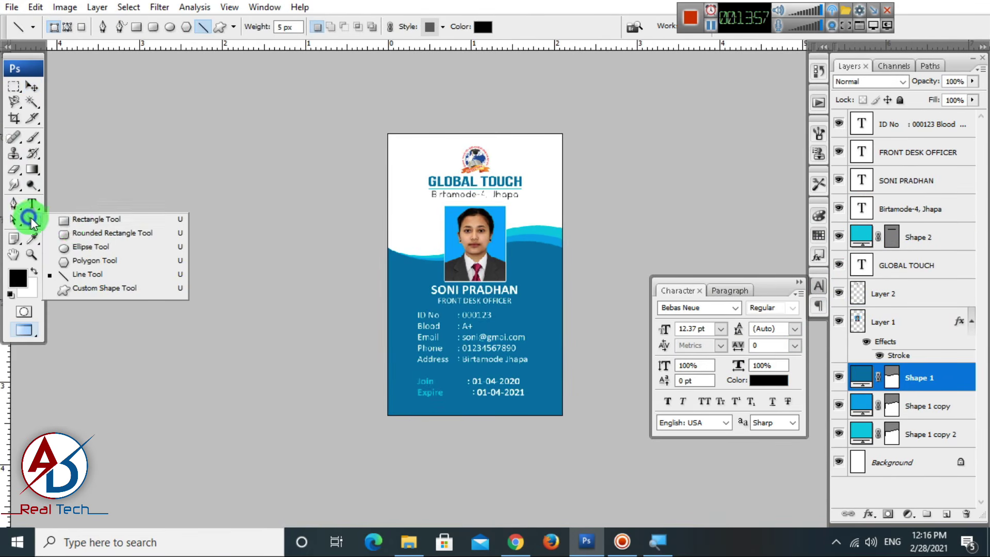
left_click(14, 86)
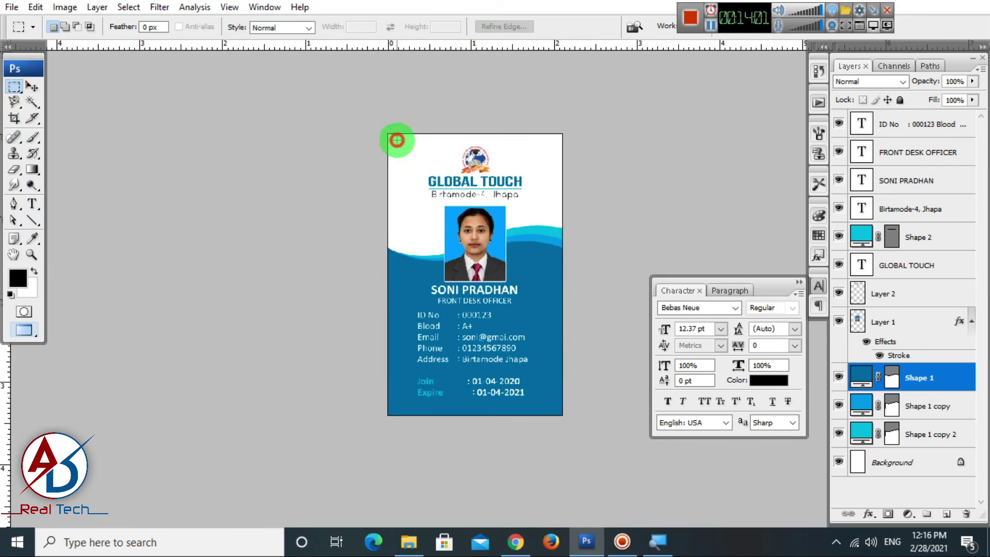
left_click_drag(397, 139, 551, 397)
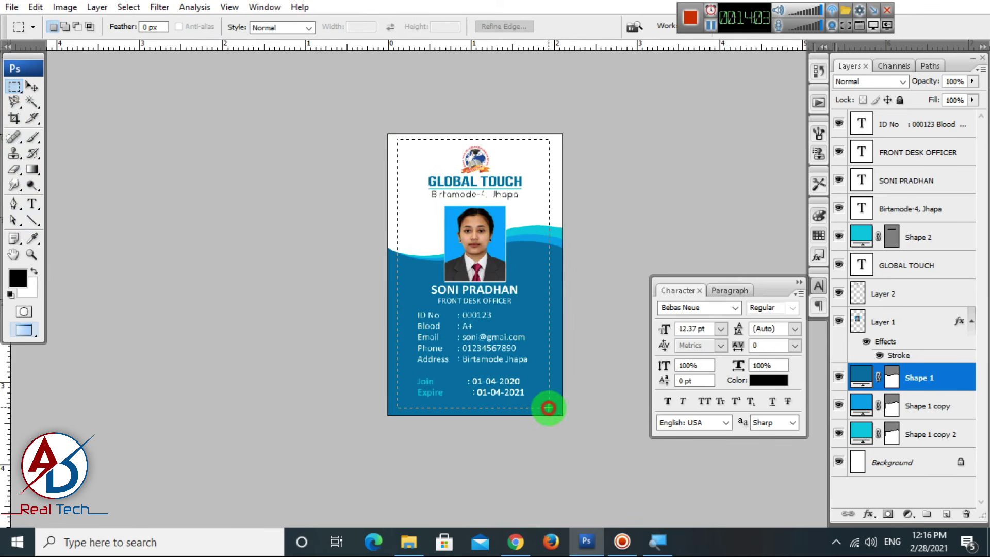
left_click(601, 356)
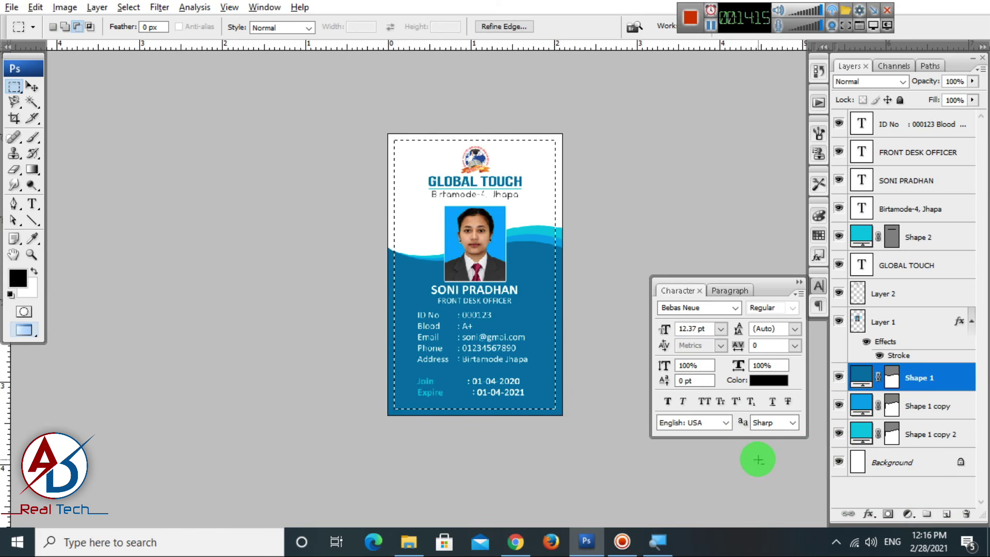
Stroke the selection on a new layer with a 5 px centred line in the uppermost wave's turquoise (06cddf), and deselect.
left_click(946, 514)
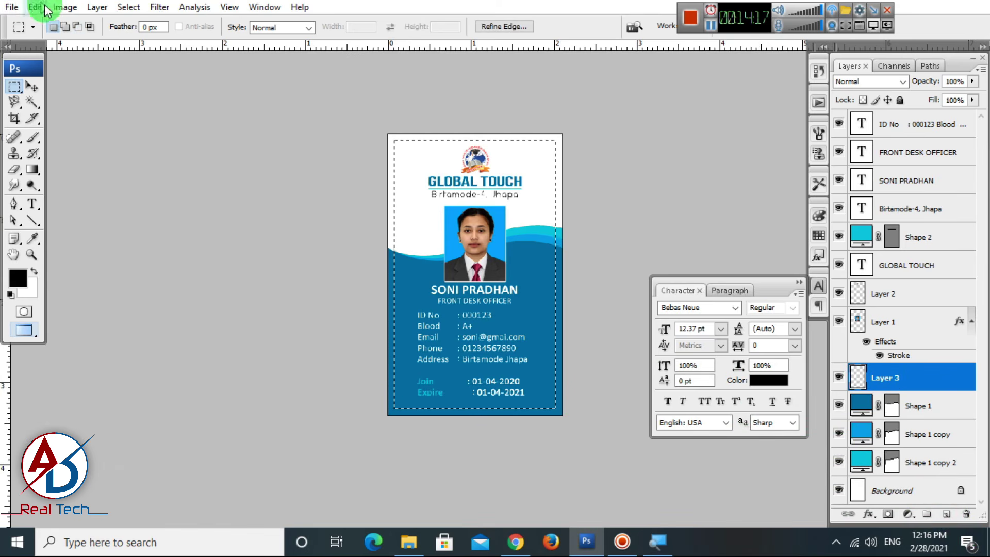
left_click(34, 8)
left_click(72, 228)
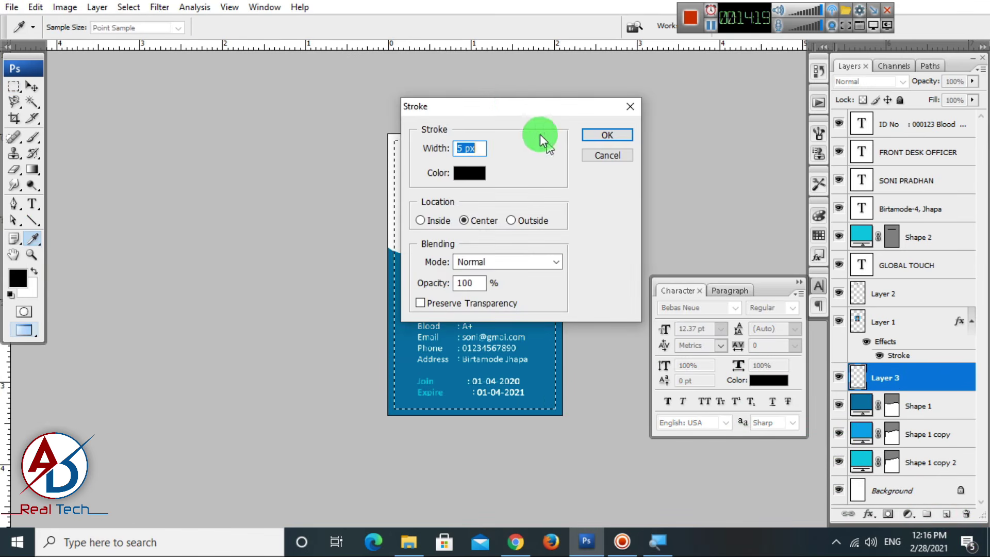
left_click_drag(504, 108, 174, 134)
left_click(135, 200)
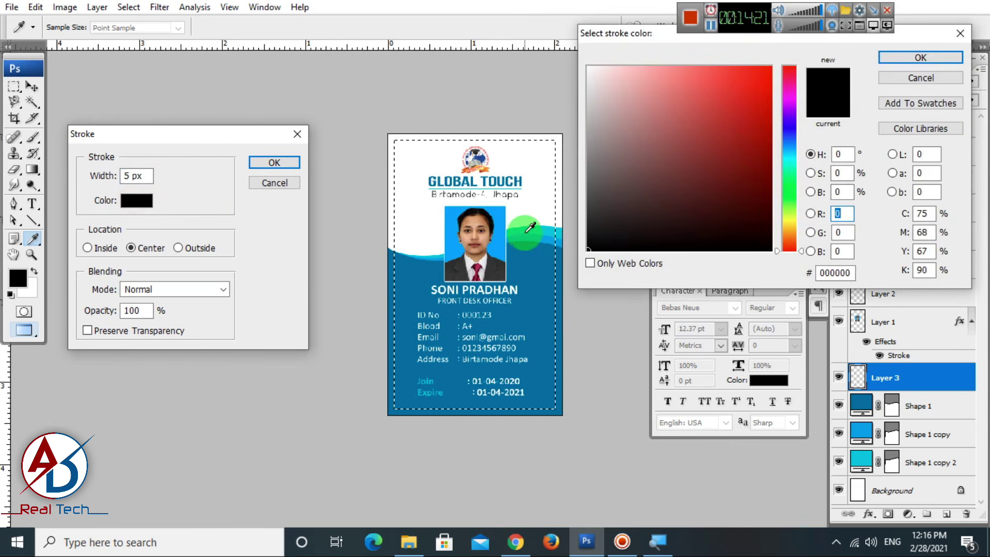
left_click(527, 228)
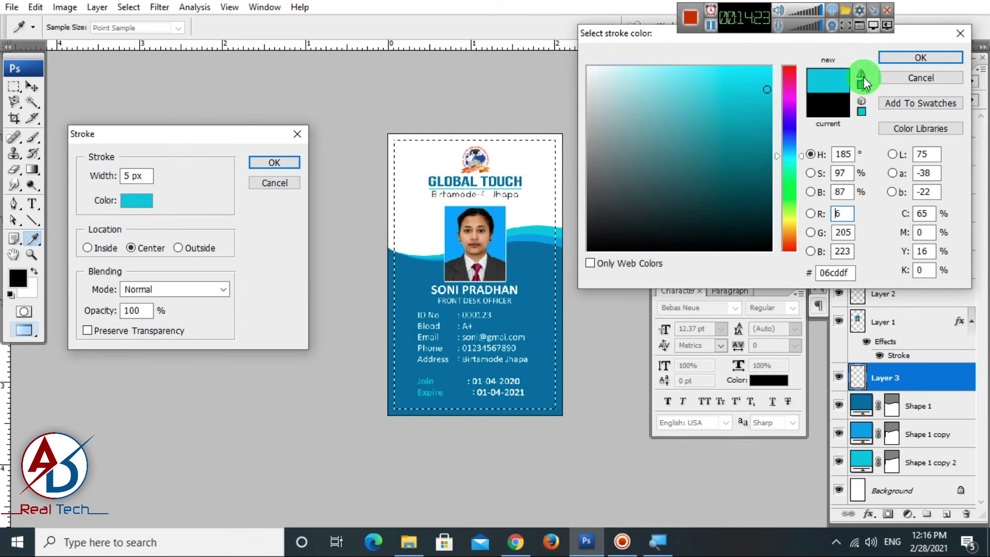
left_click(899, 56)
left_click(274, 162)
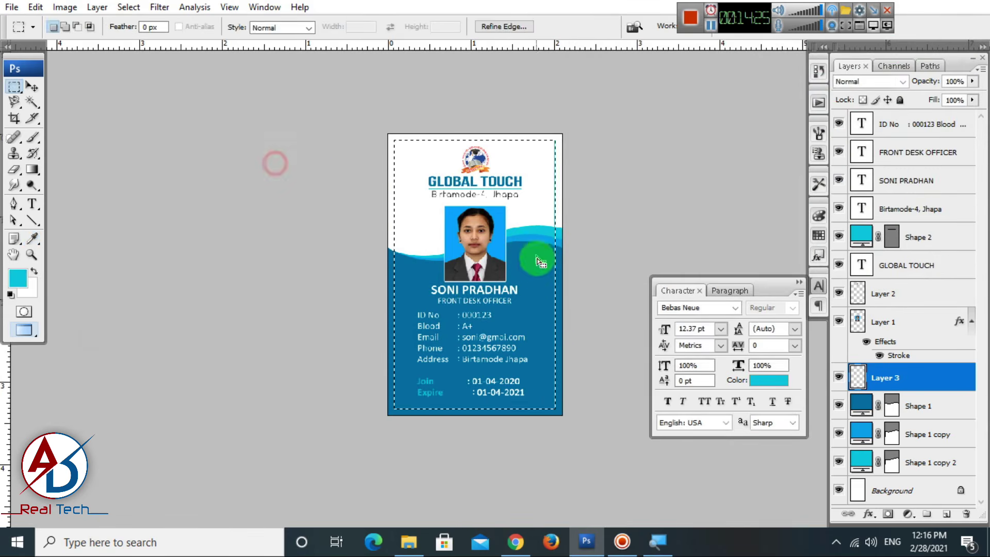
key("ctrl+d")
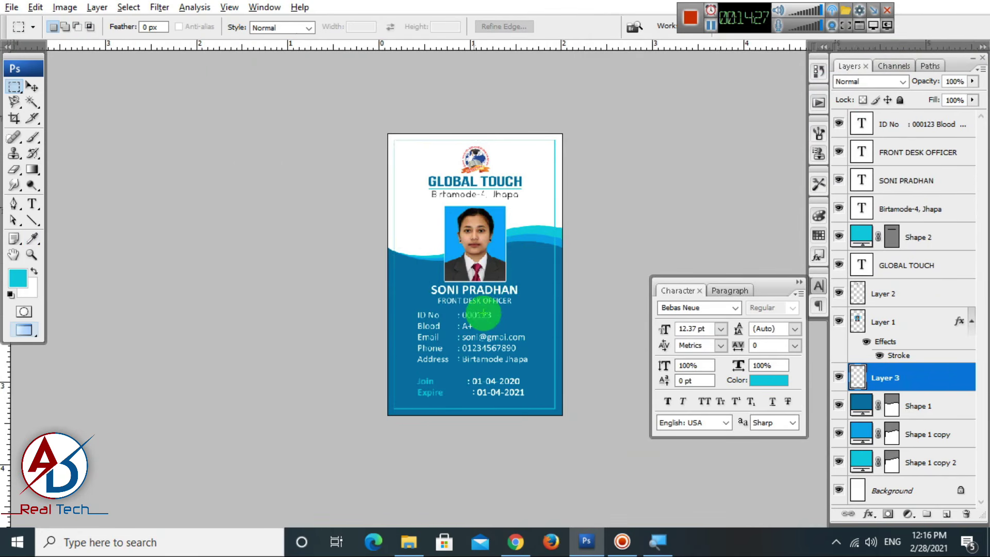
Examine the whole card with its inner border at closer and wider zoom.
scroll(490, 319, "up", 4)
left_click_drag(537, 307, 527, 330)
scroll(498, 360, "up", 1)
scroll(498, 359, "down", 1)
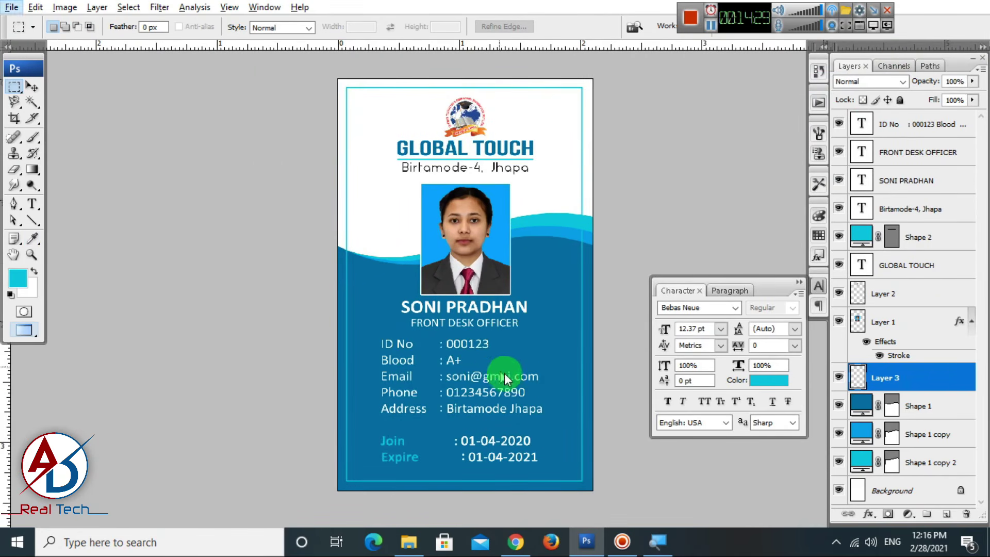
left_click_drag(526, 381, 521, 380)
scroll(382, 281, "down", 3)
left_click_drag(450, 312, 459, 319)
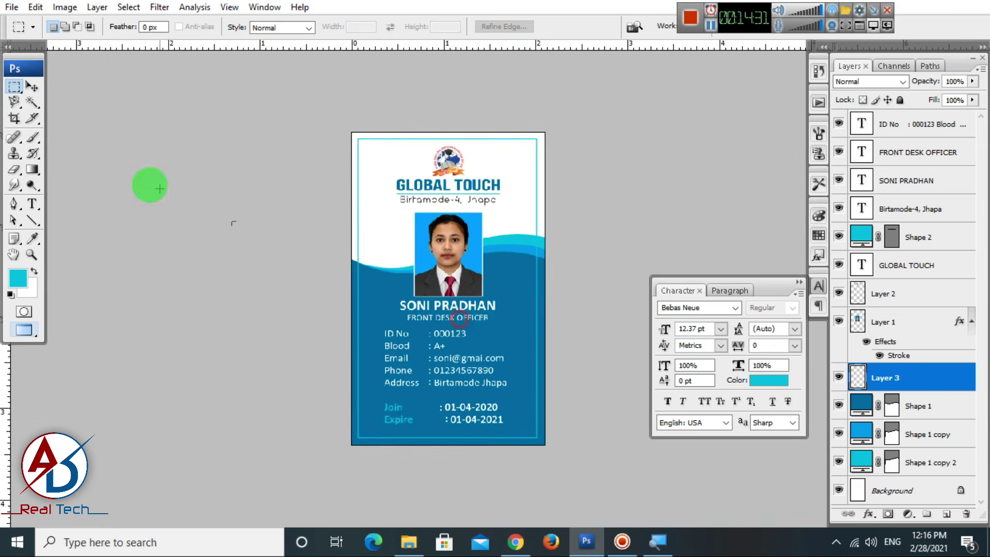
left_click(35, 87)
scroll(405, 221, "down", 1)
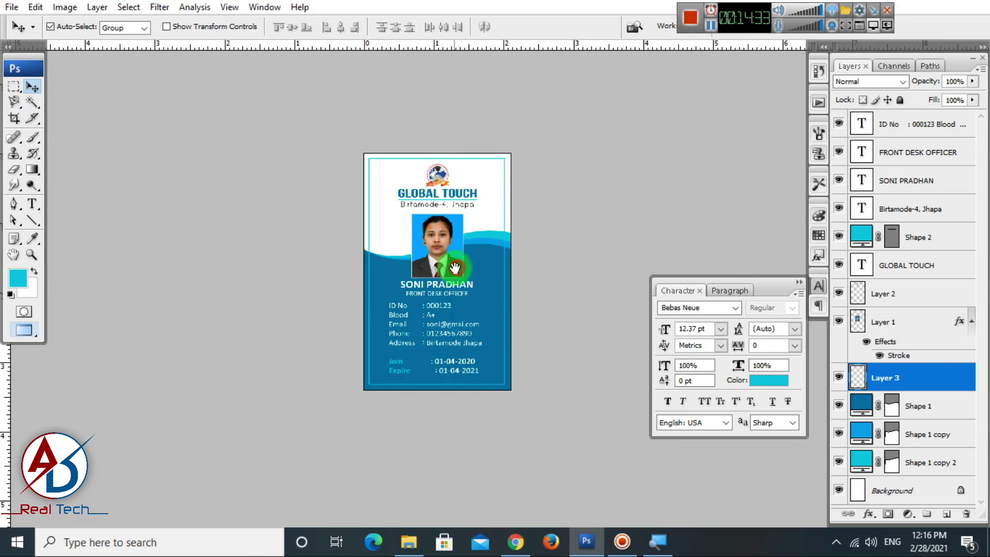
scroll(469, 289, "up", 2)
left_click_drag(487, 309, 484, 311)
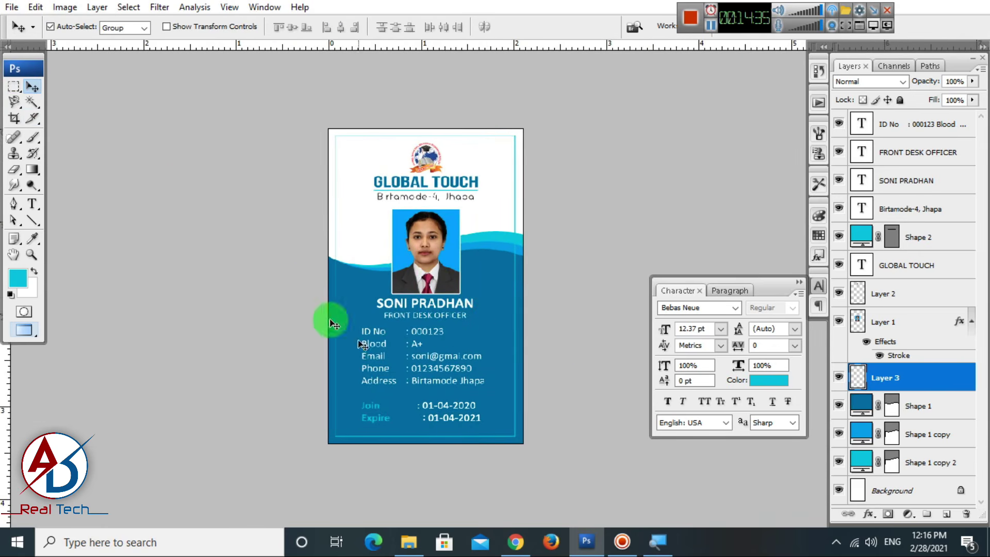
scroll(447, 287, "up", 1)
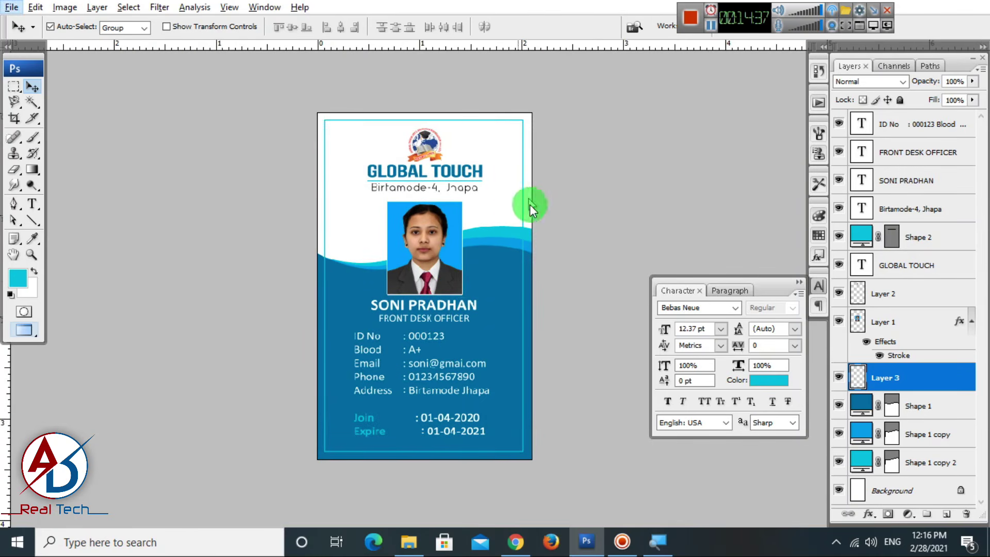